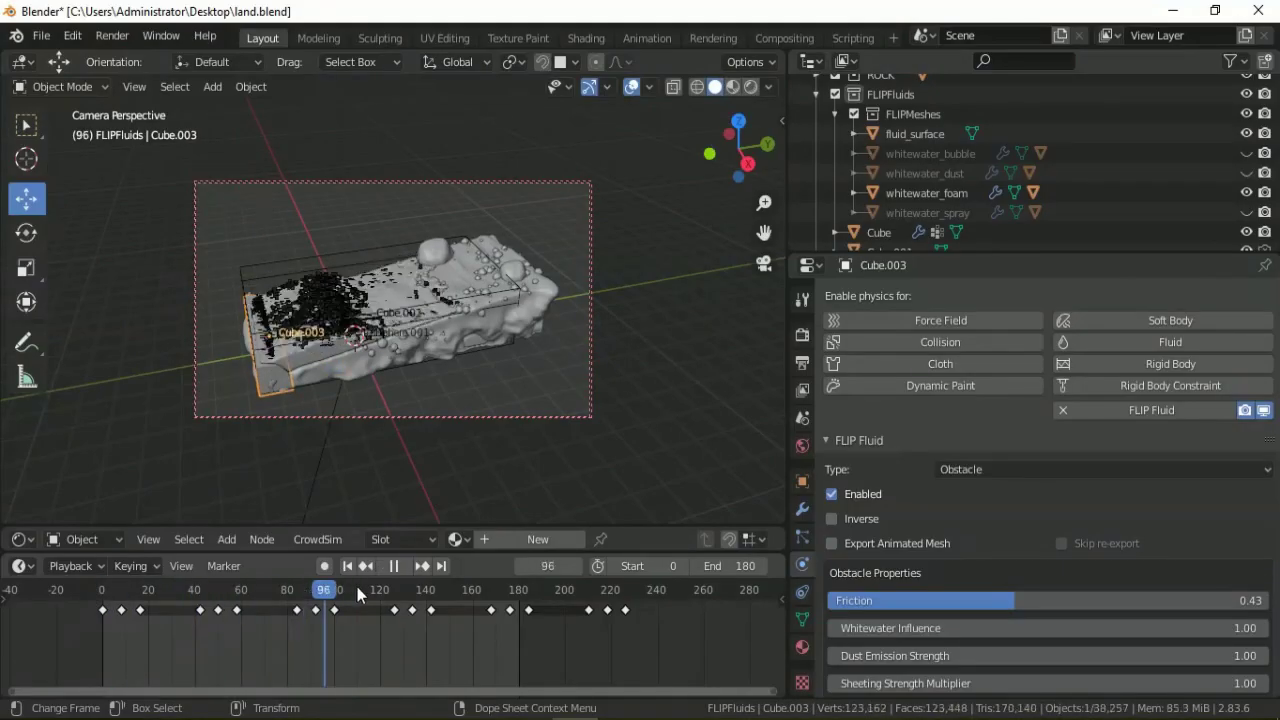
- Stop playback and clear the baked FLIP Fluid simulation on the Cube.002 domain box
key(space)
middle_drag(333, 341, 424, 283)
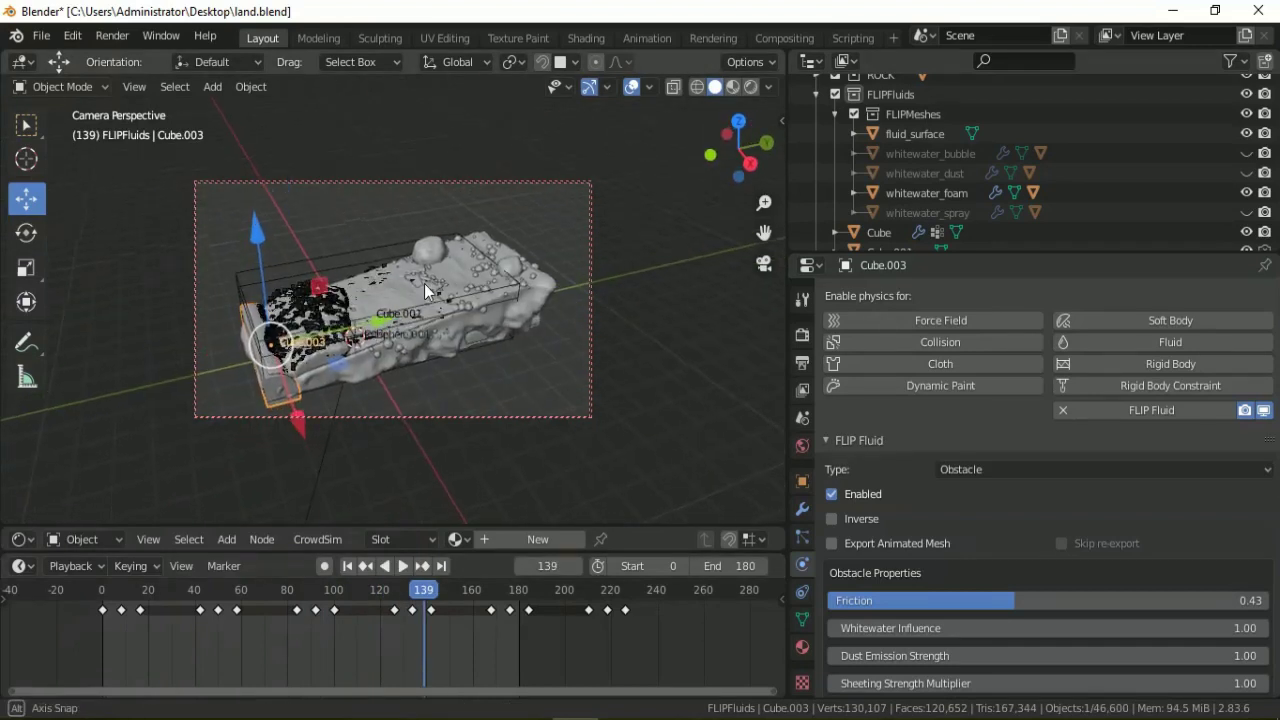
click(352, 251)
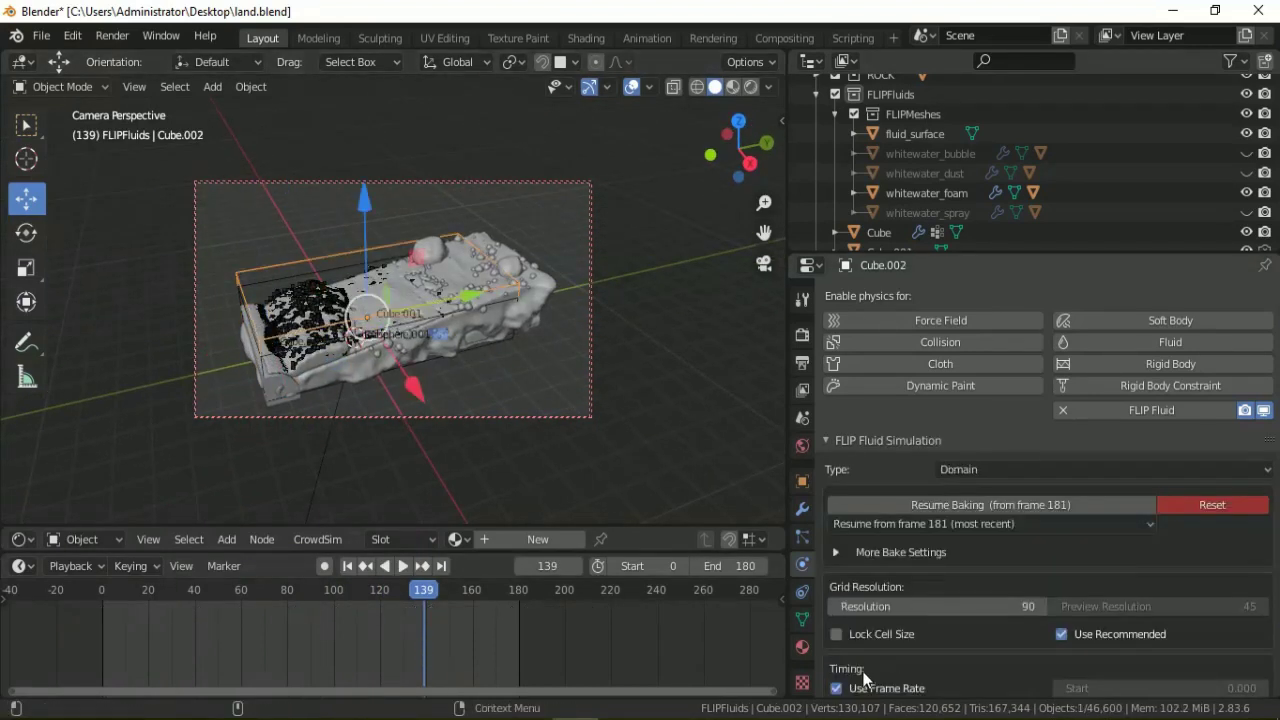
click(1172, 507)
click(1130, 505)
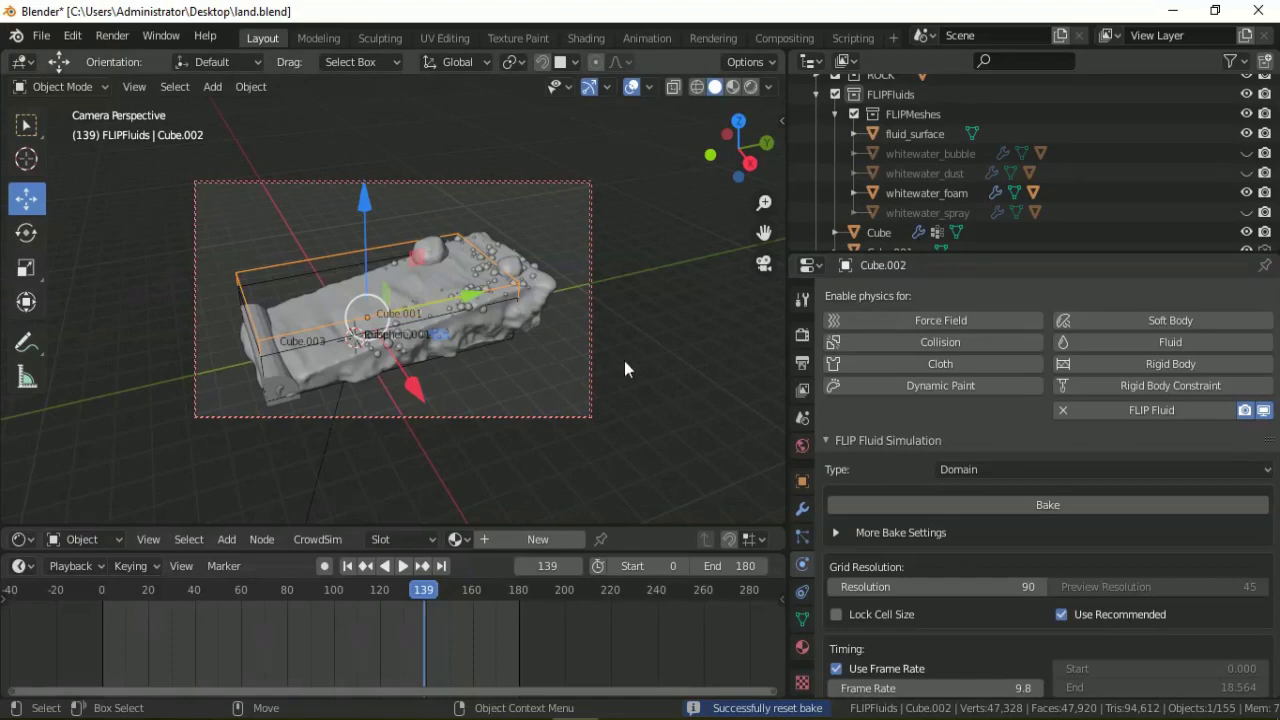
click(261, 273)
- Delete the Cube.002 fluid domain box and the Cube.003 slab
key(Delete)
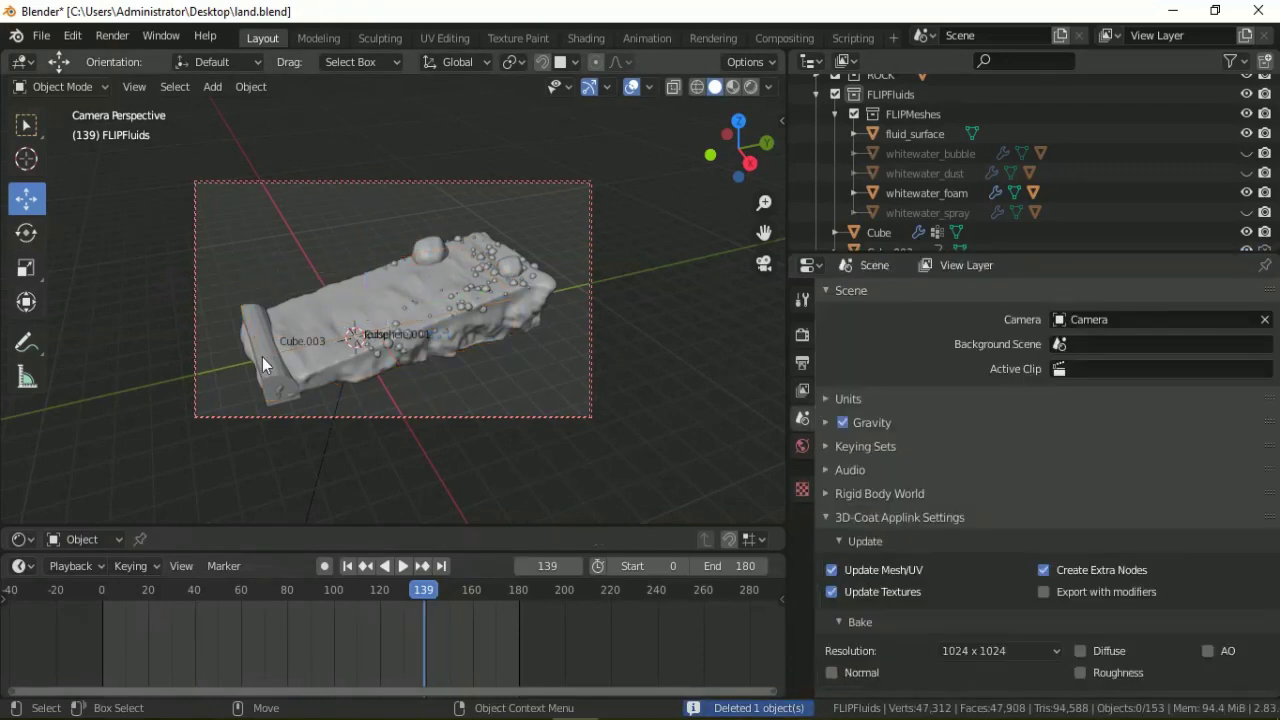
click(262, 357)
key(Delete)
- Remove FLIP Fluid physics from the Icosphere.001 obstacle
middle_drag(360, 275, 348, 288)
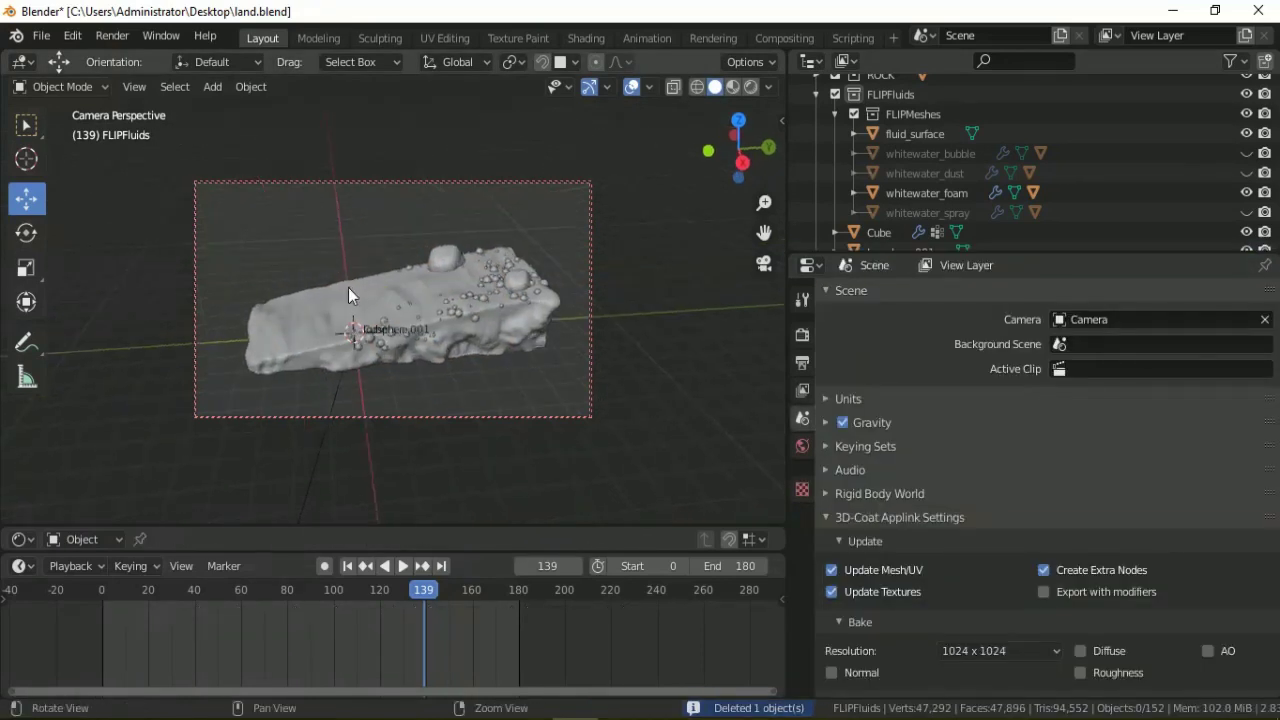
click(506, 391)
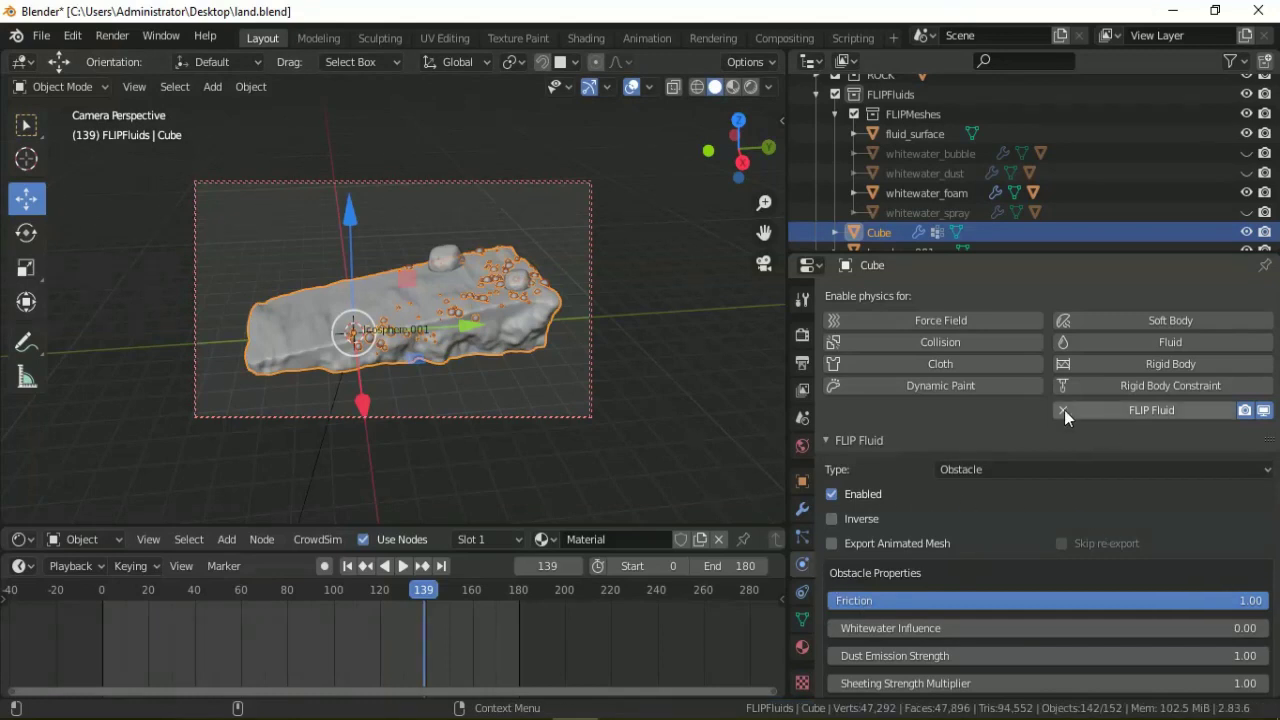
click(439, 257)
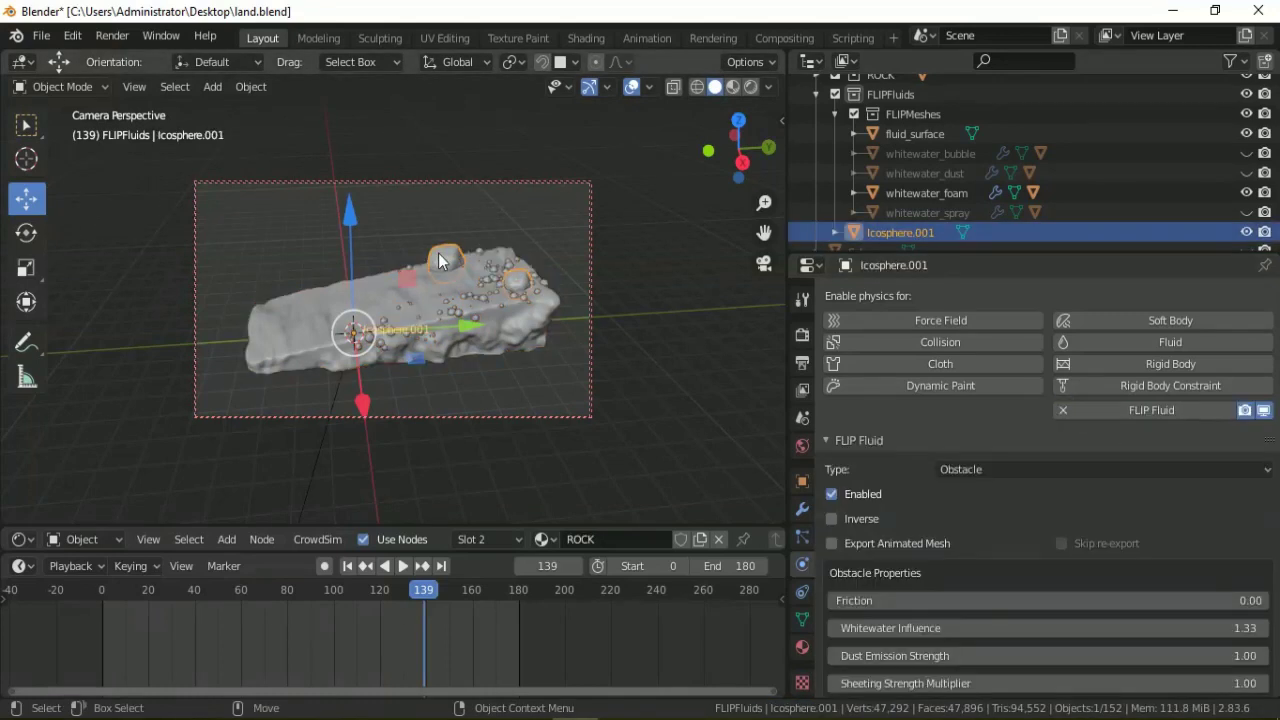
click(1062, 410)
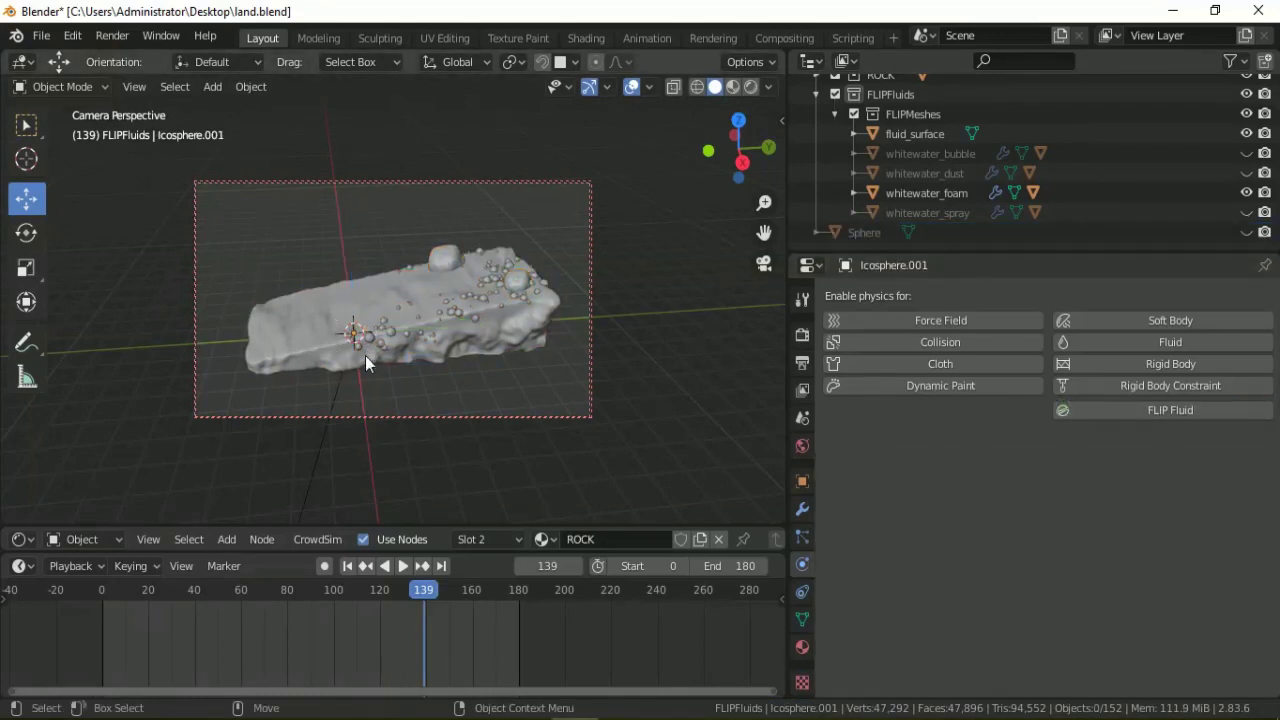
- In right orthographic view, add a new cube and raise it onto the terrain
click(303, 342)
key(KP_3)
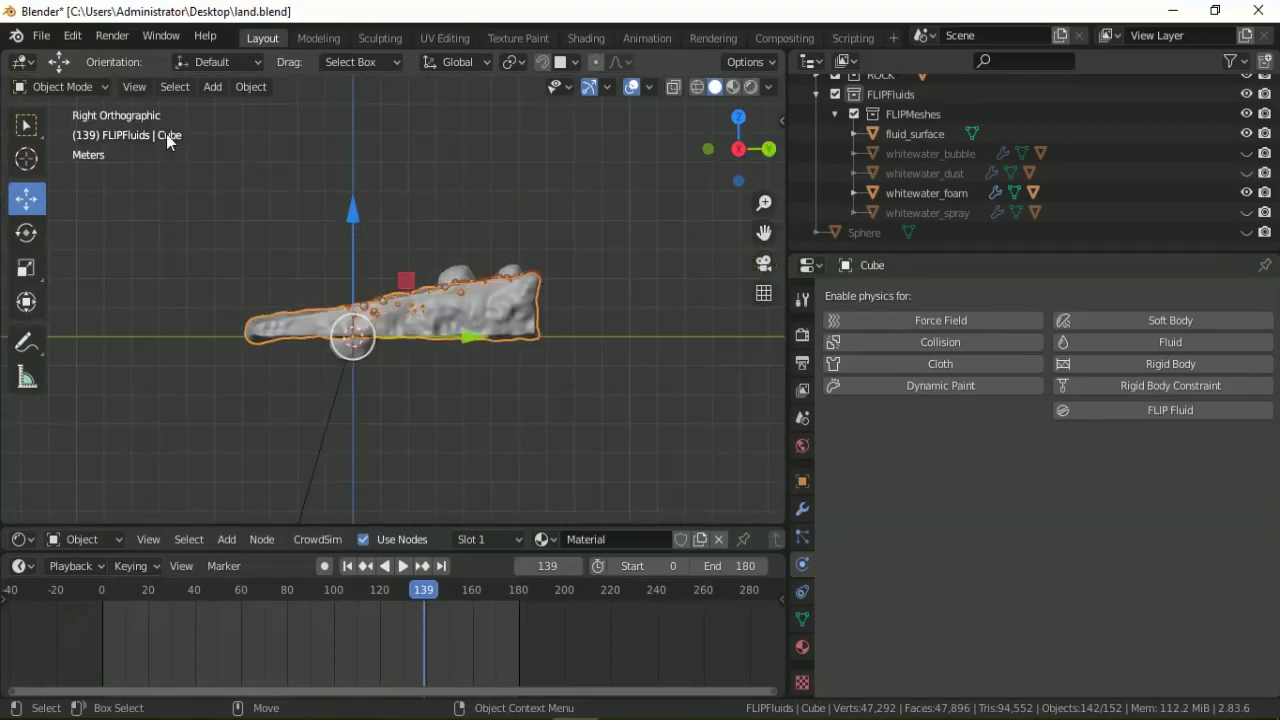
click(211, 88)
click(402, 128)
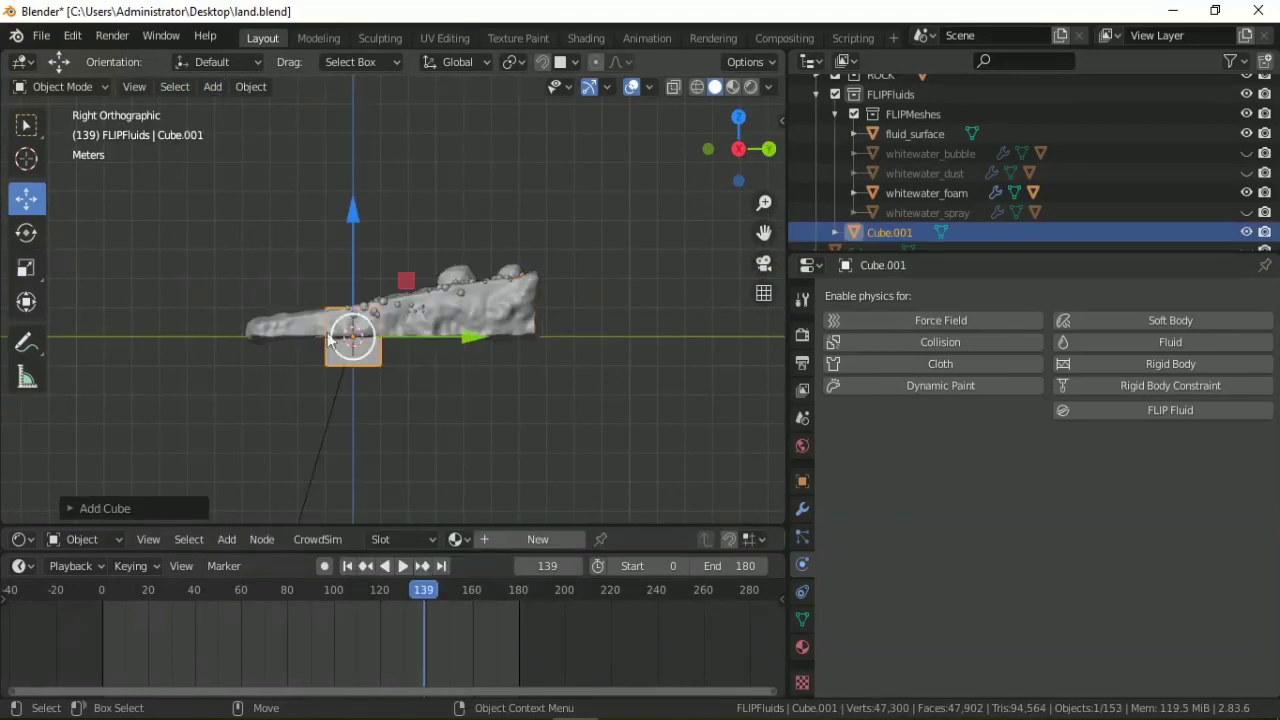
drag(355, 264, 350, 236)
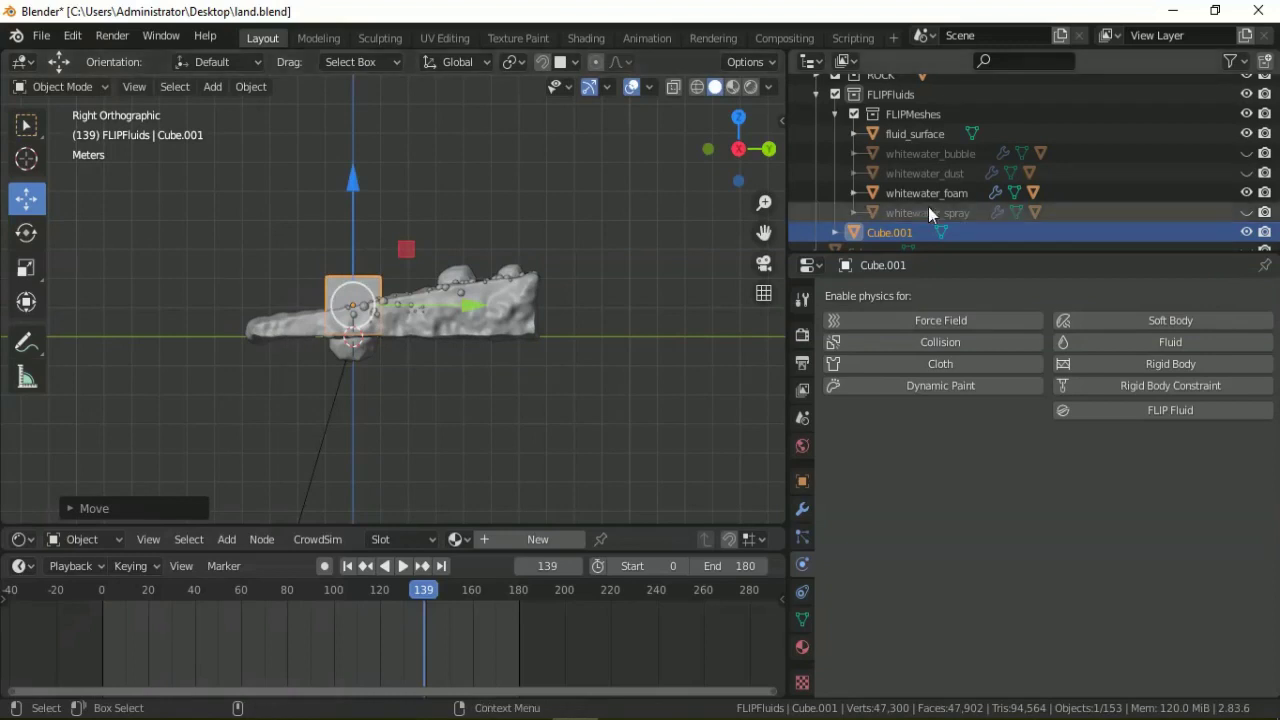
click(894, 96)
- Delete the FLIPFluids collection hierarchy and exclude the ROCK collection
right_click(894, 96)
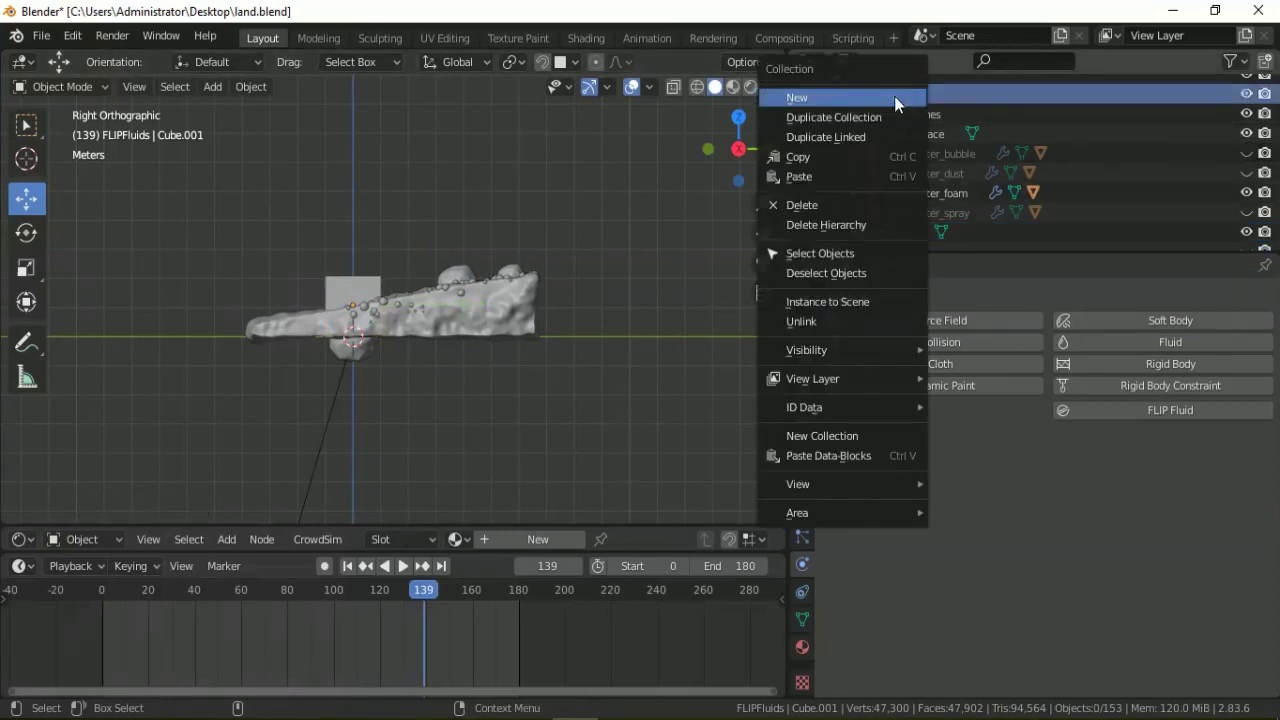
click(860, 220)
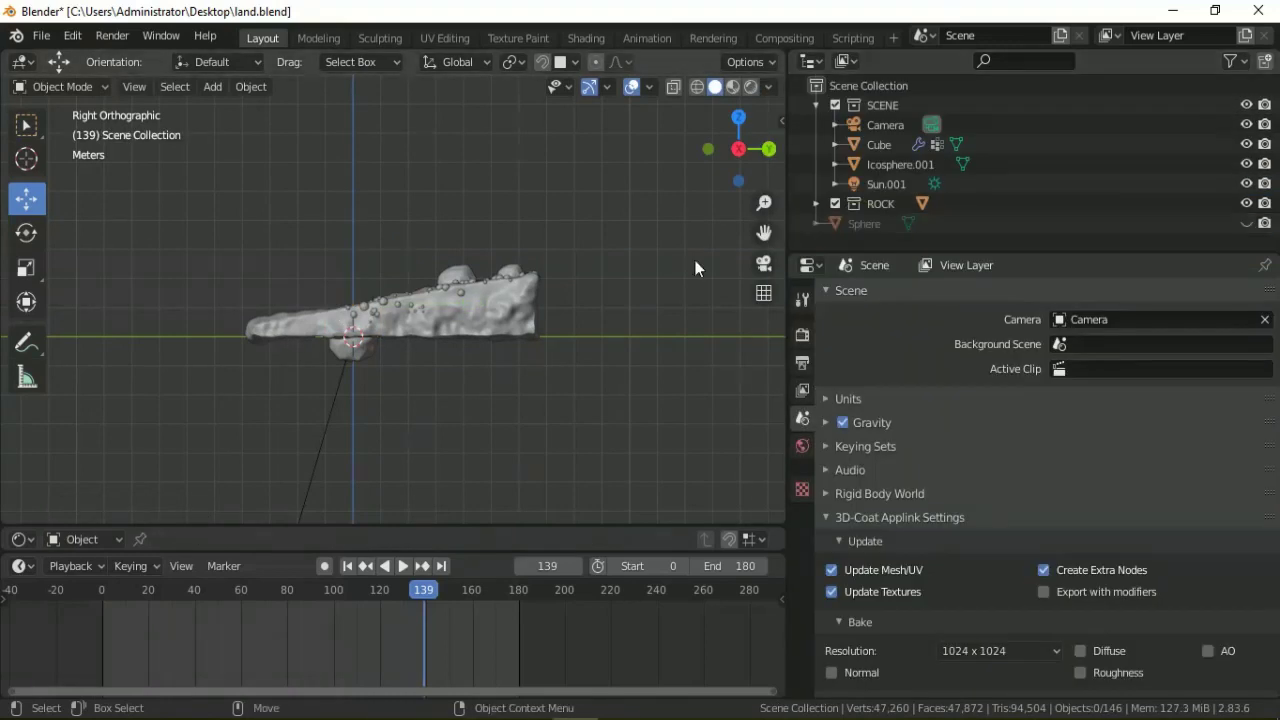
click(316, 334)
click(835, 203)
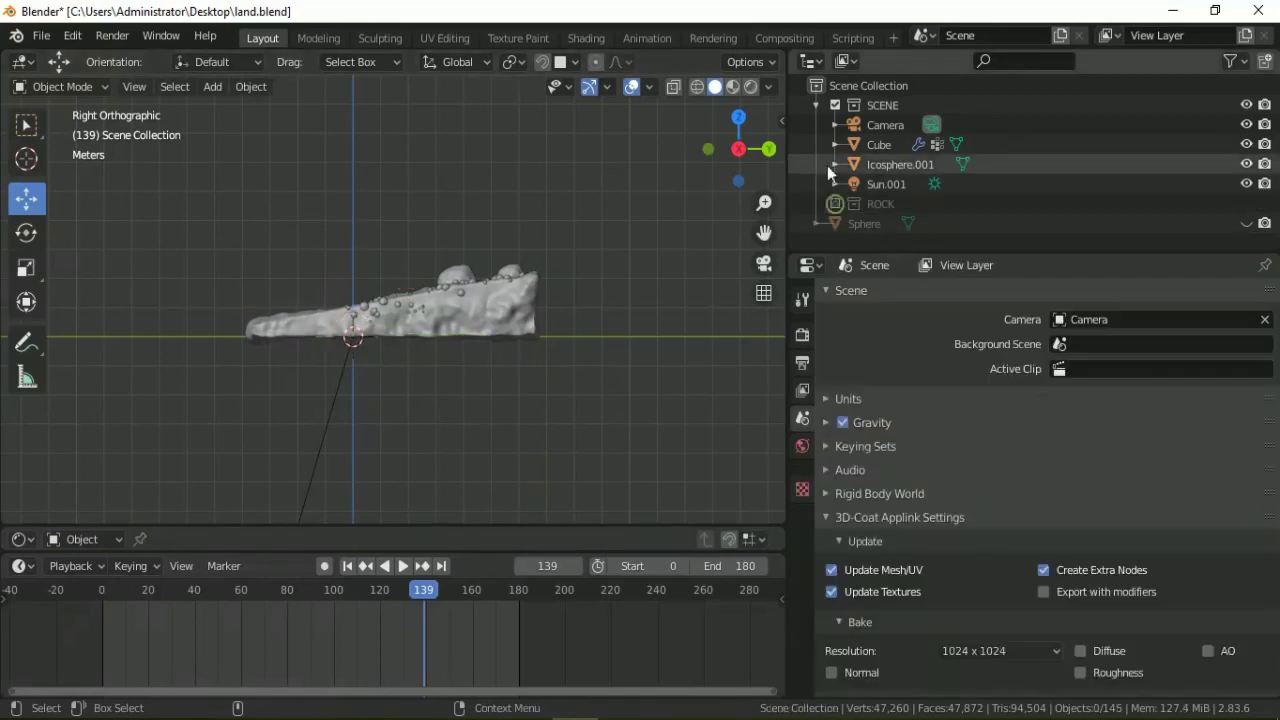
- Move the Sphere into the SCENE collection and leave it hidden
click(814, 105)
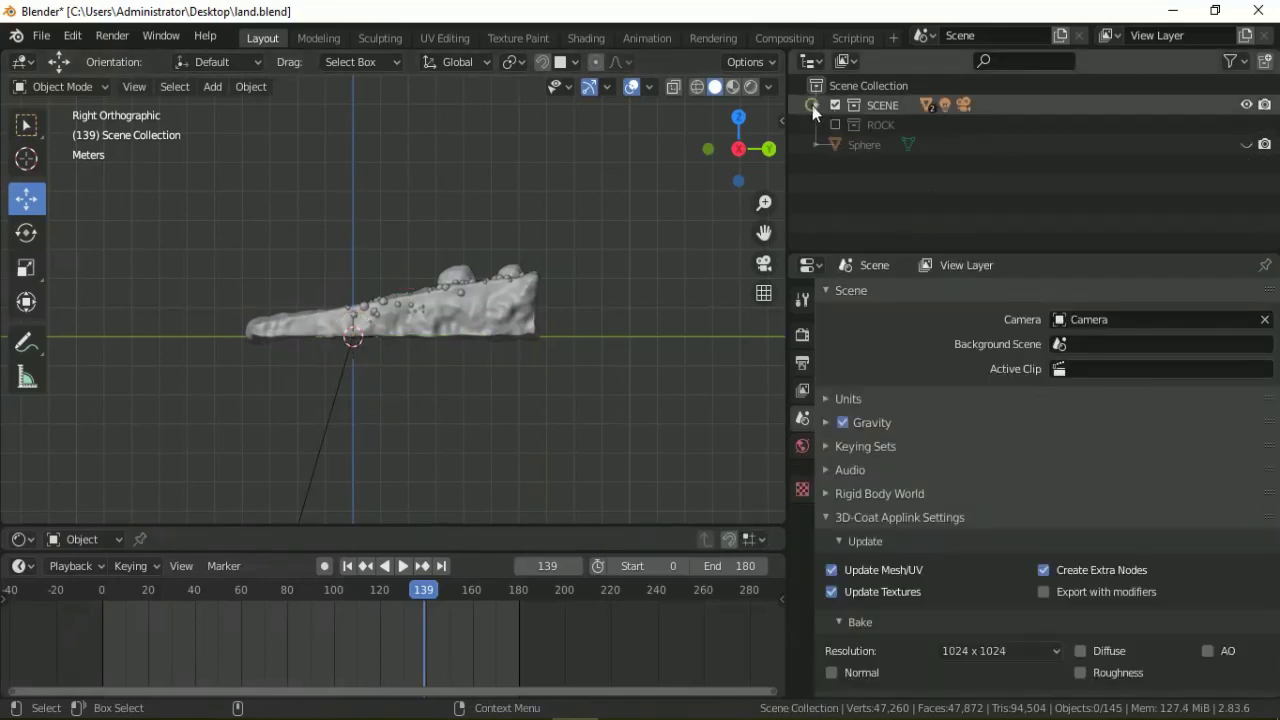
click(865, 146)
click(1246, 144)
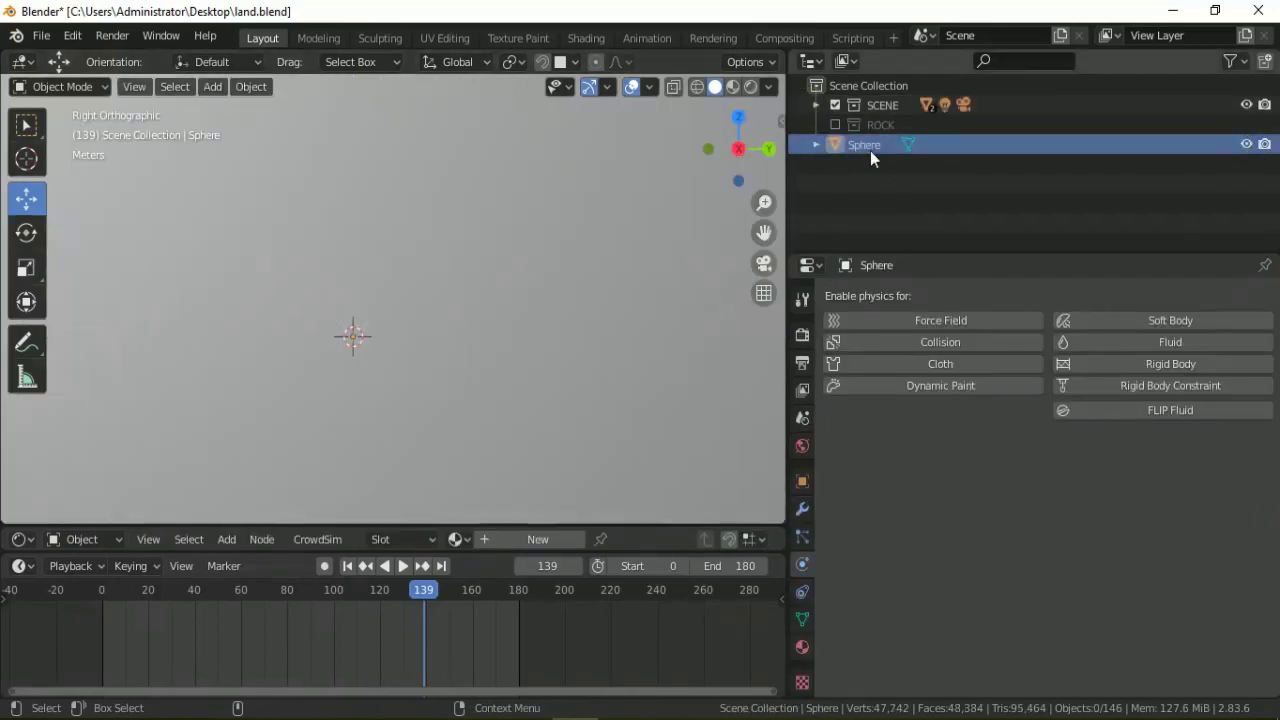
right_click(486, 217)
click(448, 478)
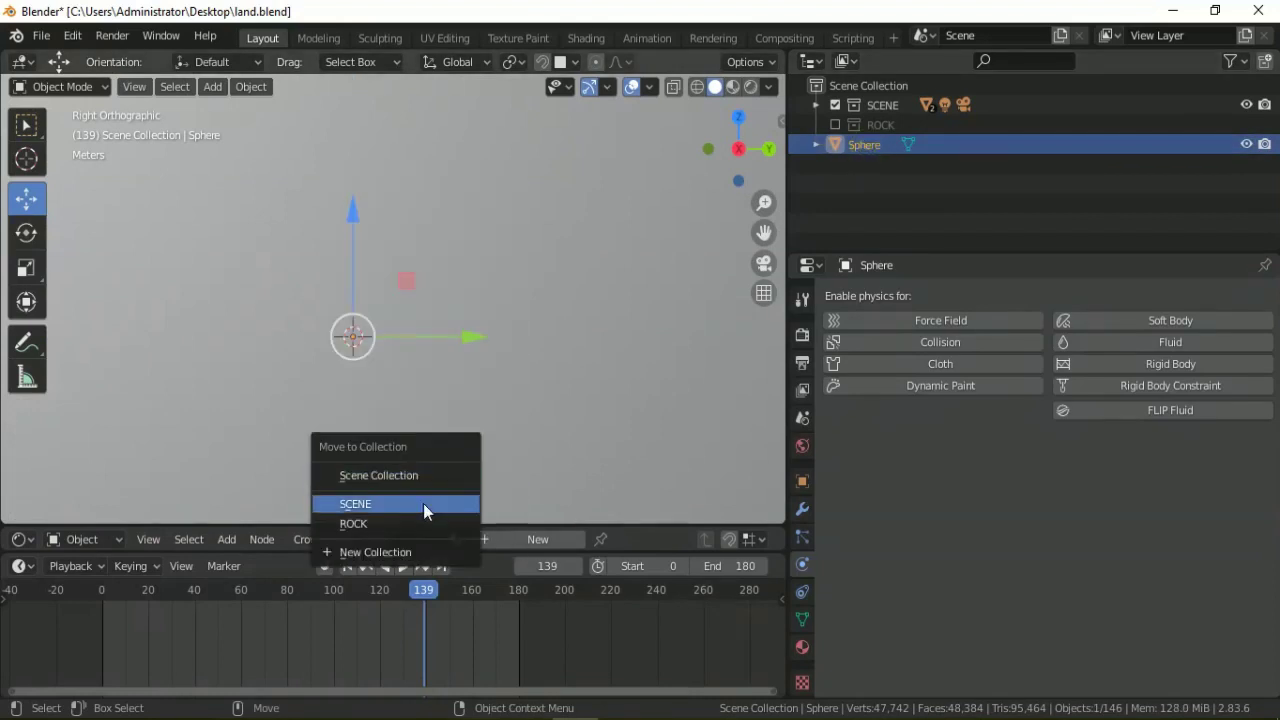
click(360, 503)
click(816, 105)
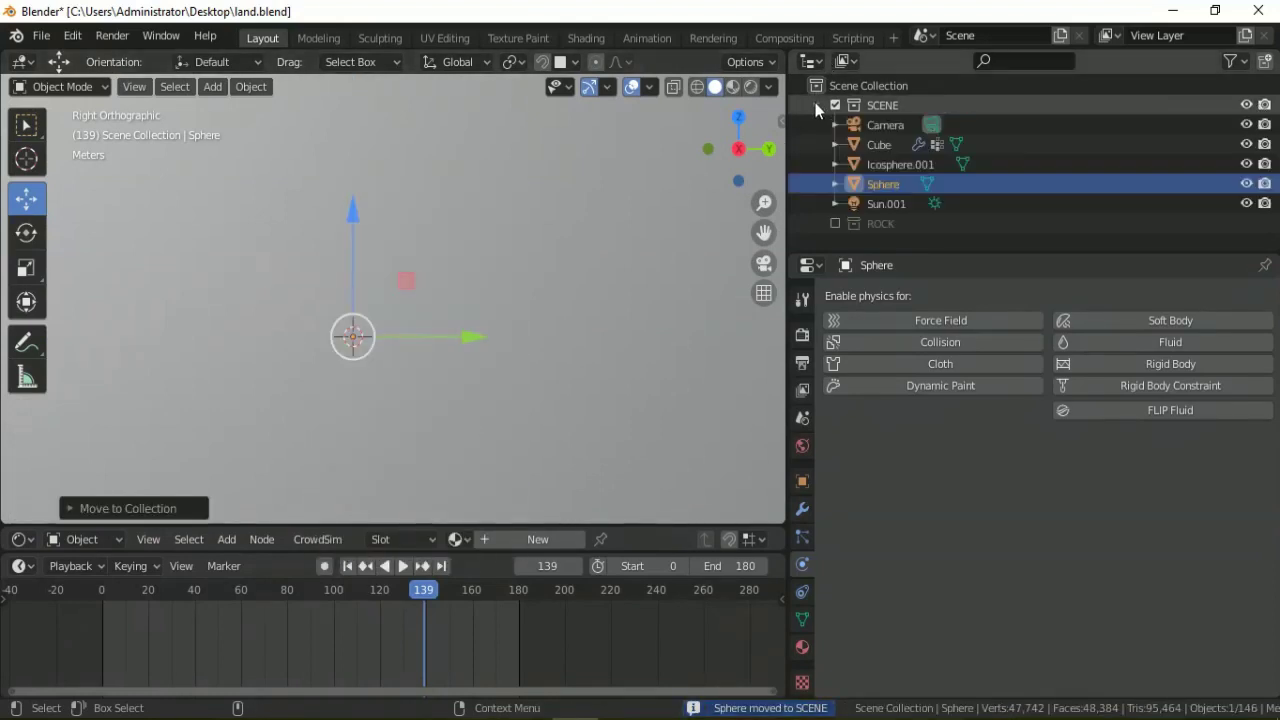
click(1246, 184)
click(816, 105)
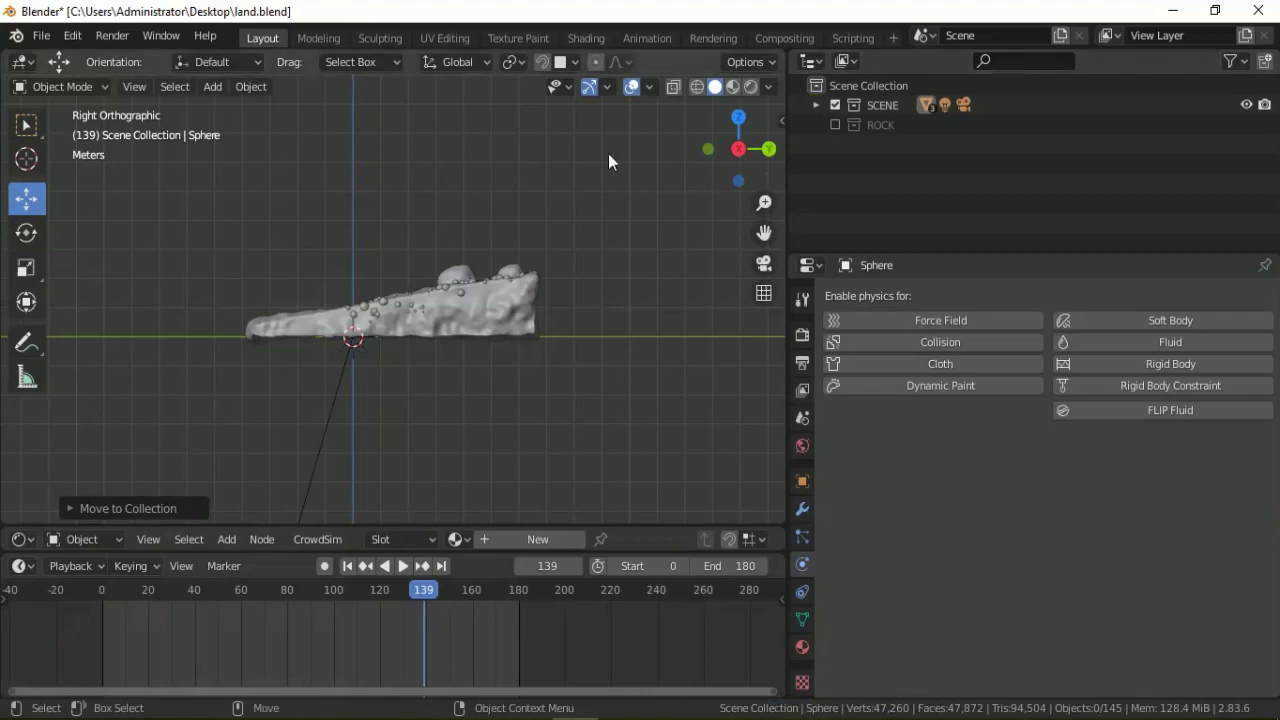
- Add a new cube and raise it along Z
click(211, 87)
mouse_move(424, 110)
click(415, 132)
key(g)
key(z)
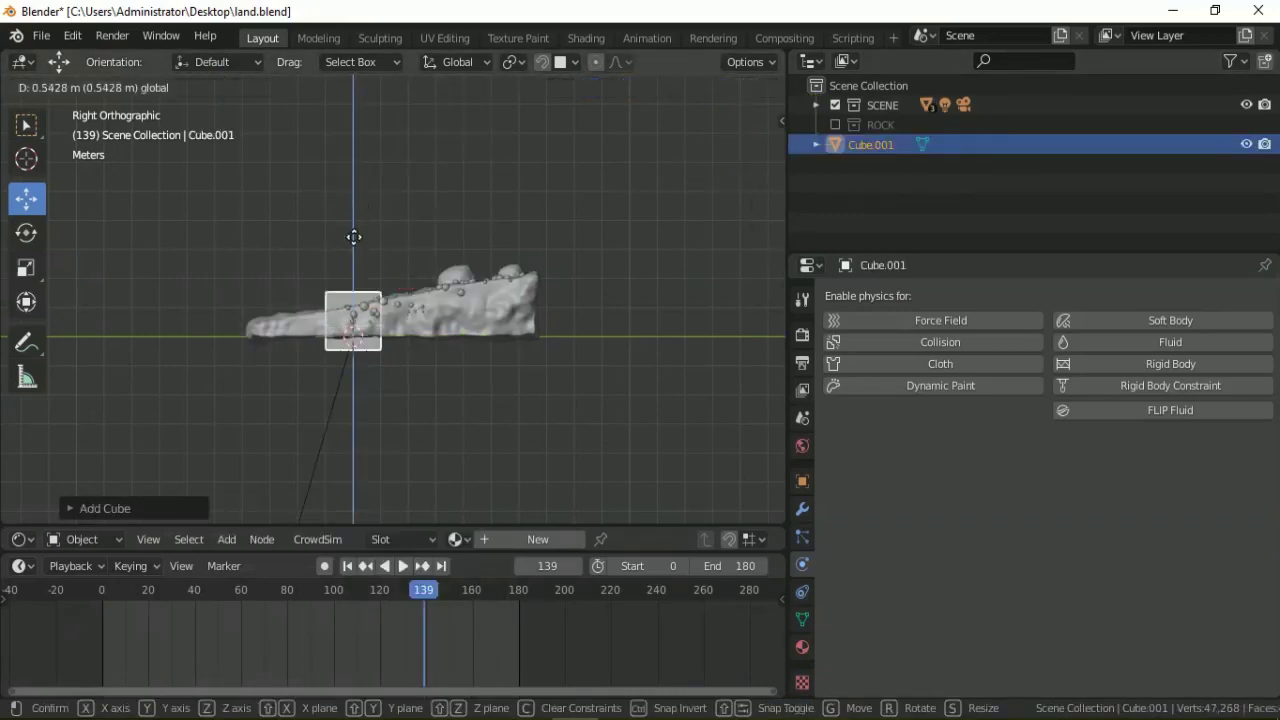
click(333, 225)
- Stretch the cube along the terrain's length, flatten it, and shift it along the terrain
click(26, 267)
drag(431, 307, 737, 320)
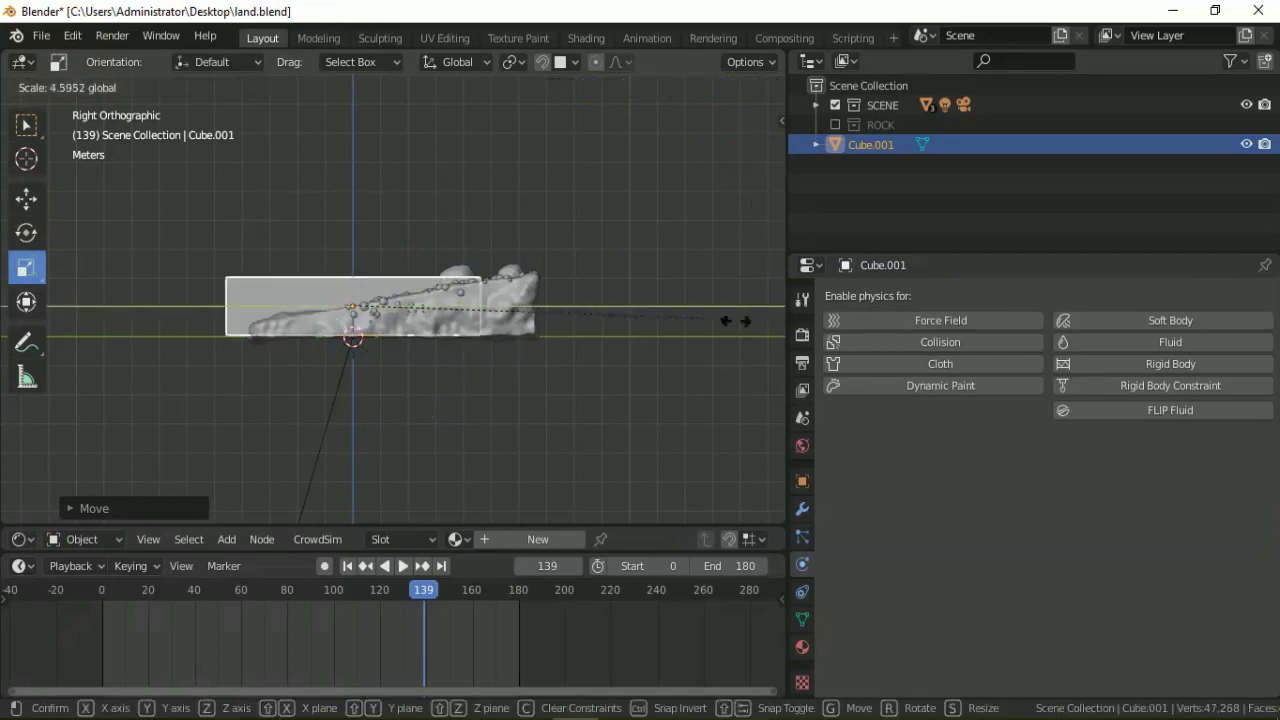
drag(352, 190, 354, 196)
click(26, 198)
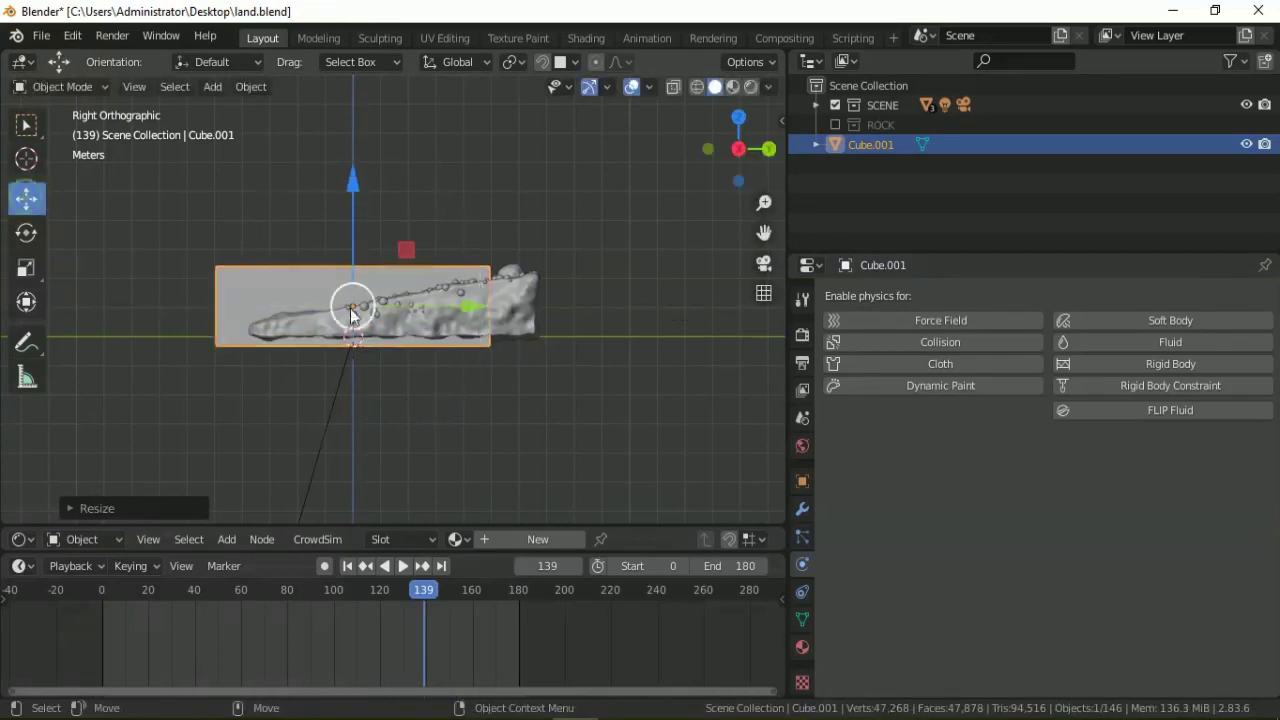
mouse_move(354, 305)
mouse_down()
mouse_move(447, 299)
mouse_move(442, 289)
mouse_up()
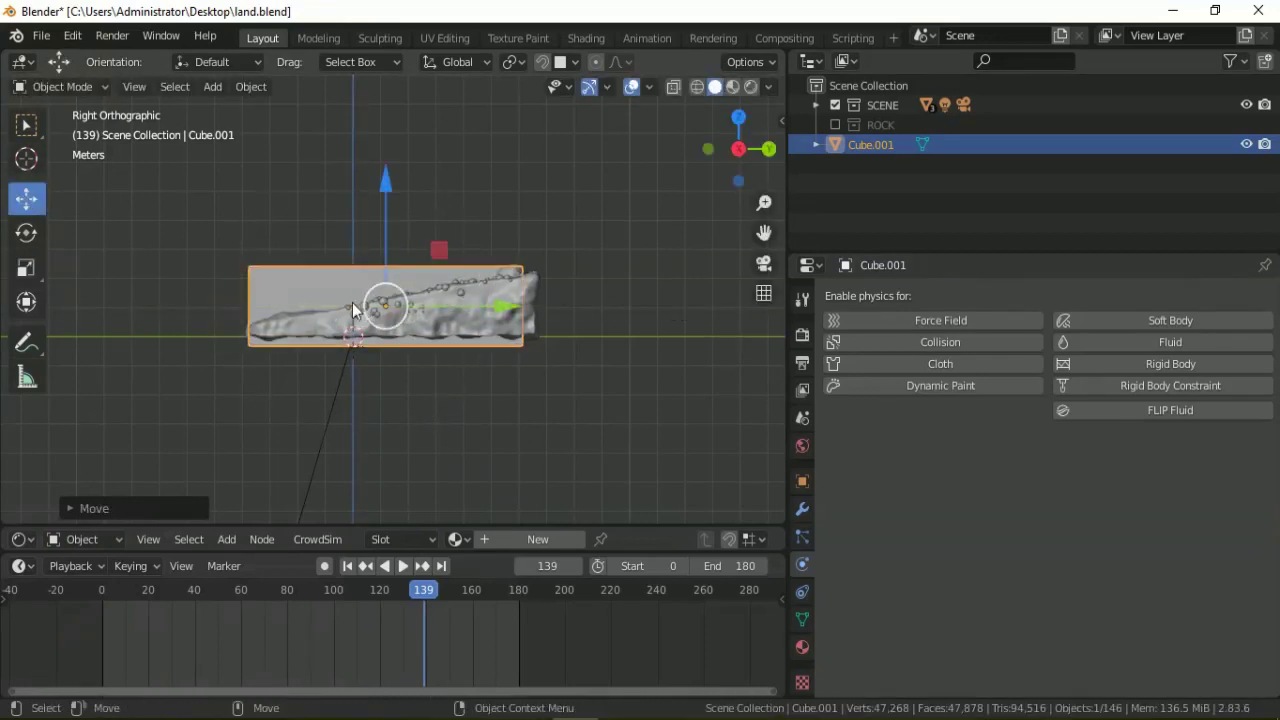
- Using front and right views, widen the cube, thin it, shorten it, and reposition it
key(KP_1)
click(26, 267)
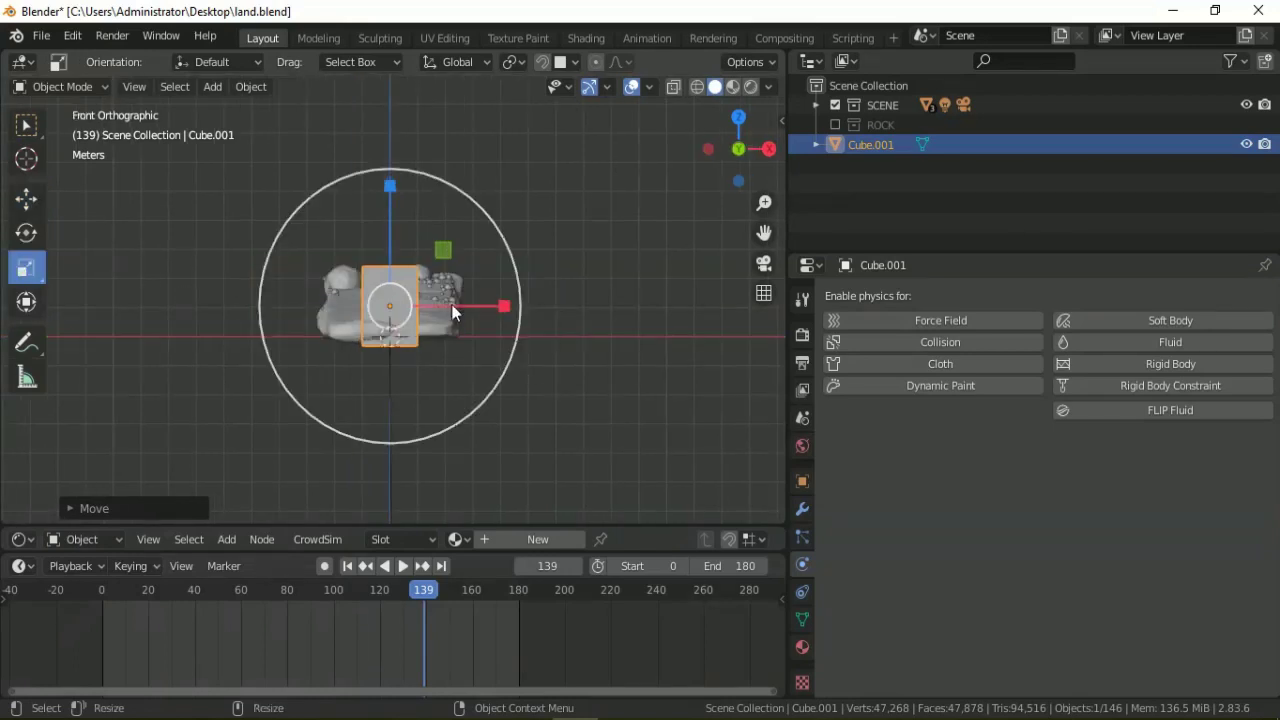
drag(452, 312, 551, 283)
key(KP_3)
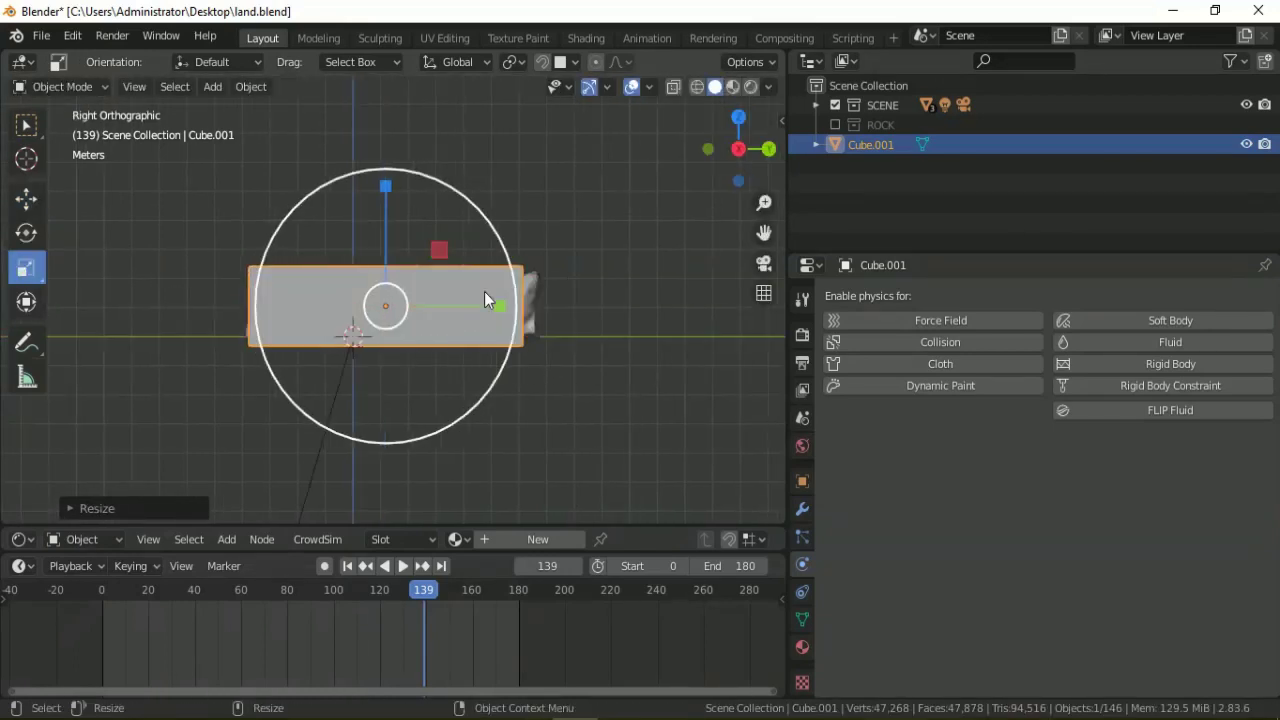
drag(386, 186, 386, 243)
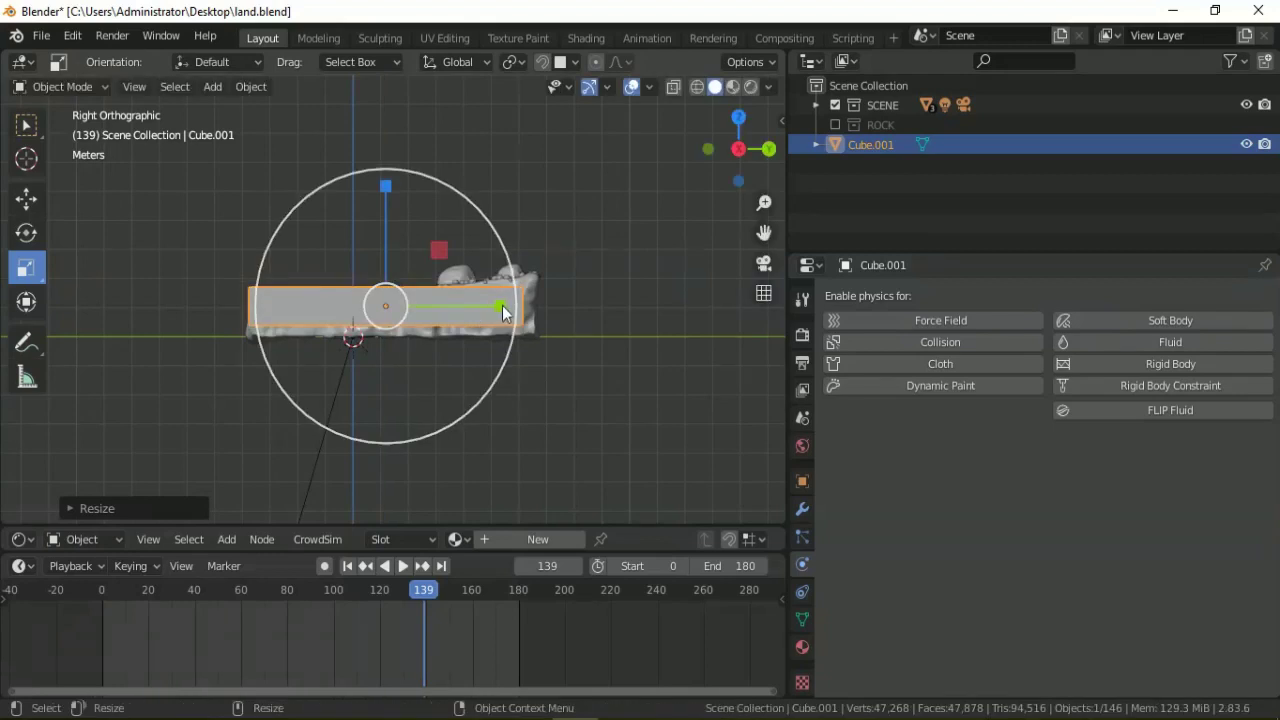
drag(503, 313, 478, 313)
click(26, 198)
drag(439, 250, 424, 270)
- Stretch the box slightly taller and view it in perspective
click(26, 270)
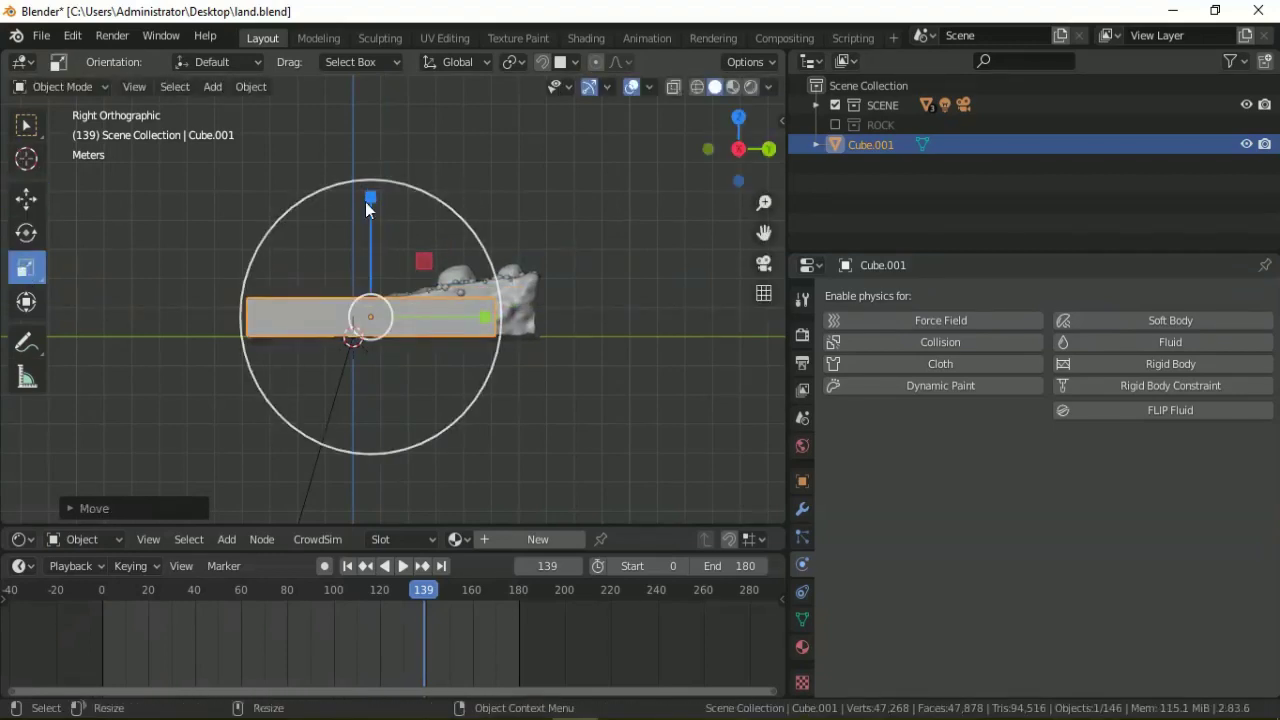
mouse_move(365, 202)
mouse_down()
mouse_move(357, 178)
mouse_move(374, 197)
mouse_up()
click(26, 198)
middle_drag(258, 226, 224, 303)
- Duplicate the box in place as Cube.002 and raise its geometry about 1.1 m
key(shift+d)
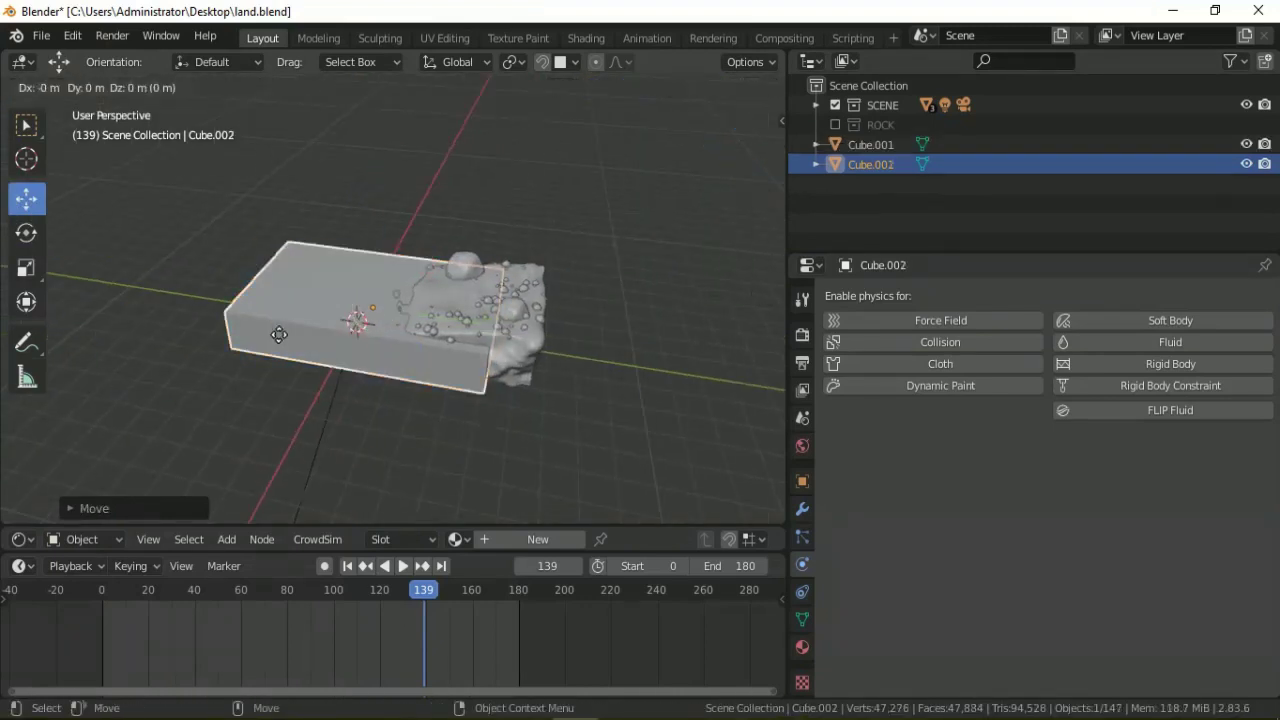
right_click(270, 326)
key(Tab)
mouse_move(370, 177)
mouse_down()
mouse_move(366, 166)
mouse_move(404, 145)
mouse_up()
click(397, 148)
key(Tab)
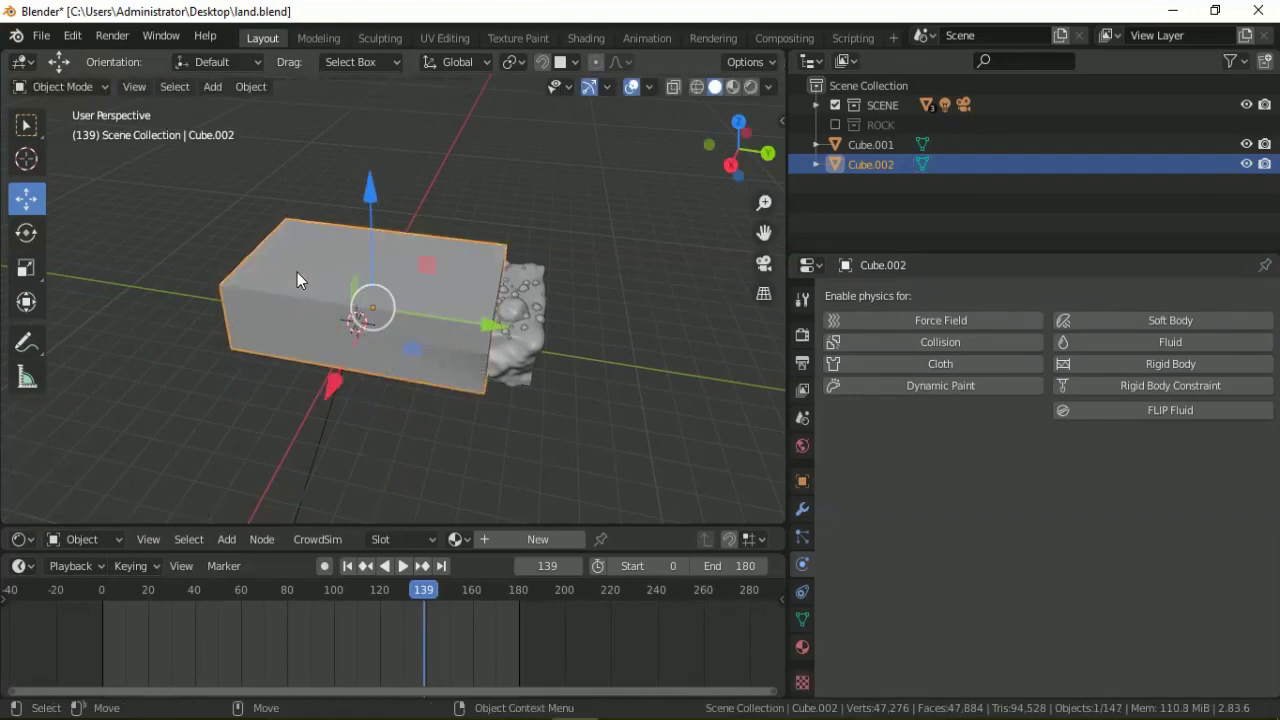
- Enable FLIP Fluid physics on Cube.002 and set its type to Domain
click(131, 268)
click(265, 266)
click(1170, 412)
click(1070, 471)
click(944, 512)
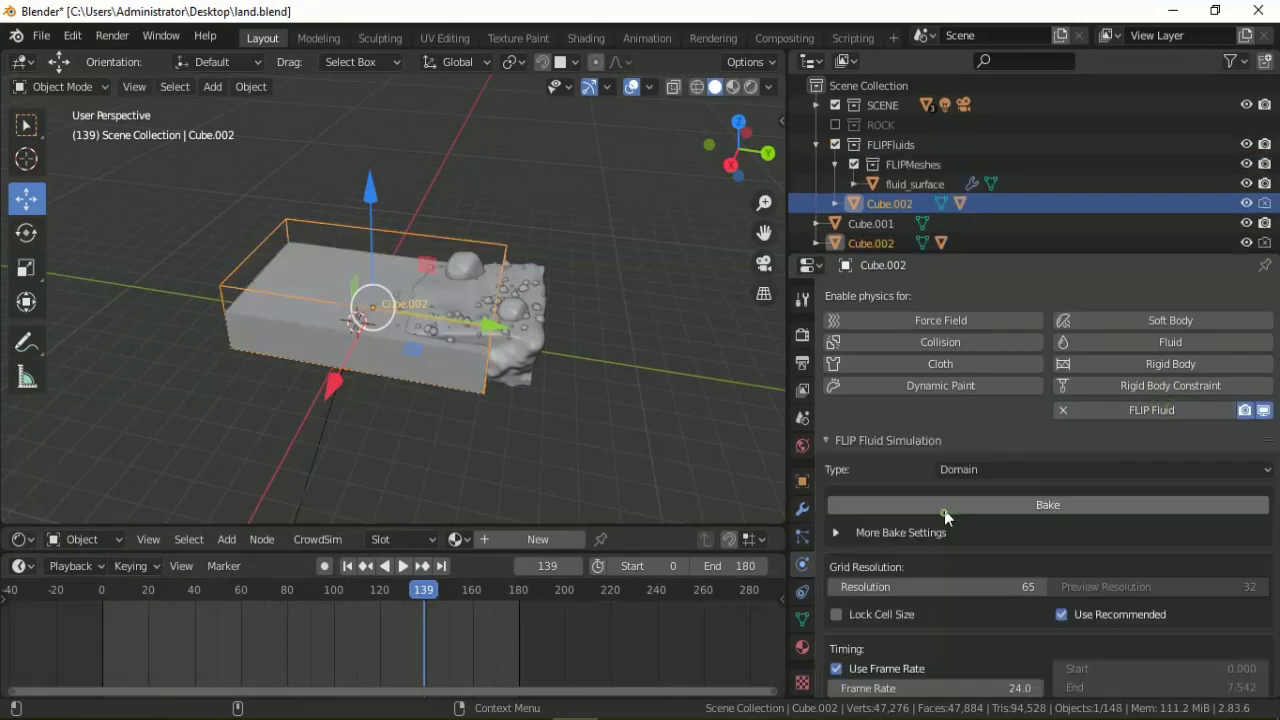
click(269, 330)
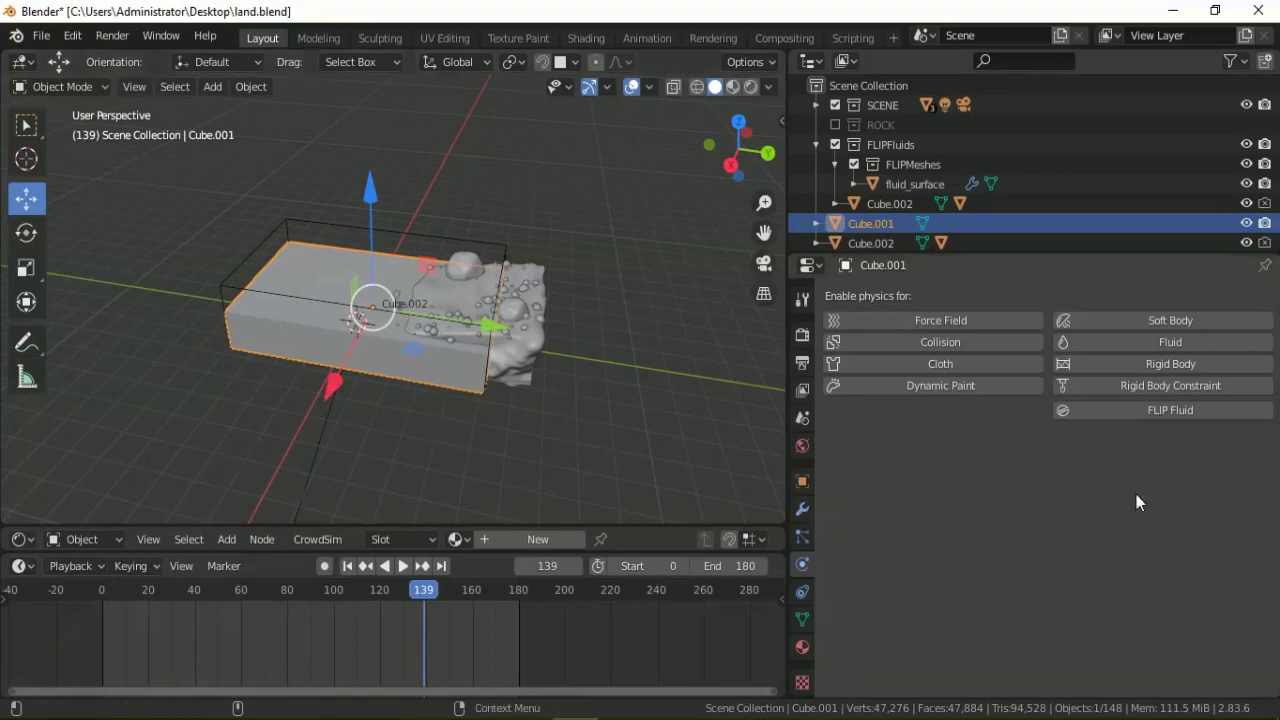
- Enable FLIP Fluid physics on Cube.001 with type Fluid
click(1127, 413)
click(1010, 470)
click(940, 536)
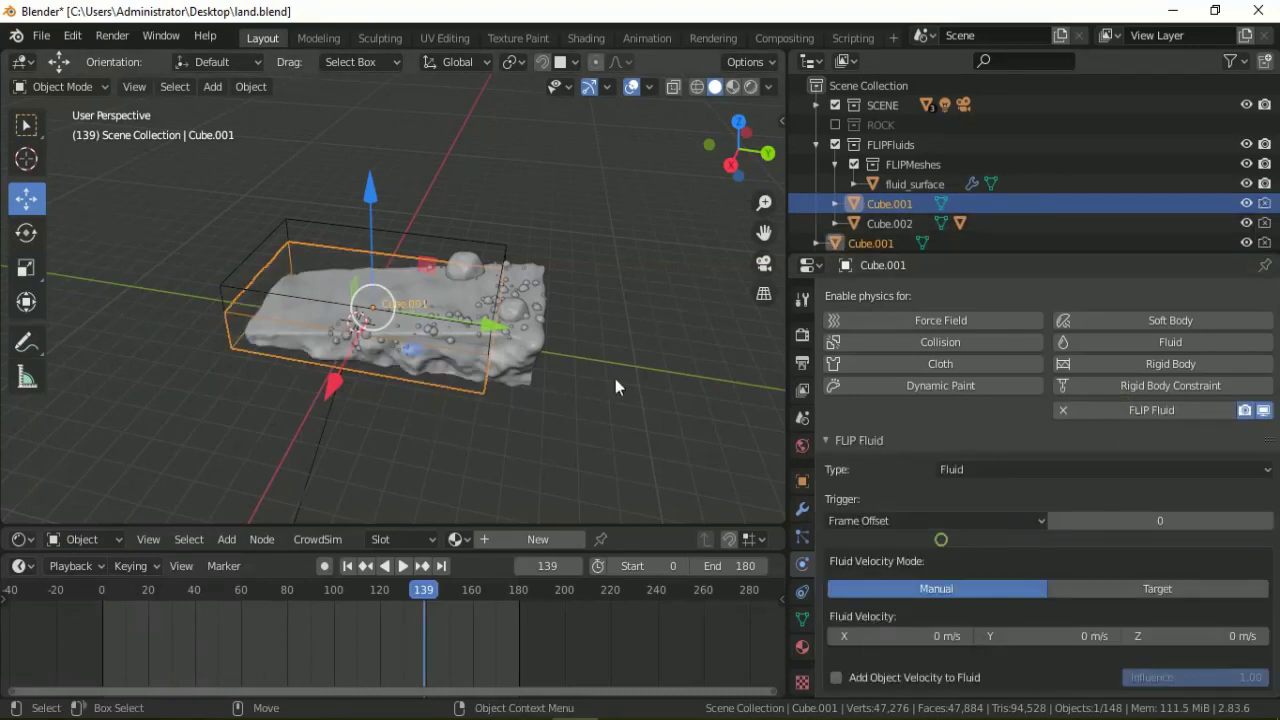
- From top view, scale Cube.001 slightly narrower along X
drag(190, 276, 246, 370)
key(KP_7)
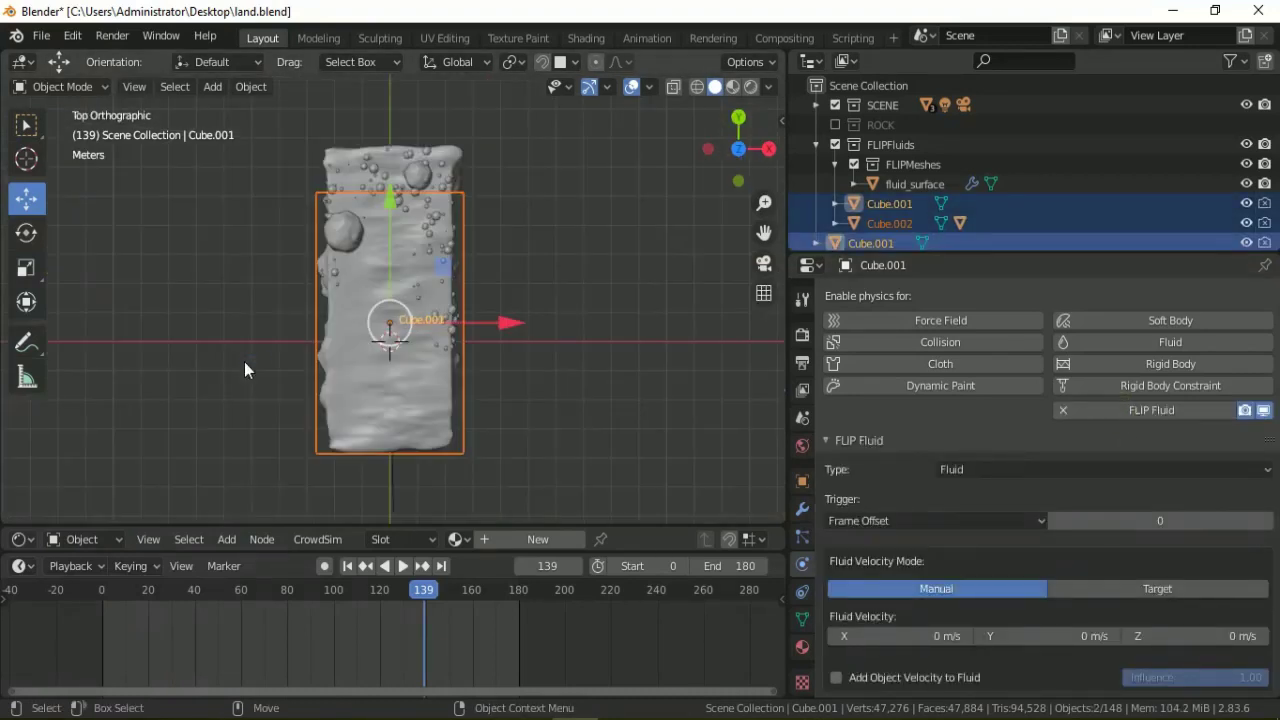
click(26, 266)
drag(506, 323, 484, 340)
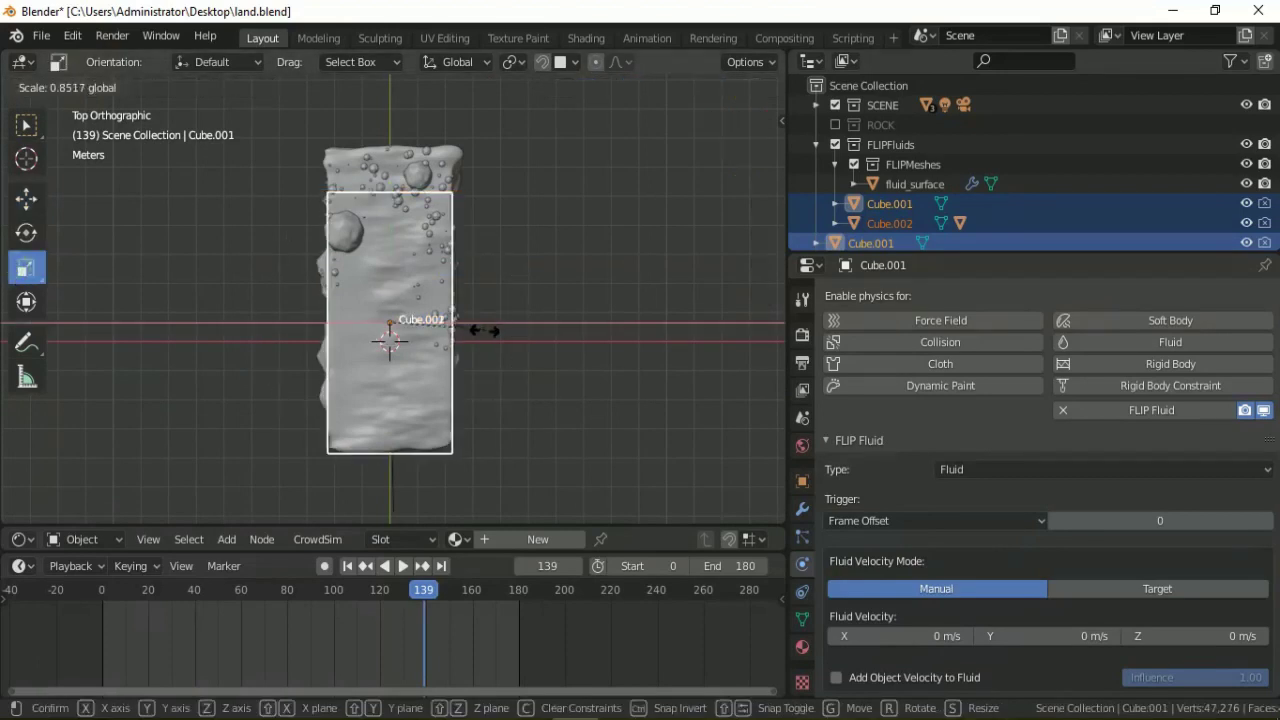
key(s)
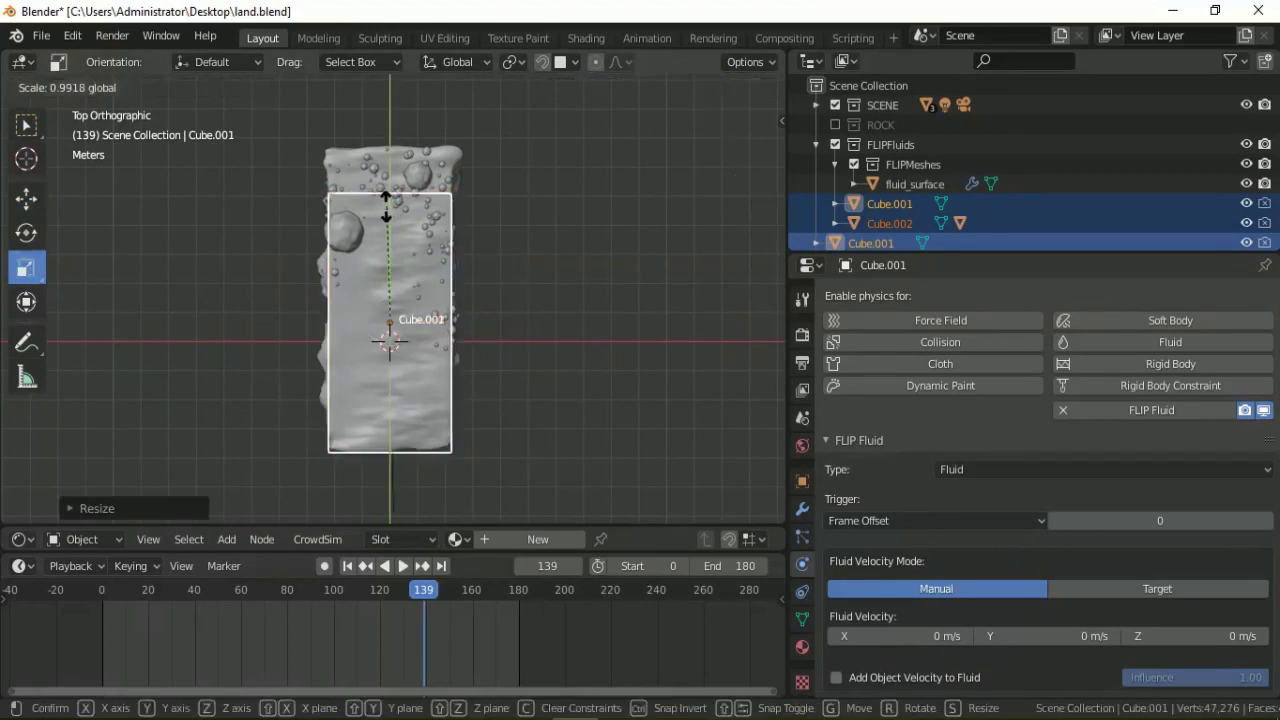
click(384, 215)
middle_drag(384, 215, 253, 320)
click(253, 320)
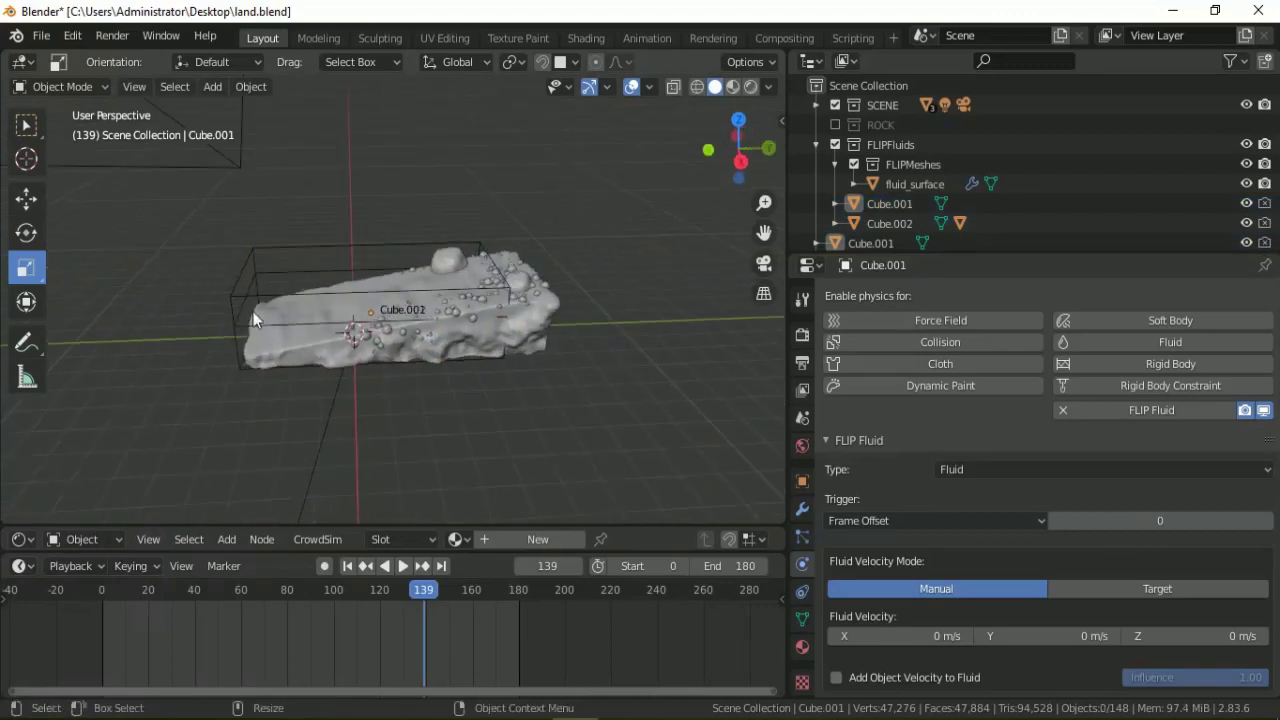
click(276, 350)
- Make the rock terrain Cube a FLIP Fluid Obstacle
click(1151, 410)
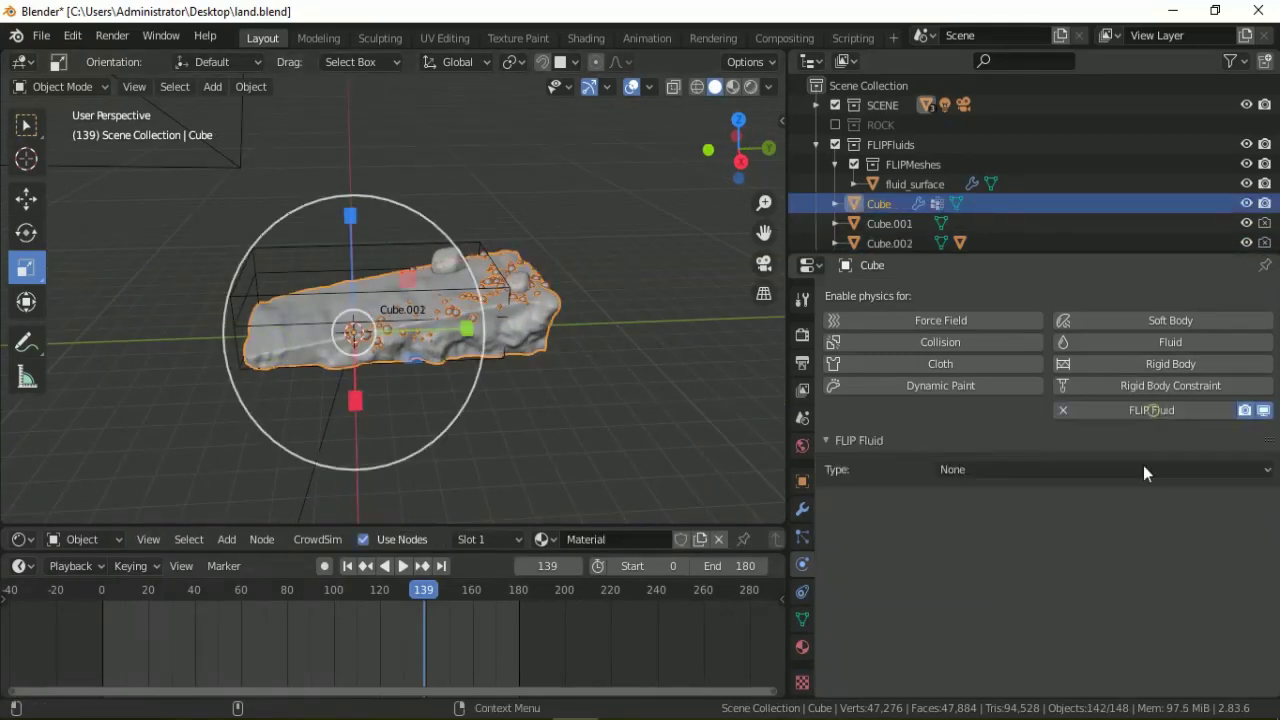
click(1100, 469)
click(955, 557)
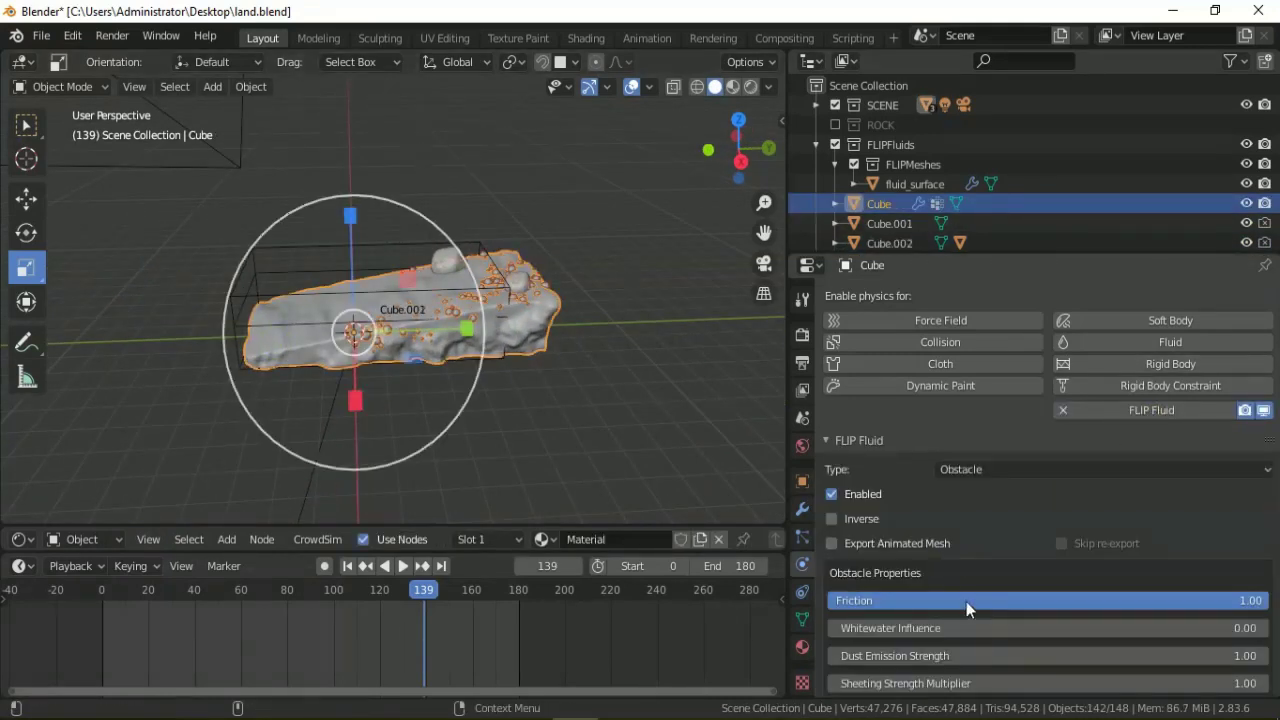
click(150, 403)
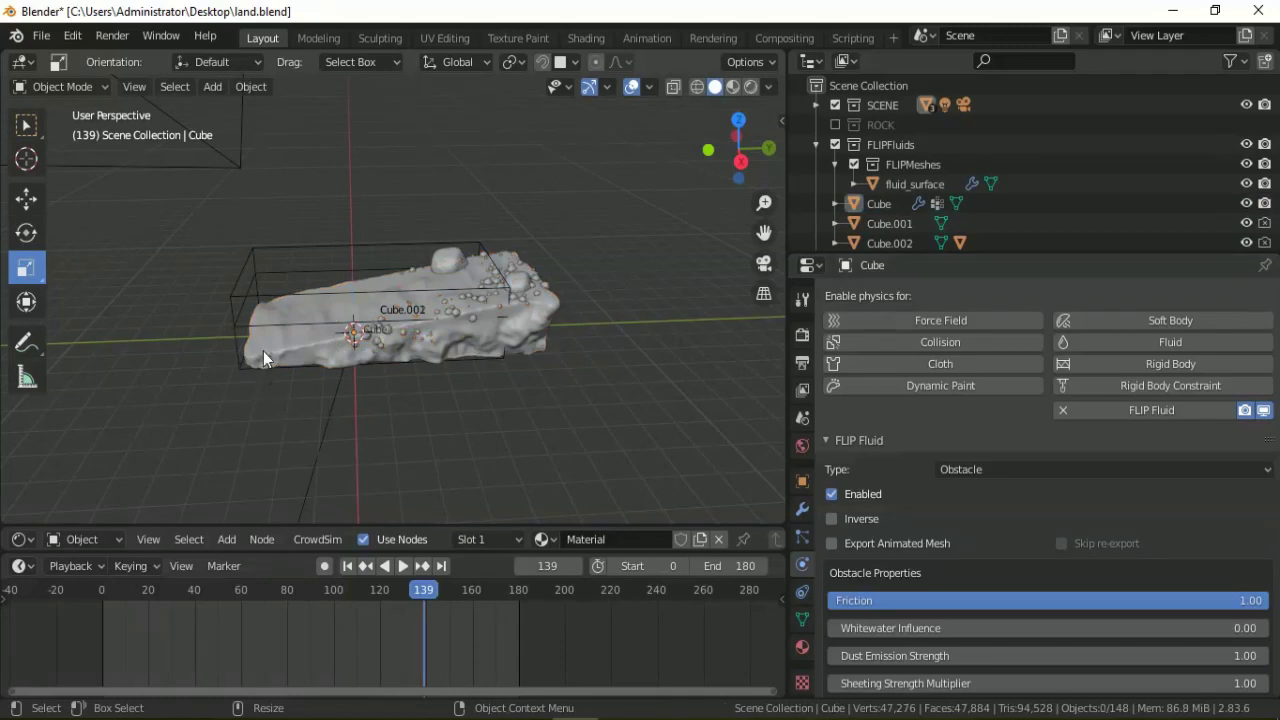
click(304, 339)
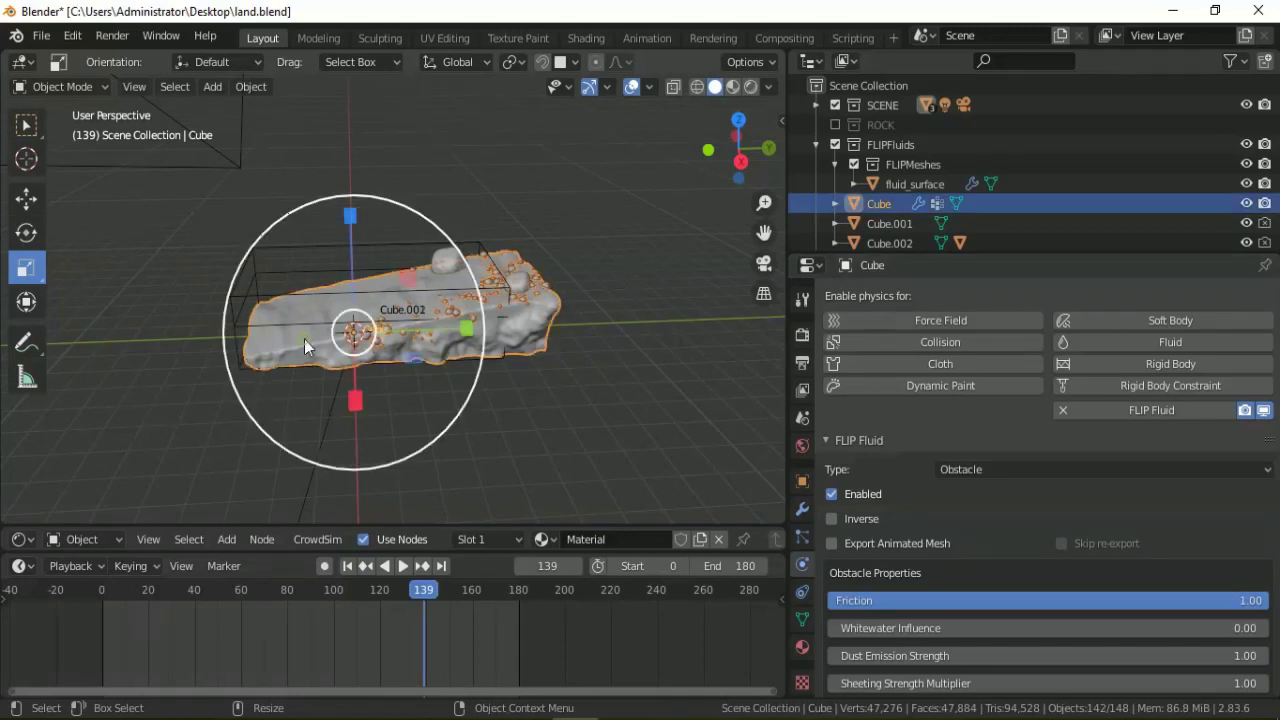
click(200, 376)
- Duplicate the fluid box Cube.001 in place as Cube.003
middle_drag(217, 291, 256, 331)
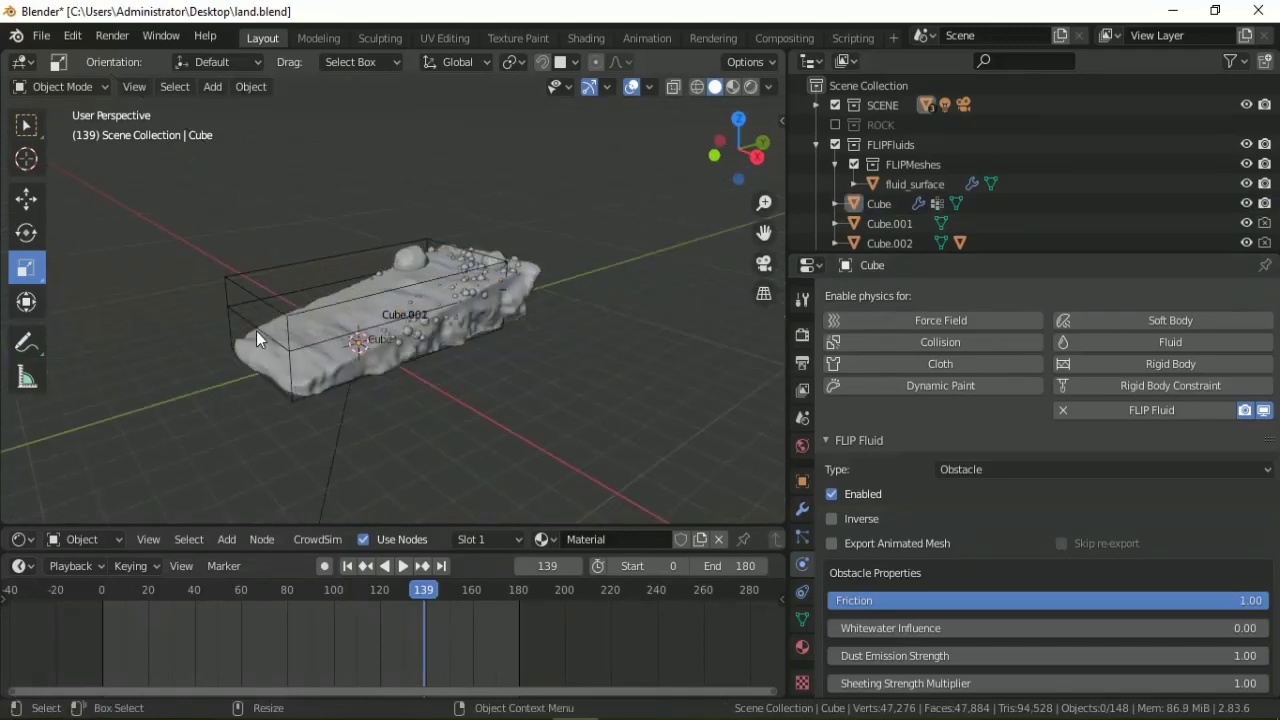
click(256, 330)
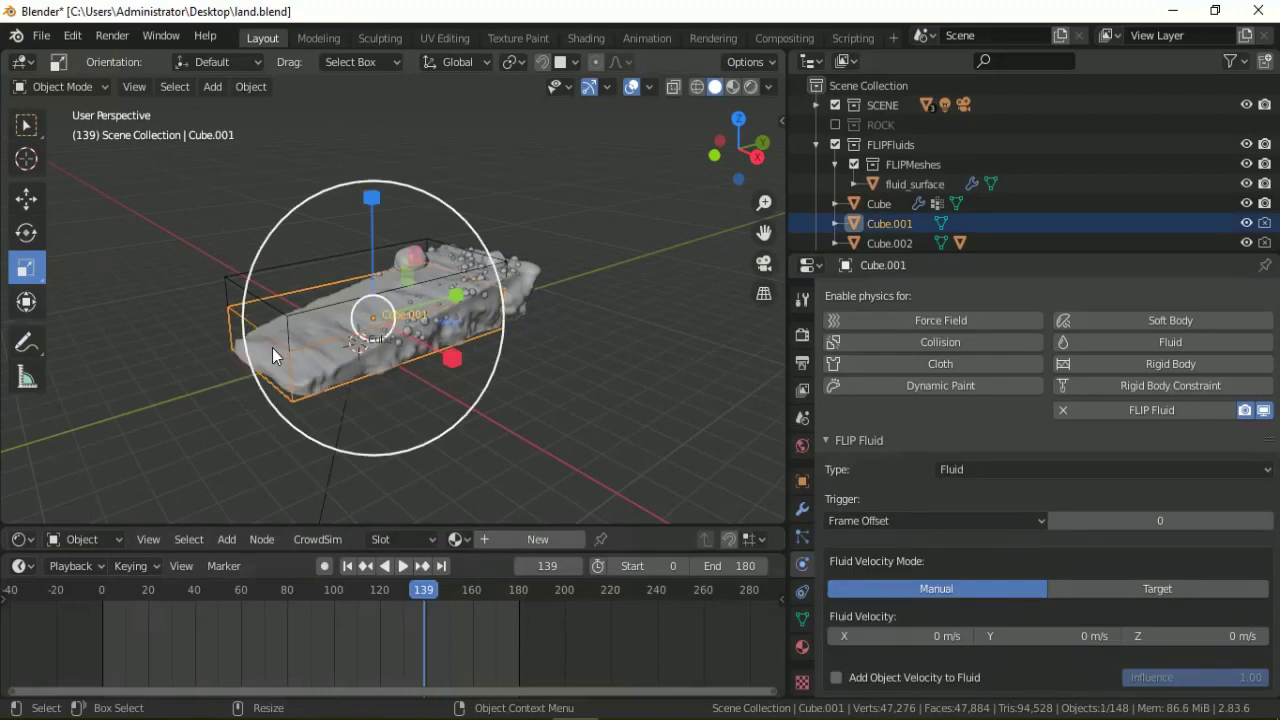
key(shift+d)
right_click(315, 382)
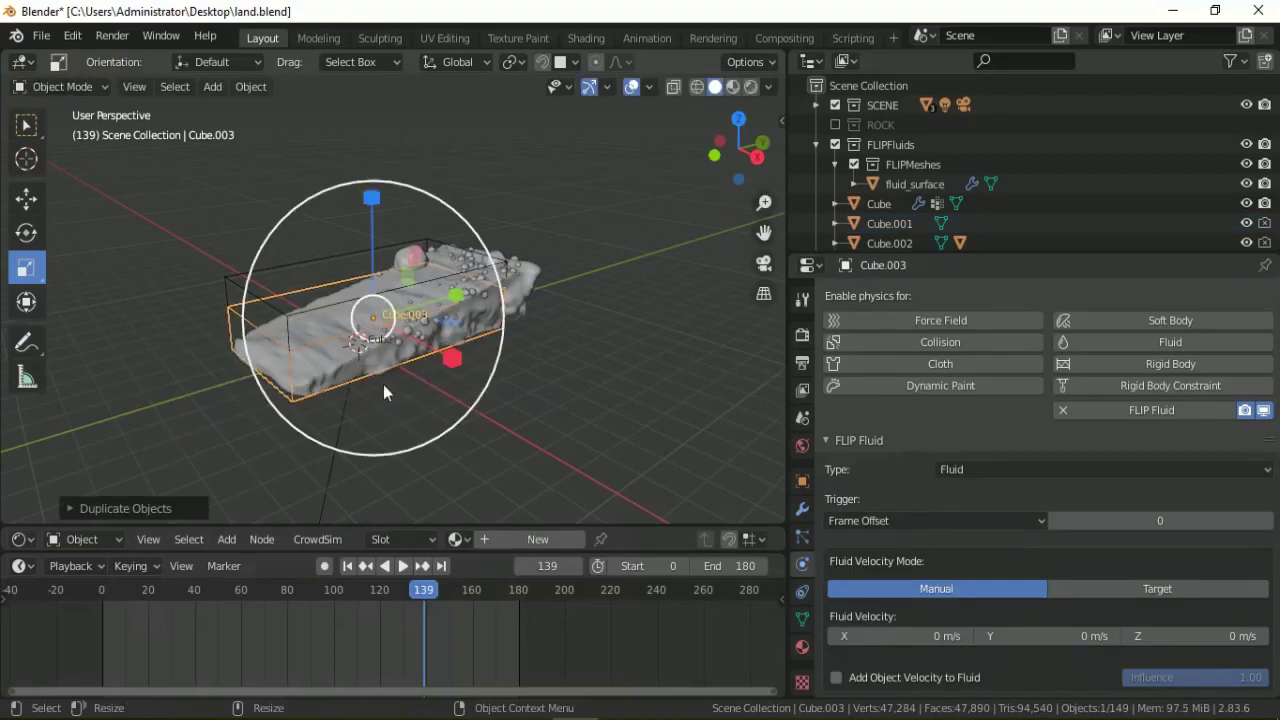
- Remove FLIP Fluid physics from Cube.003 and shrink it to a thin slab along X
click(1062, 410)
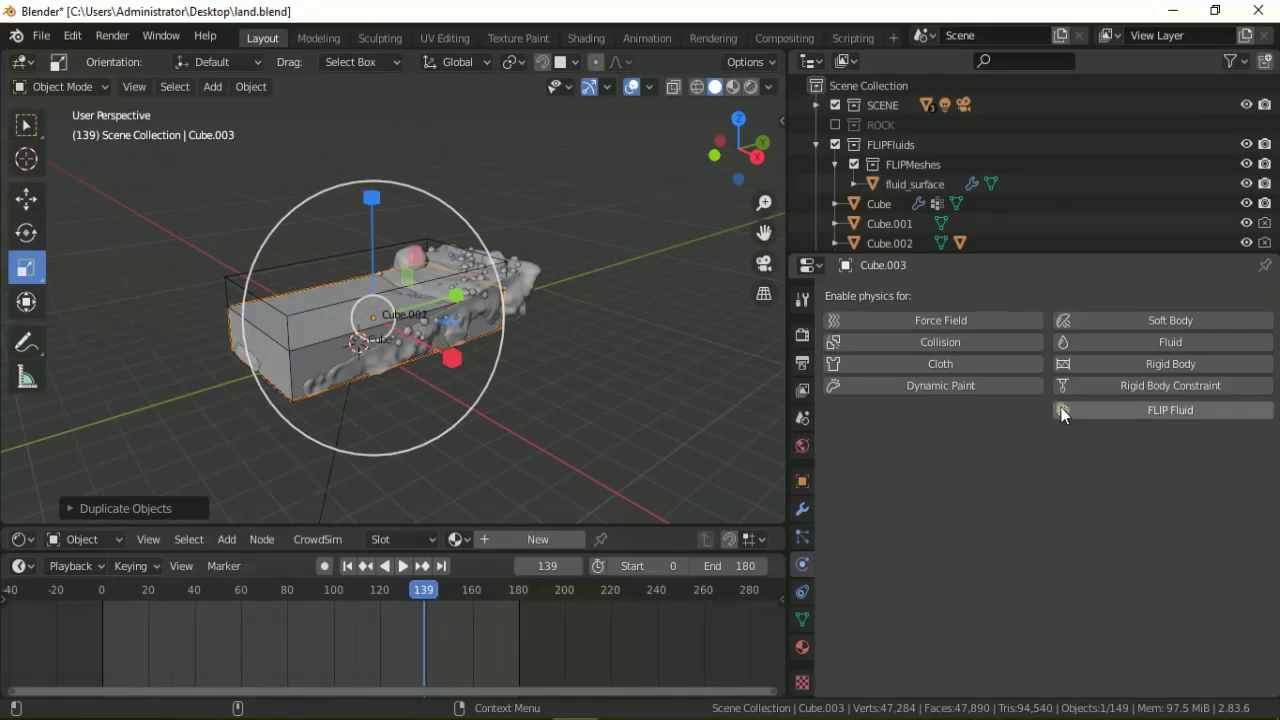
click(26, 198)
mouse_move(417, 346)
middle_down()
mouse_move(497, 314)
mouse_move(260, 300)
mouse_move(40, 254)
middle_up()
click(26, 267)
drag(489, 331, 390, 333)
- Adjust Cube.003's height and apply its transforms to the geometry
middle_drag(346, 341, 391, 350)
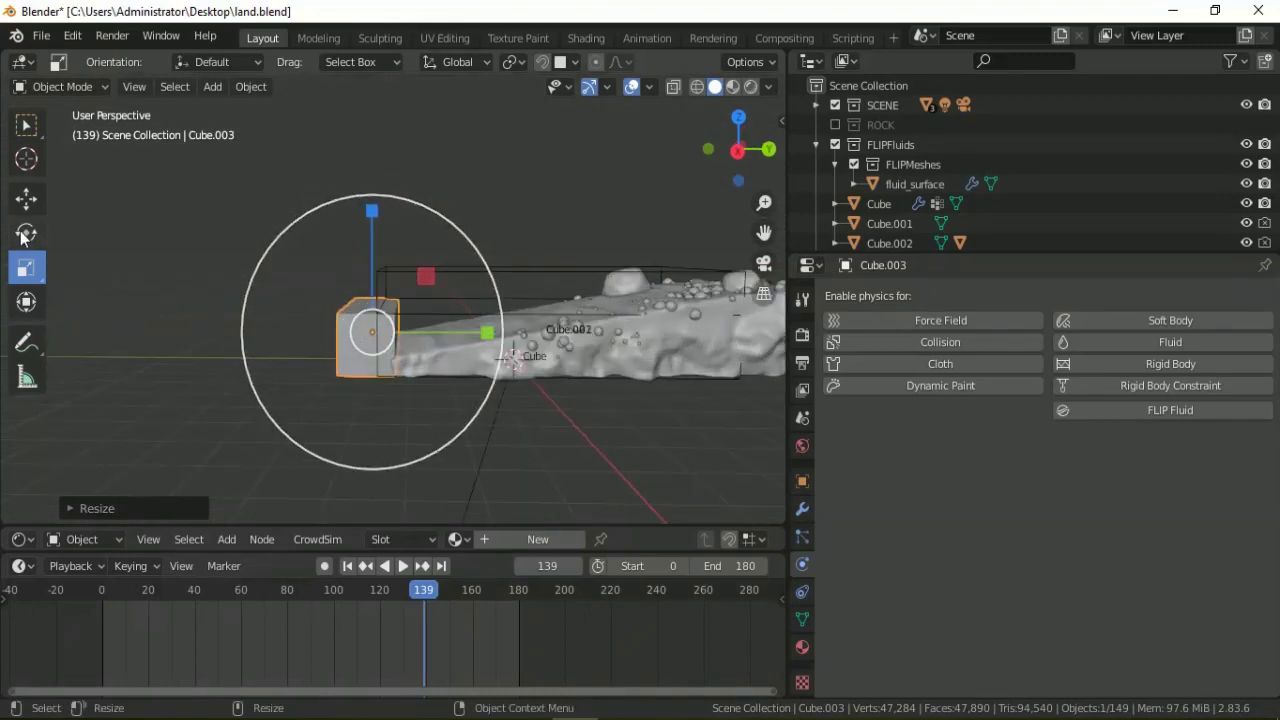
drag(362, 215, 372, 245)
drag(481, 335, 481, 336)
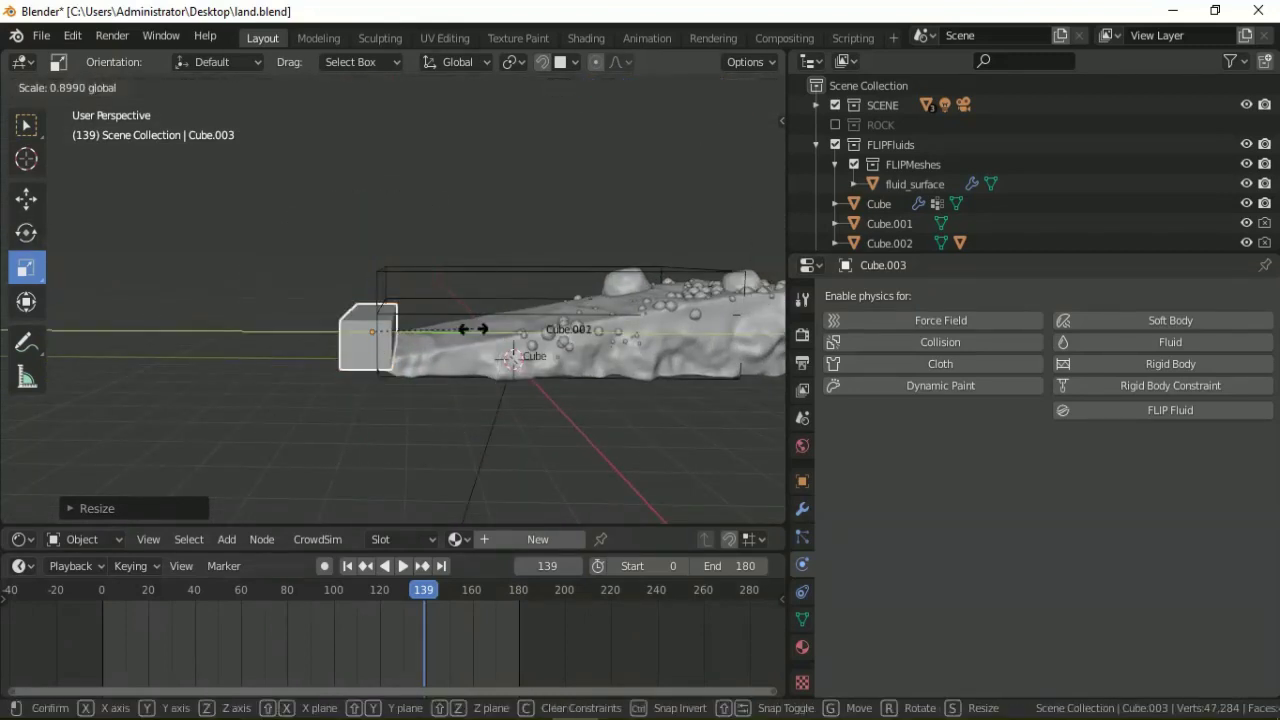
middle_drag(481, 336, 288, 352)
click(250, 86)
click(450, 262)
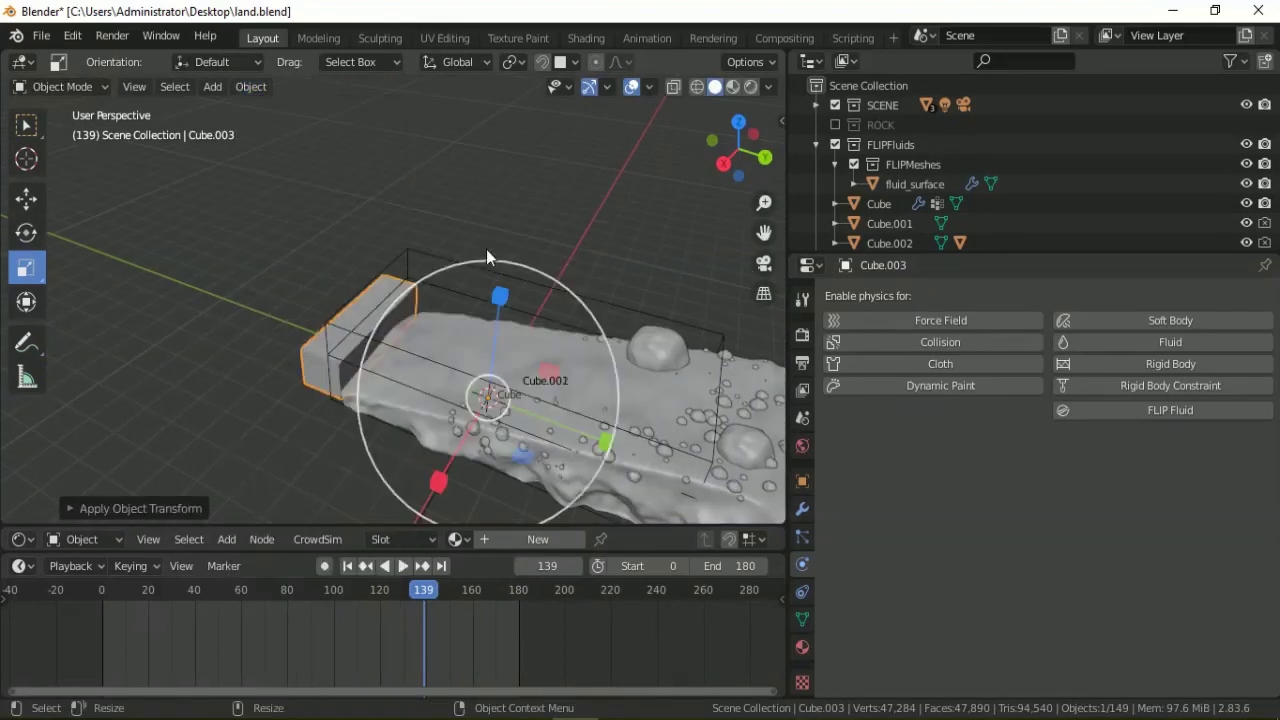
- Bevel one top edge of Cube.003 with extra segments into a rounded curve
key(Tab)
click(360, 330)
middle_drag(360, 330, 290, 280)
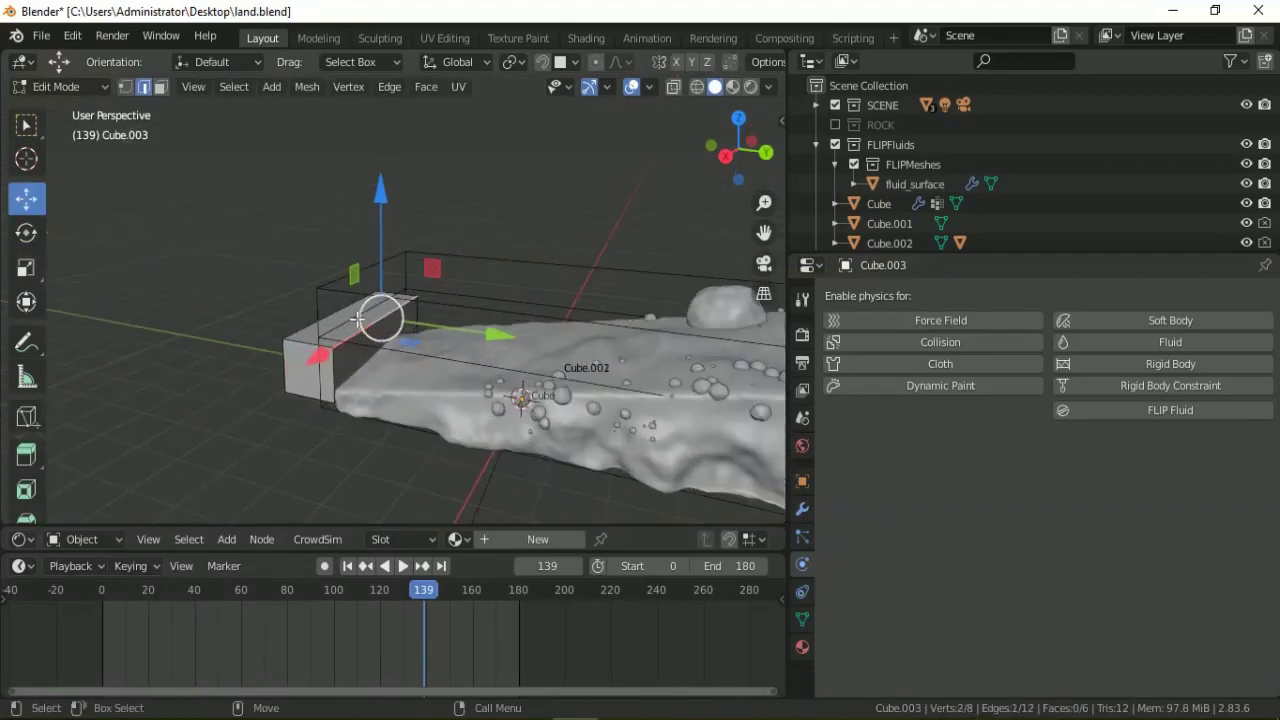
right_click(284, 272)
click(273, 257)
click(255, 230)
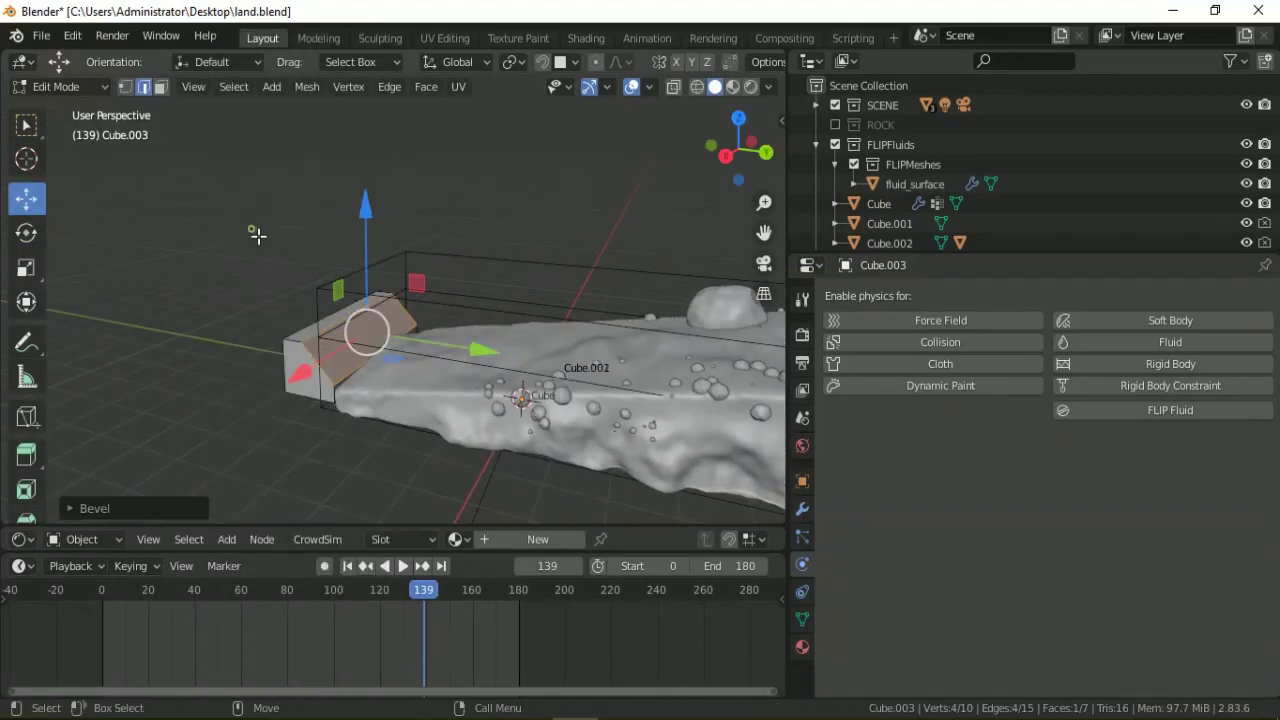
click(101, 505)
drag(255, 285, 300, 285)
click(94, 151)
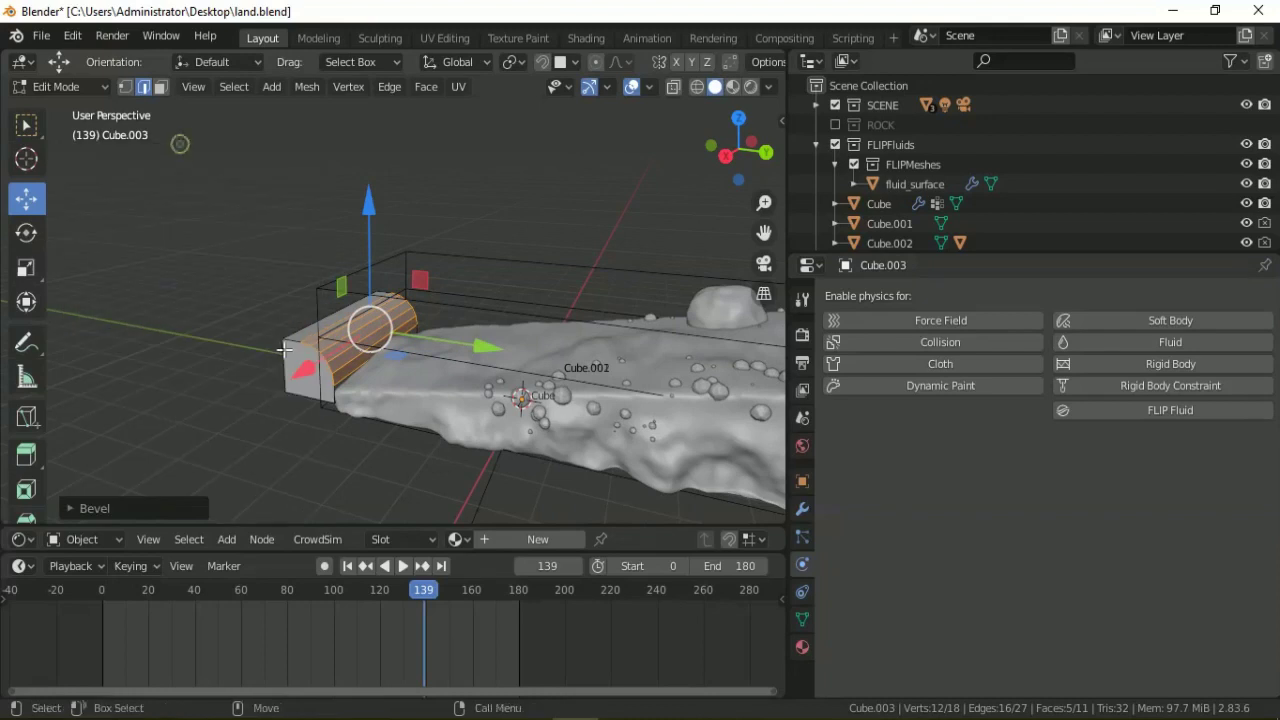
key(Tab)
key(shift+space)
key(s)
key(KP_5)
- Set Cube.003's origin to its geometry and move it lower at the terrain's end
key(KP_3)
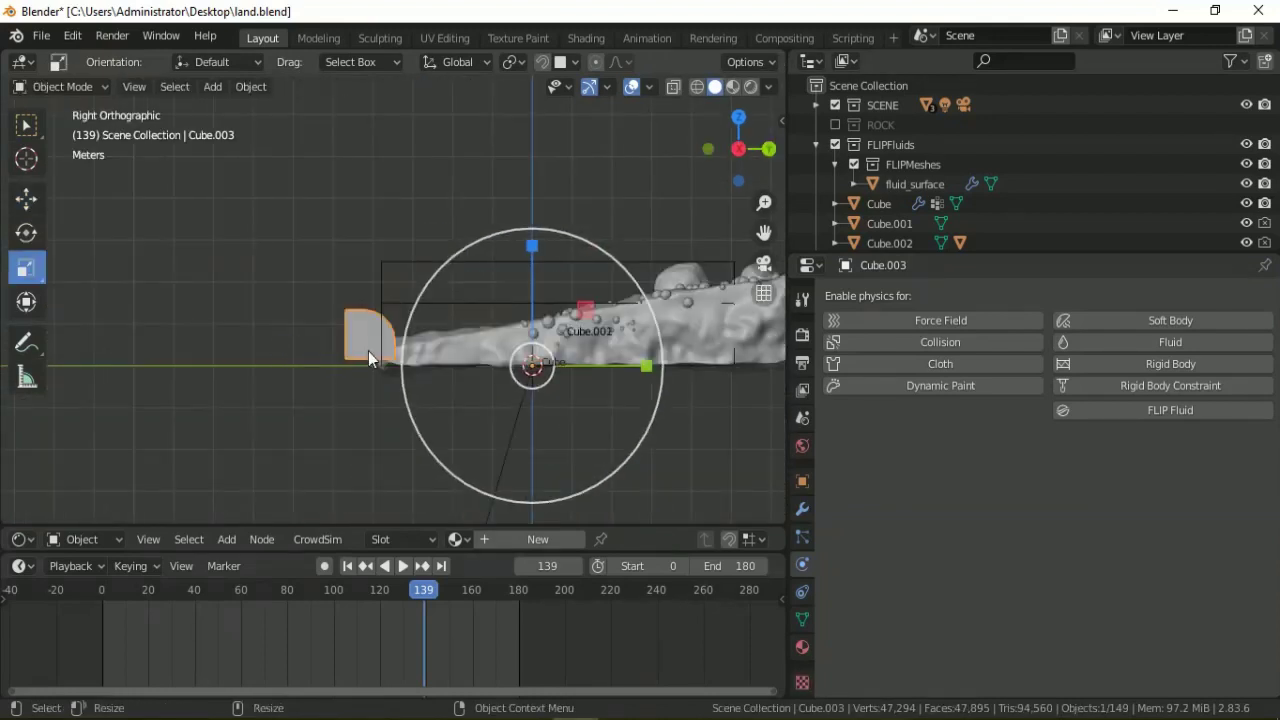
click(350, 335)
right_click(350, 335)
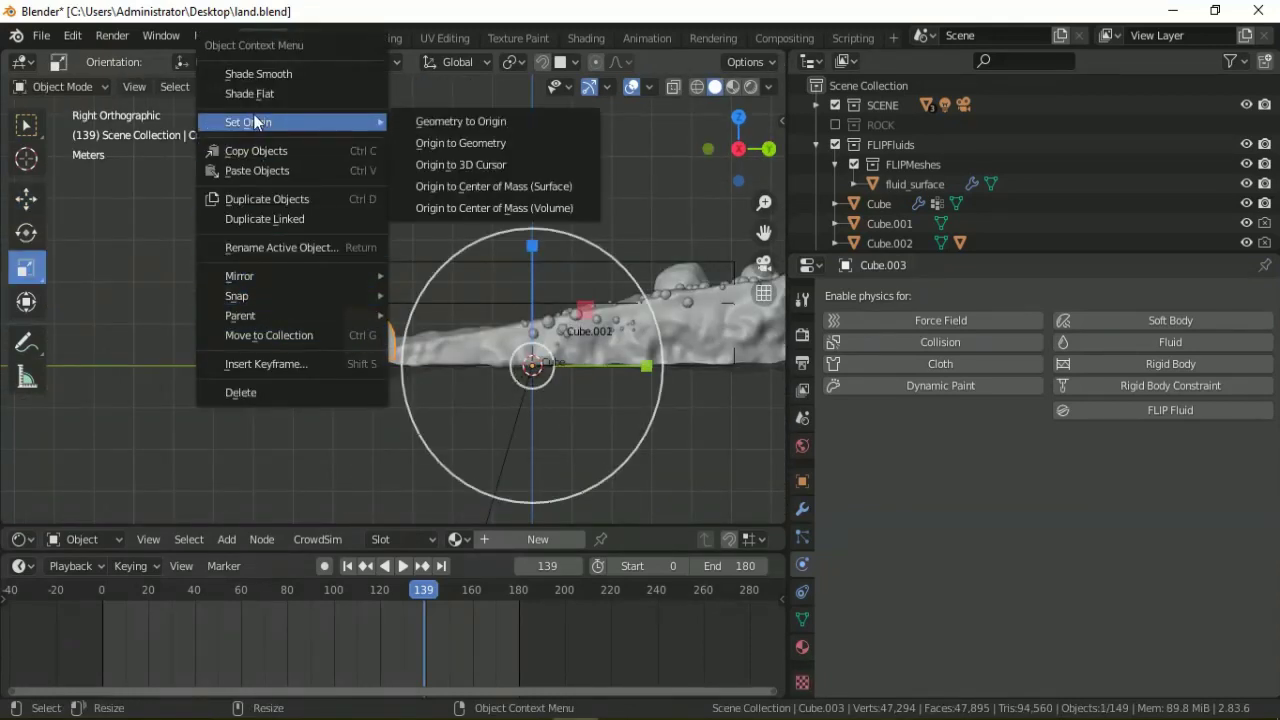
click(430, 143)
click(26, 198)
scroll(223, 280, up, 1)
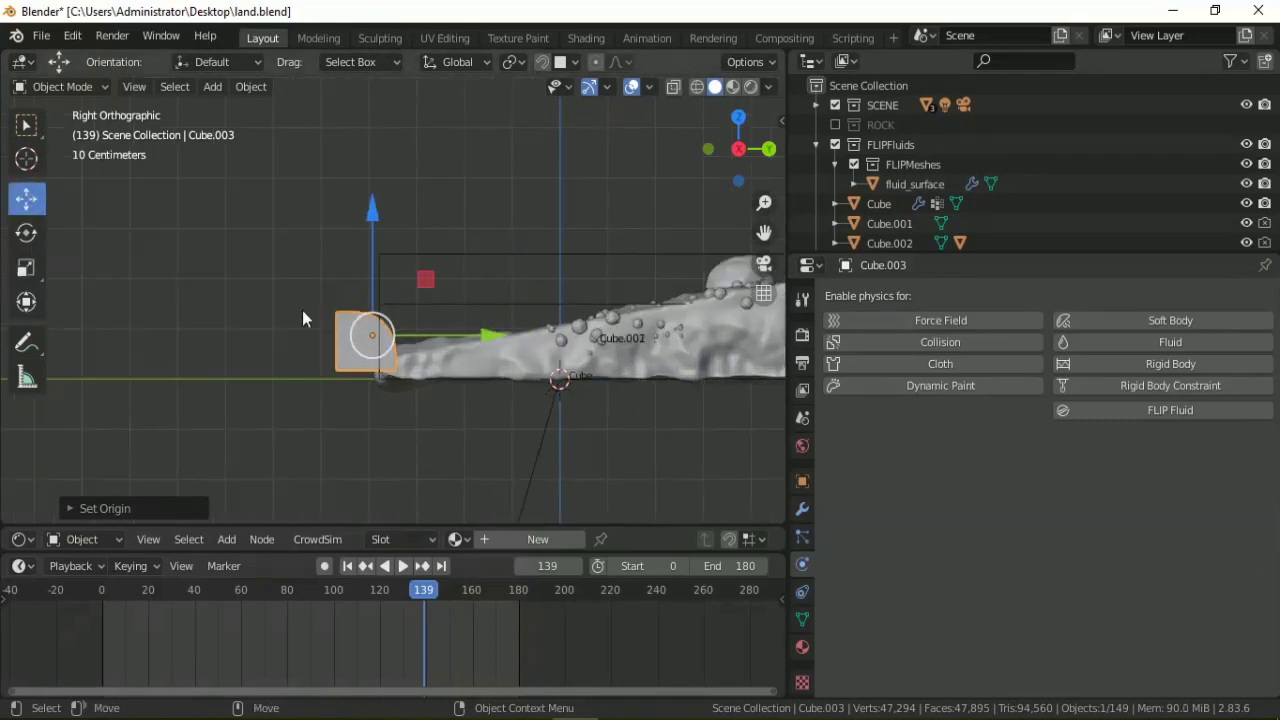
drag(370, 210, 372, 214)
drag(490, 335, 534, 346)
drag(415, 202, 443, 222)
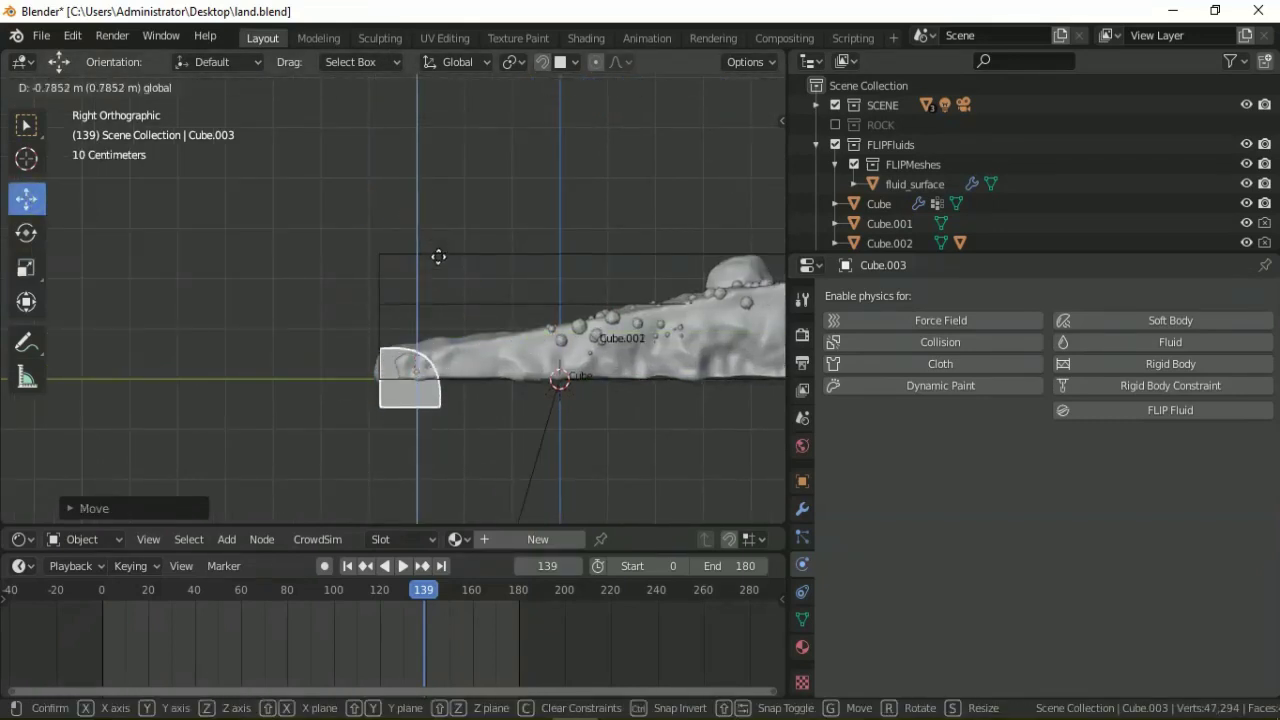
click(445, 220)
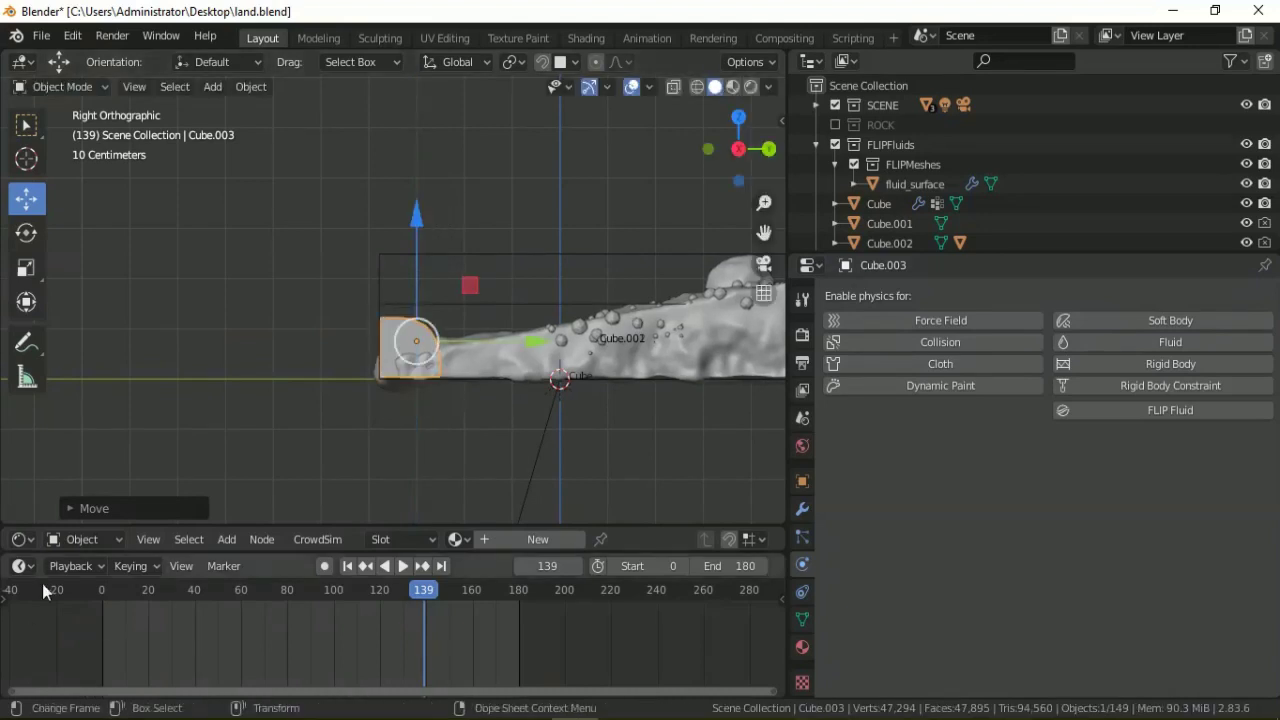
- At frame 0, make Cube.003 an Obstacle with Whitewater Influence 0.97 and key LocRotScale
key(shift+Left)
click(1156, 410)
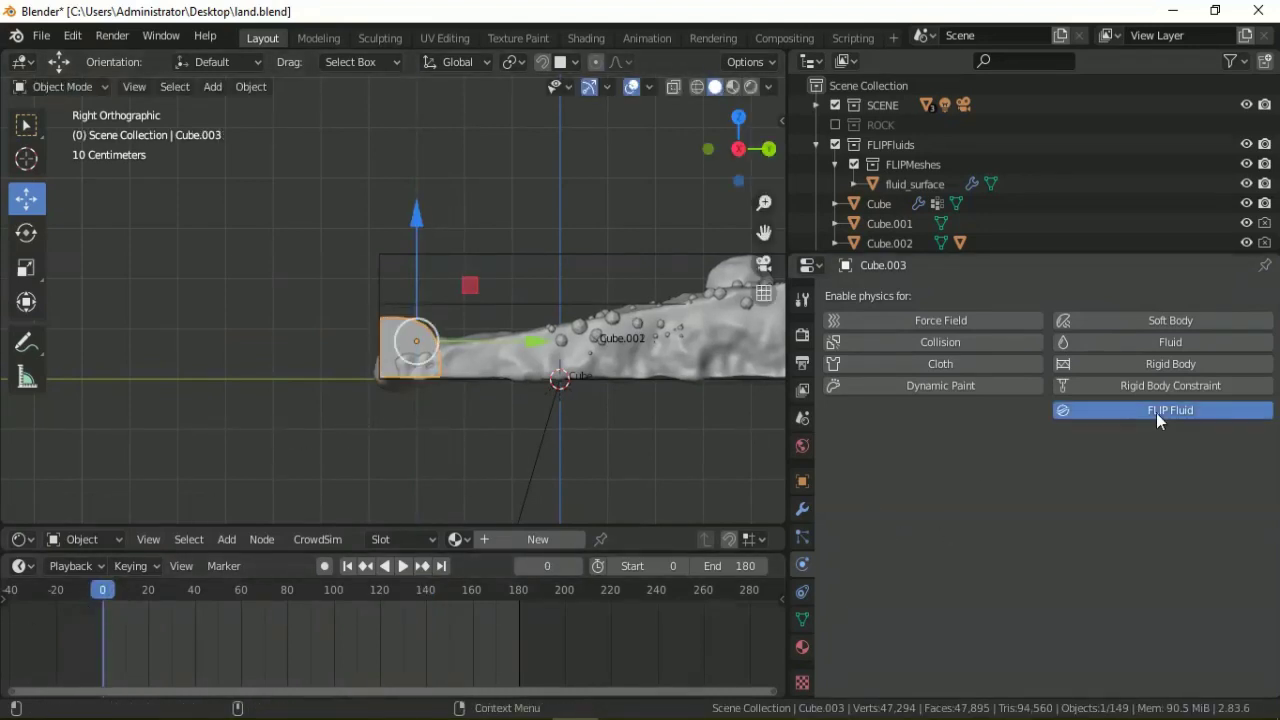
click(1068, 469)
click(950, 545)
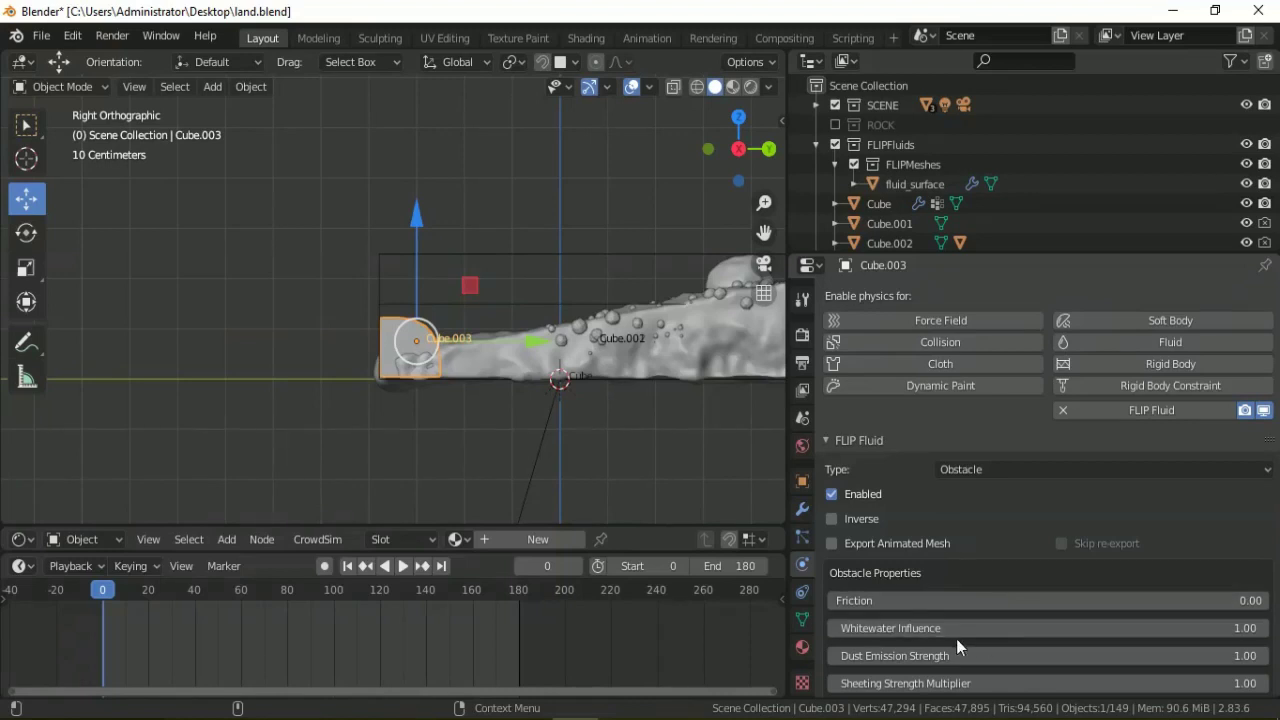
mouse_move(921, 625)
mouse_down()
mouse_move(945, 627)
mouse_move(917, 627)
mouse_up()
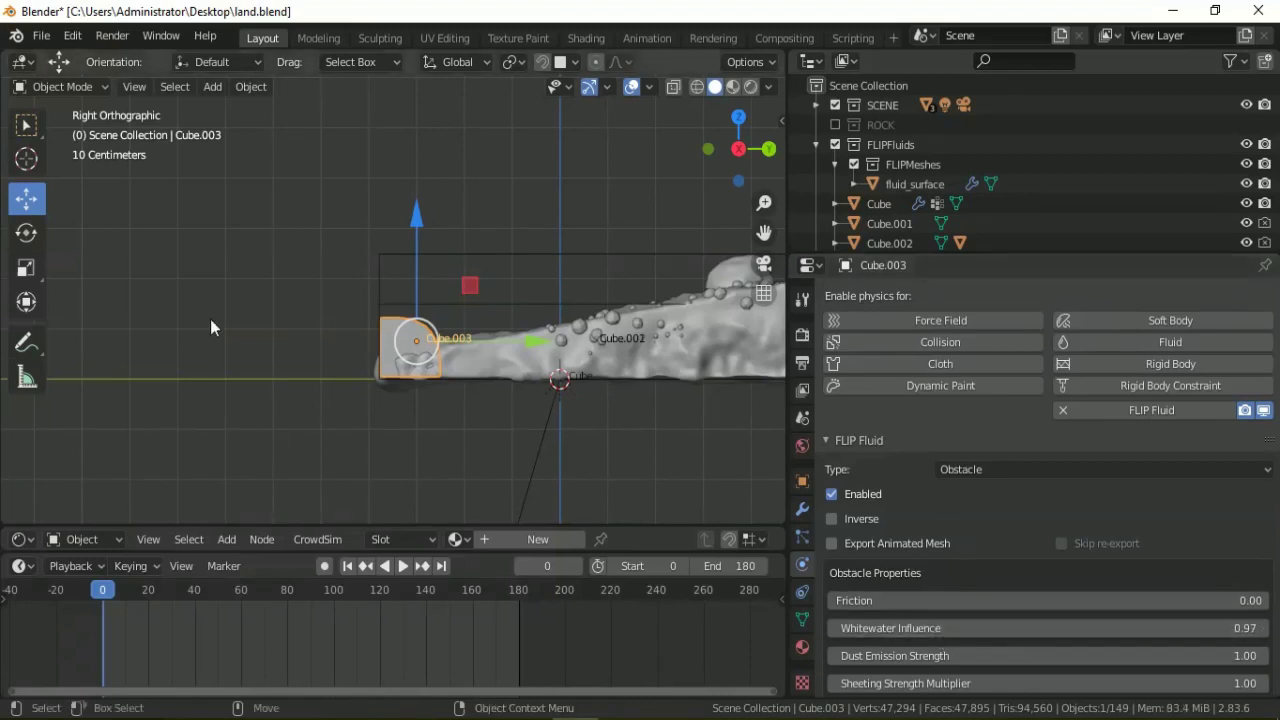
click(128, 566)
click(198, 396)
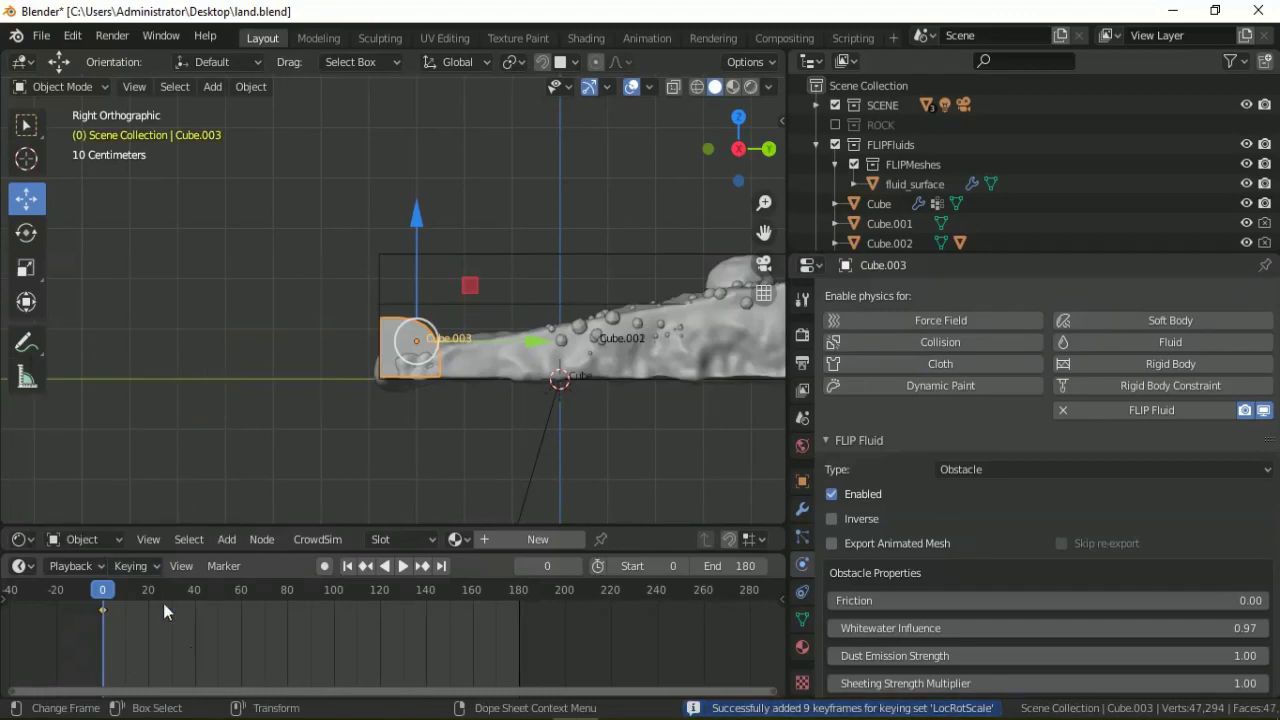
- Turn on auto keying and keyframe Cube.003 lowered along Z
click(325, 566)
drag(412, 222, 411, 270)
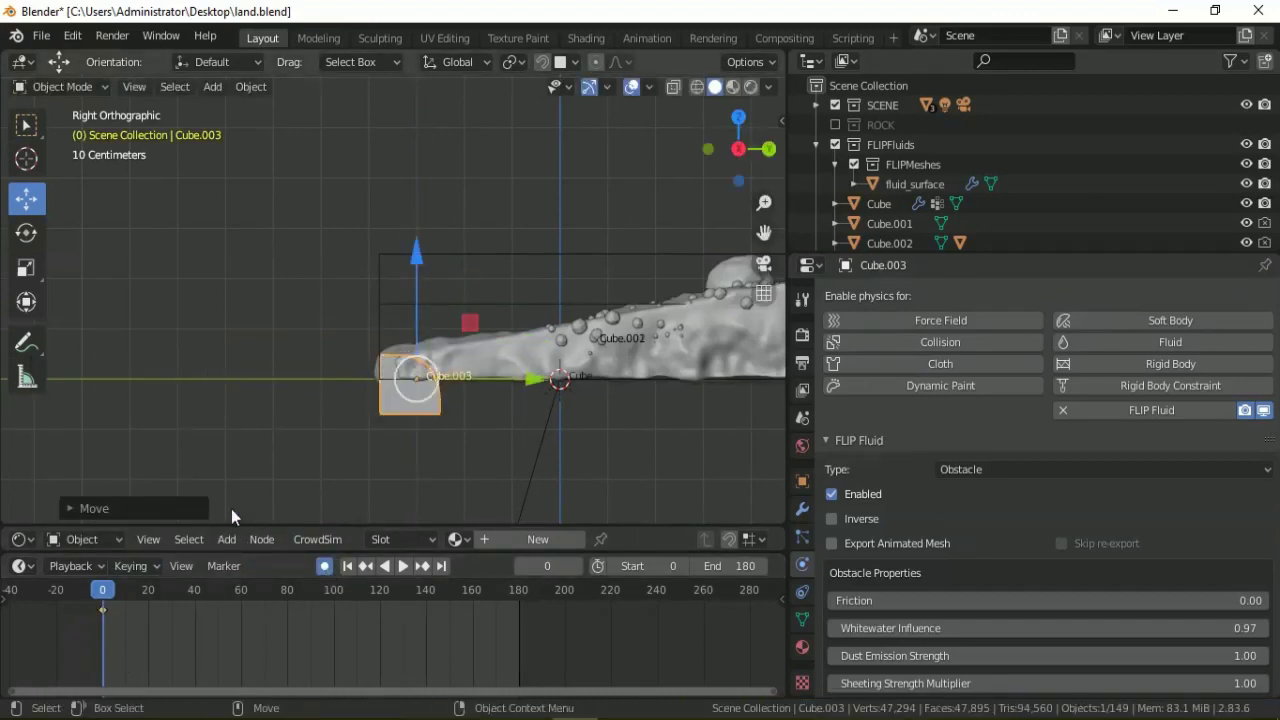
key(space)
key(i)
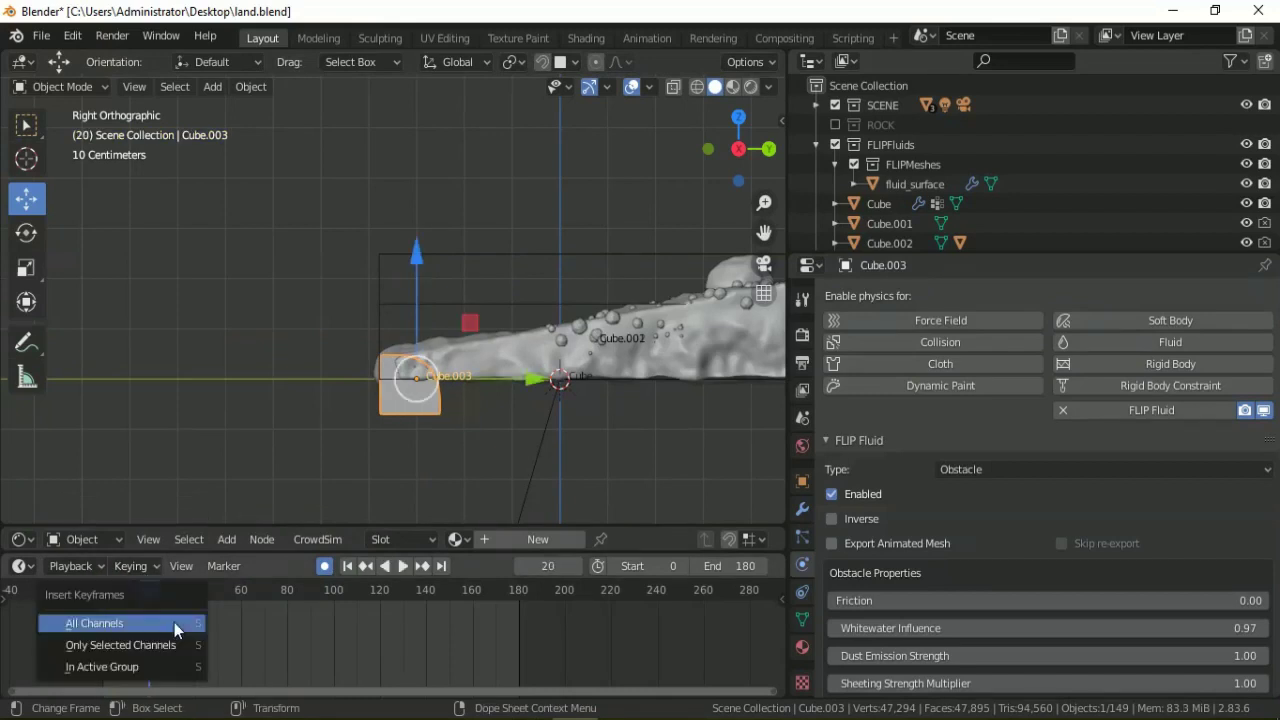
click(177, 623)
drag(165, 590, 128, 600)
key(space)
- Keyframe Cube.003 raised along Z at frame 10 and check the lift-and-return motion
drag(425, 252, 432, 219)
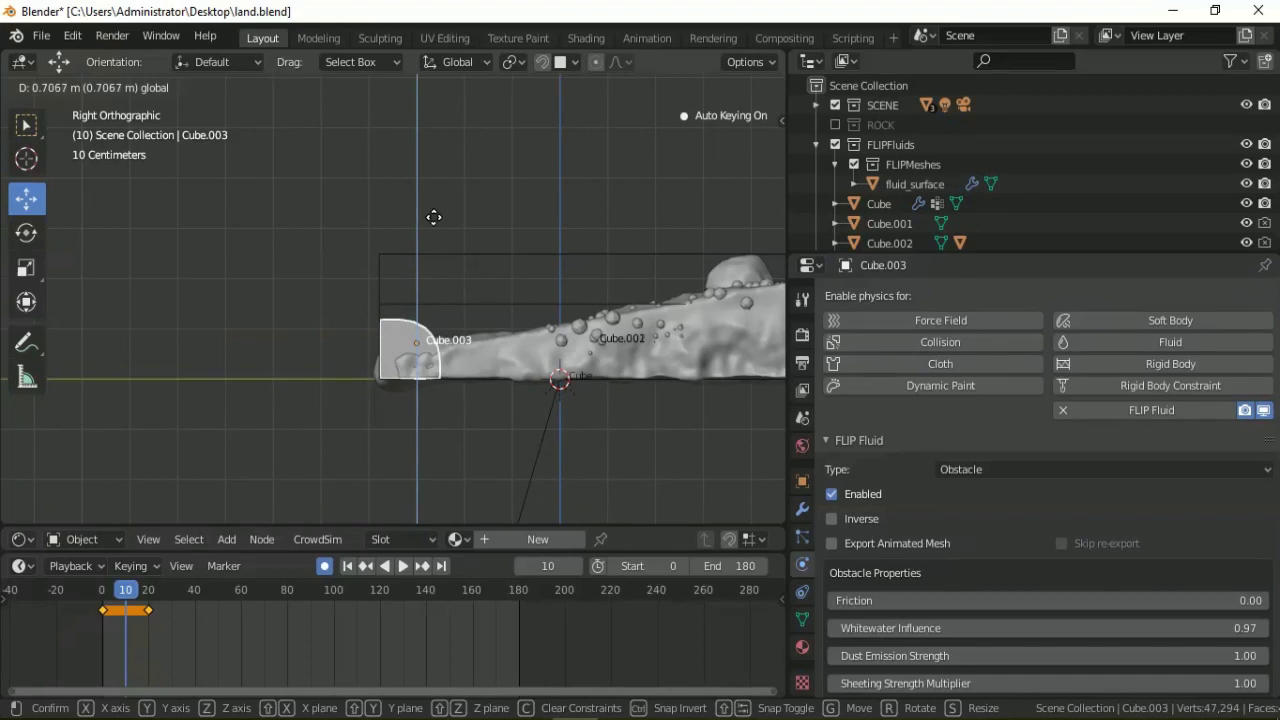
click(433, 217)
key(i)
click(278, 514)
key(space)
key(space)
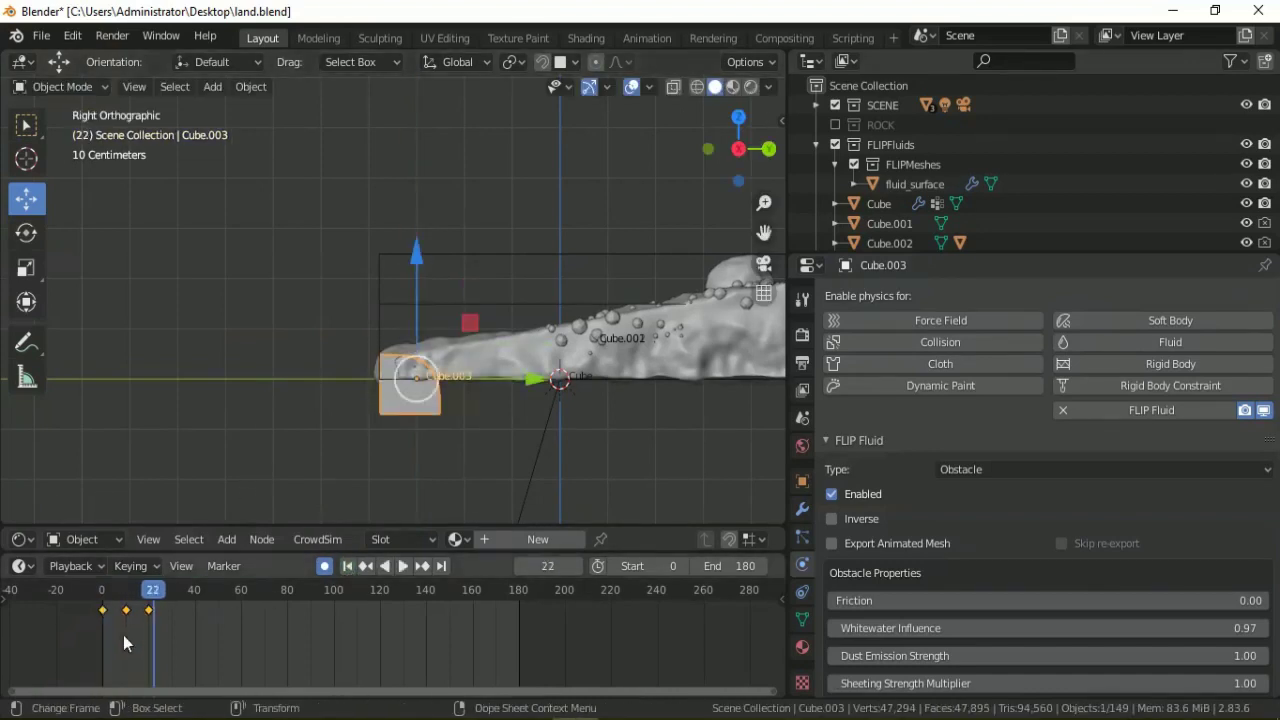
drag(148, 590, 102, 590)
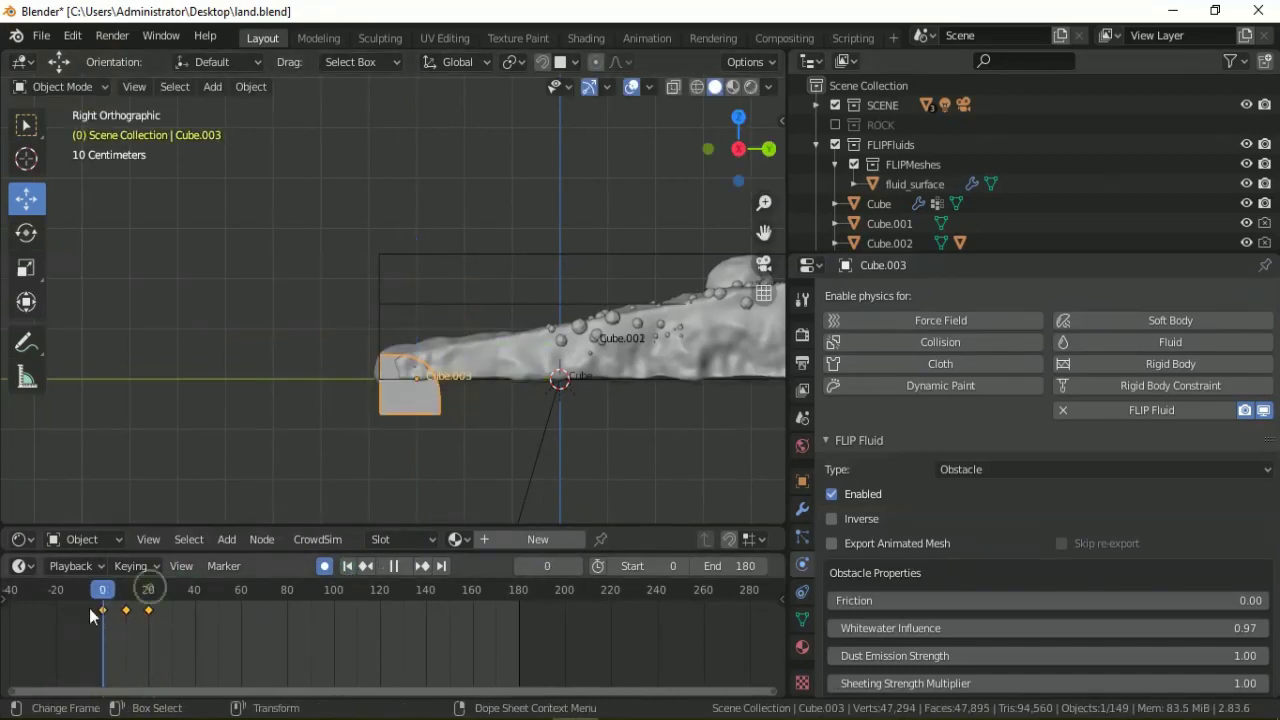
- Tighten Cube.003's keyframe spacing and duplicate the bobbing group later on the timeline
key(s)
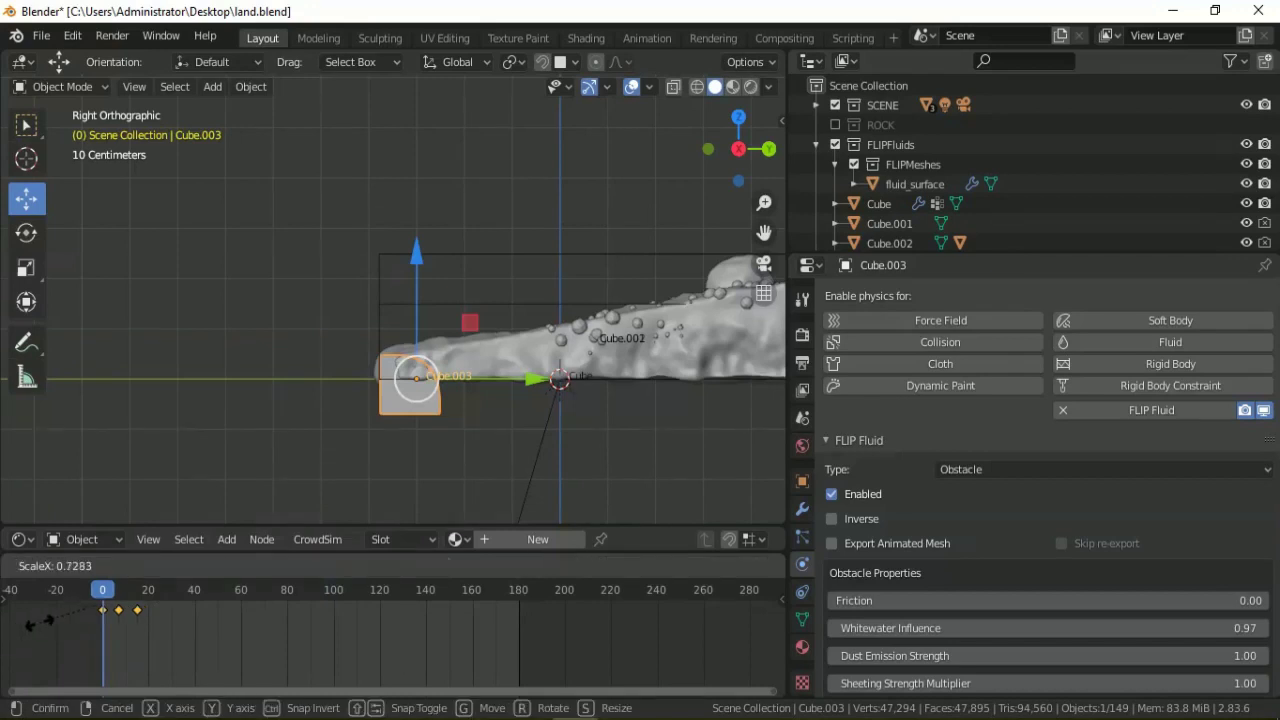
click(39, 622)
right_click(141, 607)
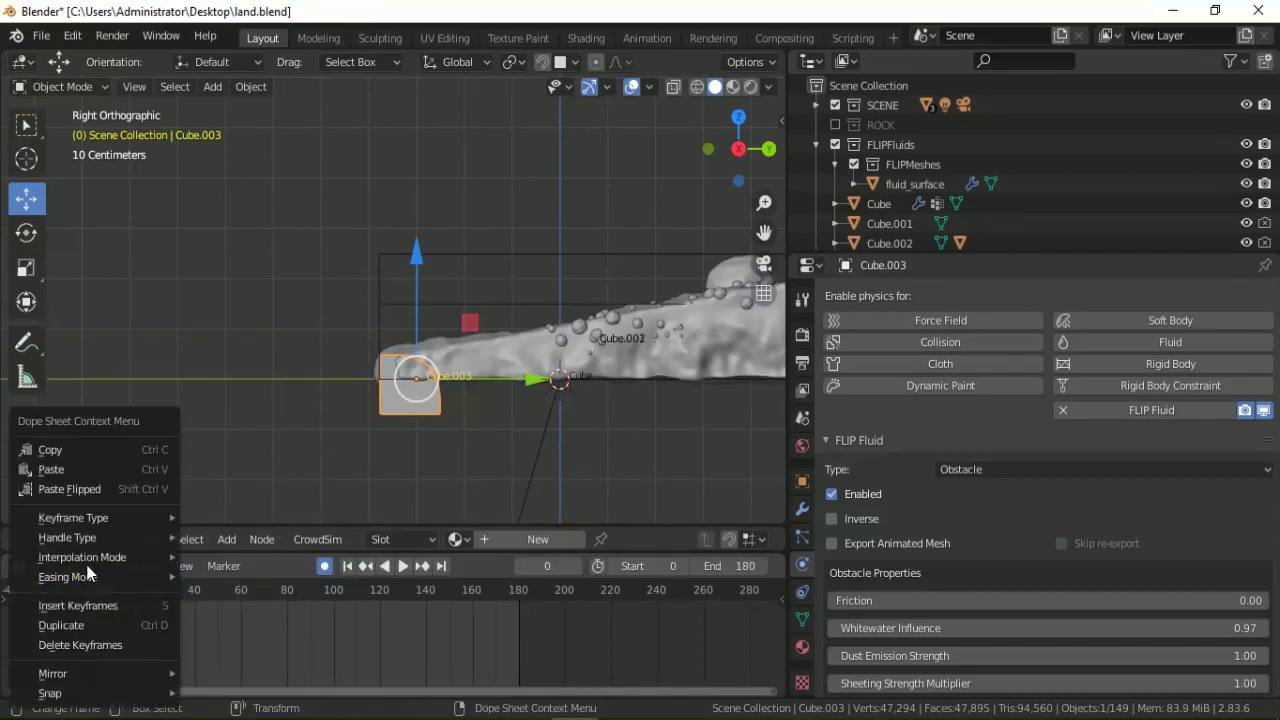
click(74, 631)
click(187, 639)
- Duplicate the bobbing keyframe groups repeatedly along the timeline up to about frame 180
right_click(212, 607)
click(212, 607)
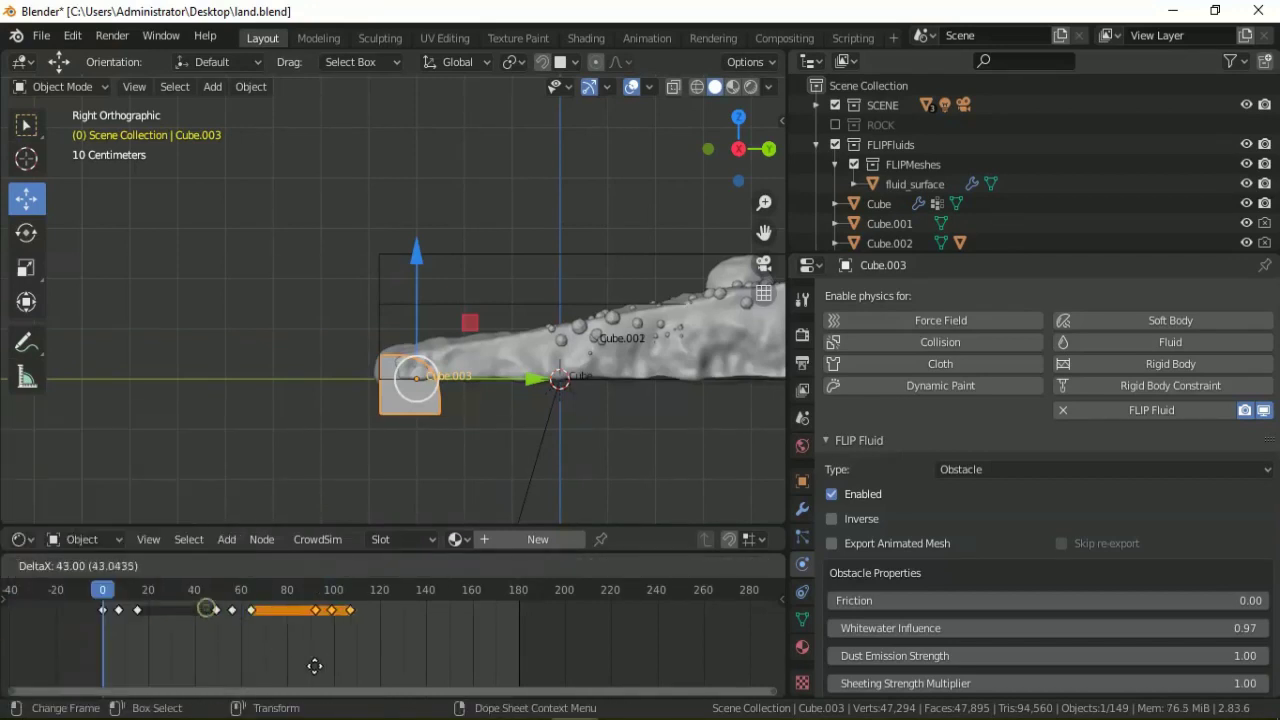
click(326, 620)
right_click(326, 620)
click(326, 606)
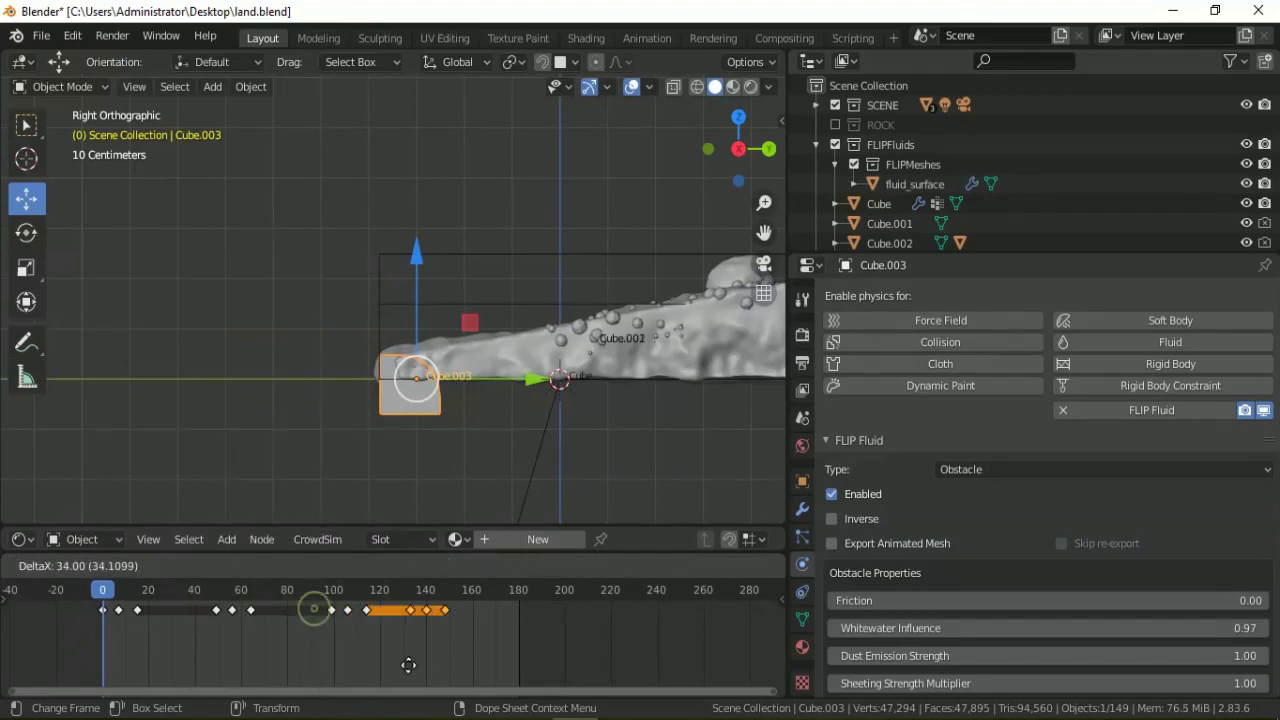
click(441, 666)
right_click(457, 611)
click(457, 608)
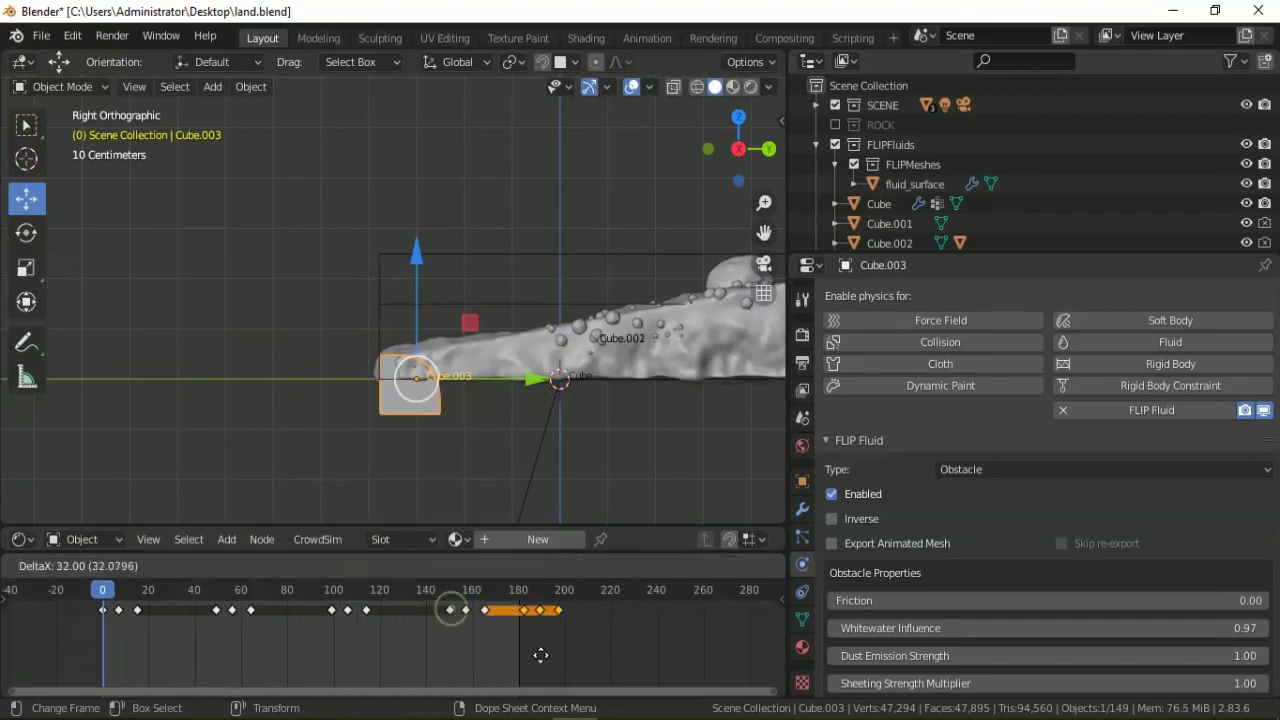
click(565, 656)
- Play back and shift the later keyframe groups earlier to even out the spacing
click(400, 656)
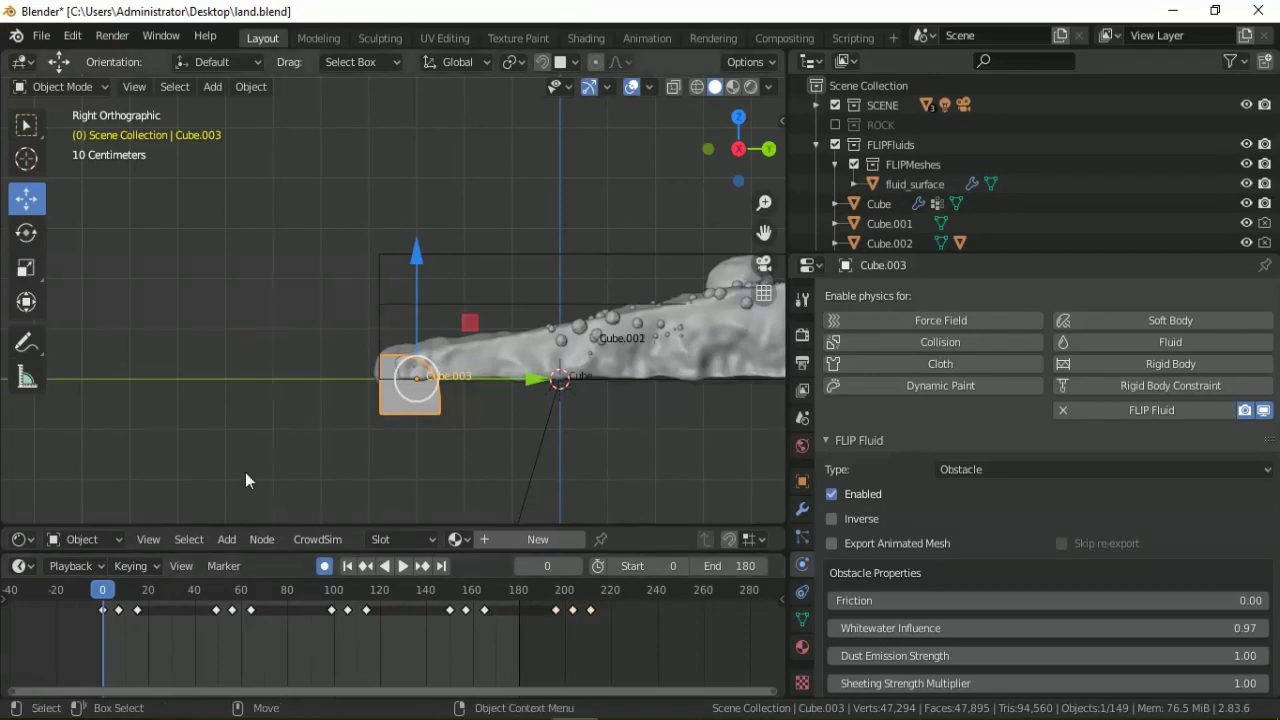
key(space)
key(space)
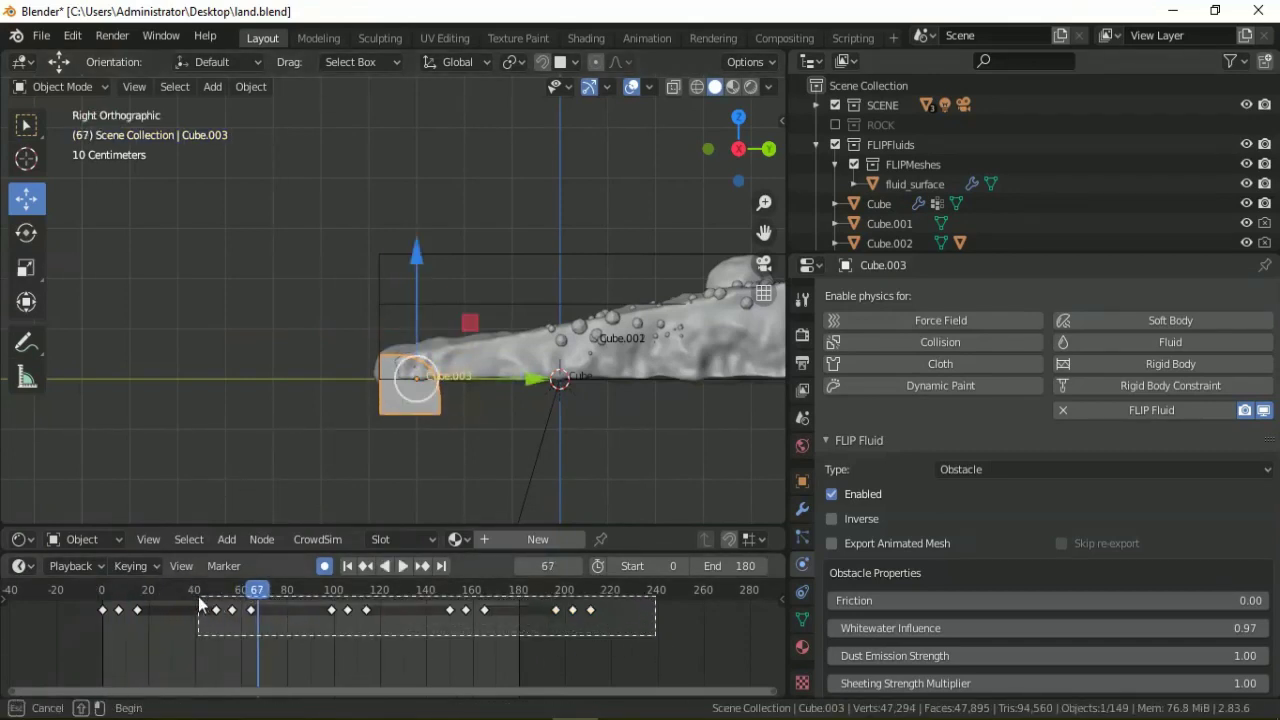
drag(655, 635, 183, 610)
drag(305, 610, 268, 630)
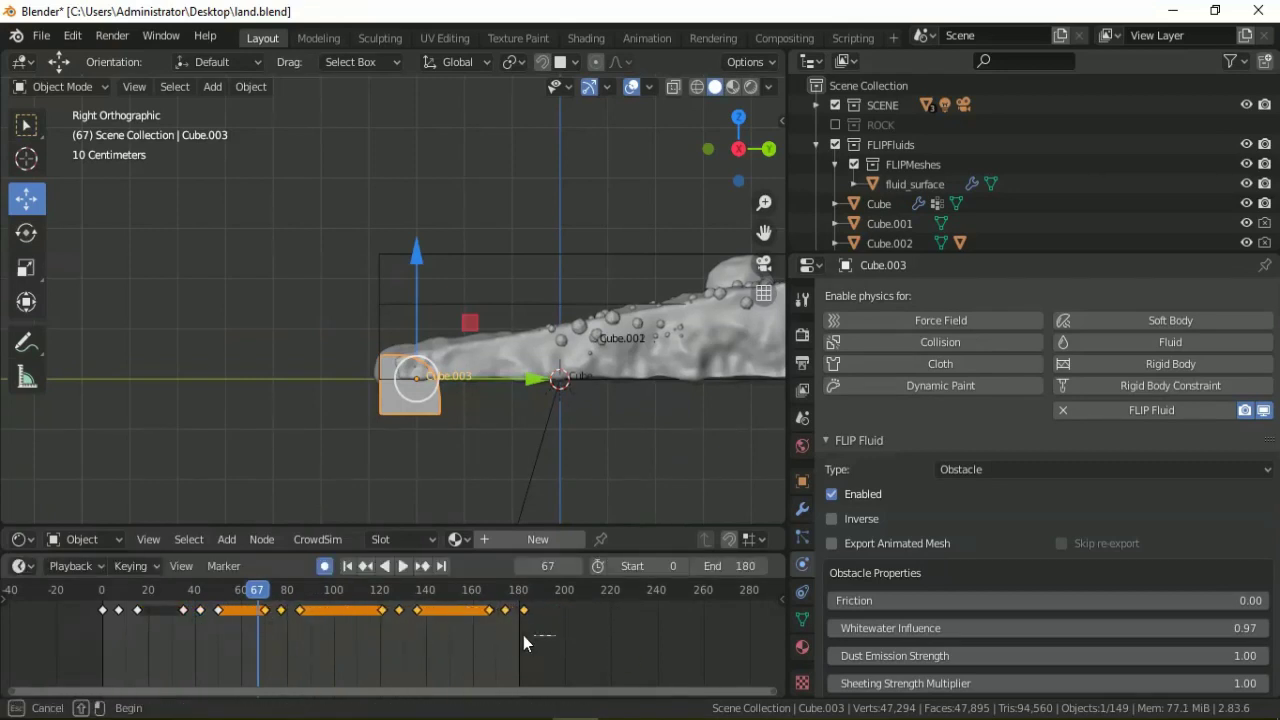
mouse_move(523, 635)
mouse_down()
mouse_move(376, 588)
mouse_move(339, 612)
mouse_up()
mouse_move(528, 636)
mouse_down()
mouse_move(395, 582)
mouse_move(430, 630)
mouse_up()
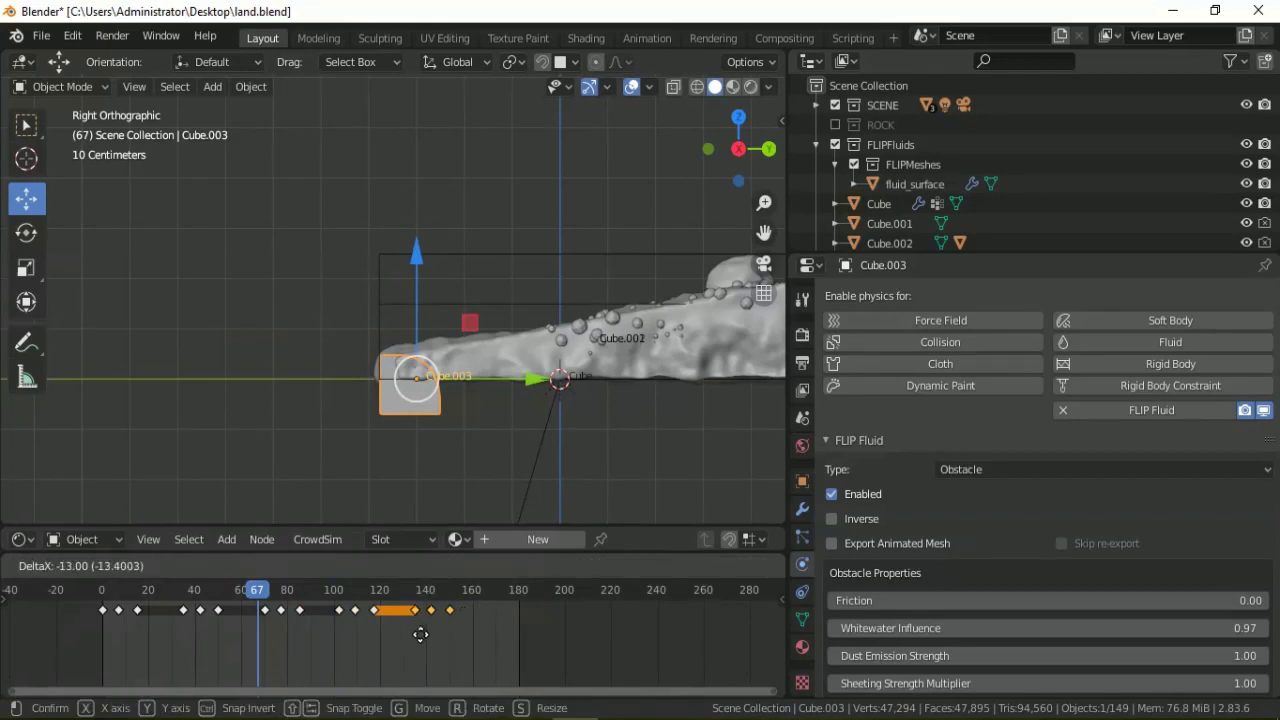
click(427, 630)
mouse_move(530, 652)
mouse_down()
mouse_move(345, 590)
mouse_move(355, 610)
mouse_up()
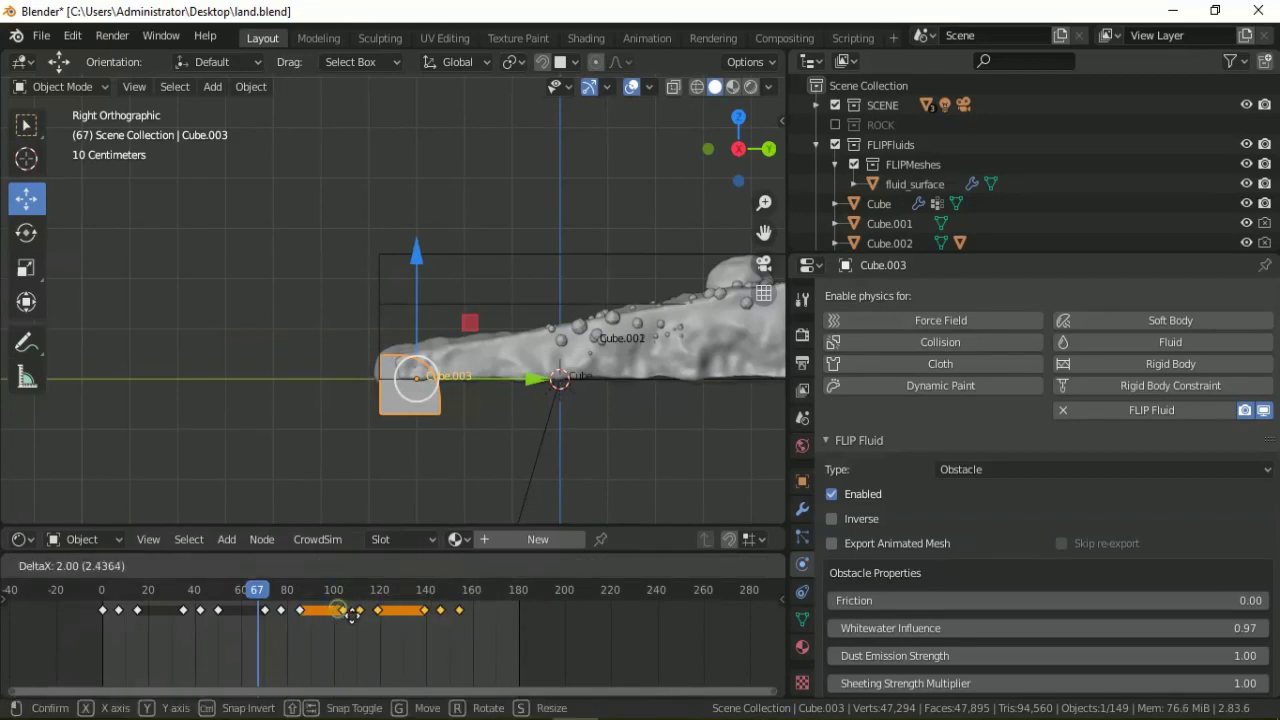
- Check the timing, then duplicate the last three keyframes to near frame 190
key(ctrl+shift+space)
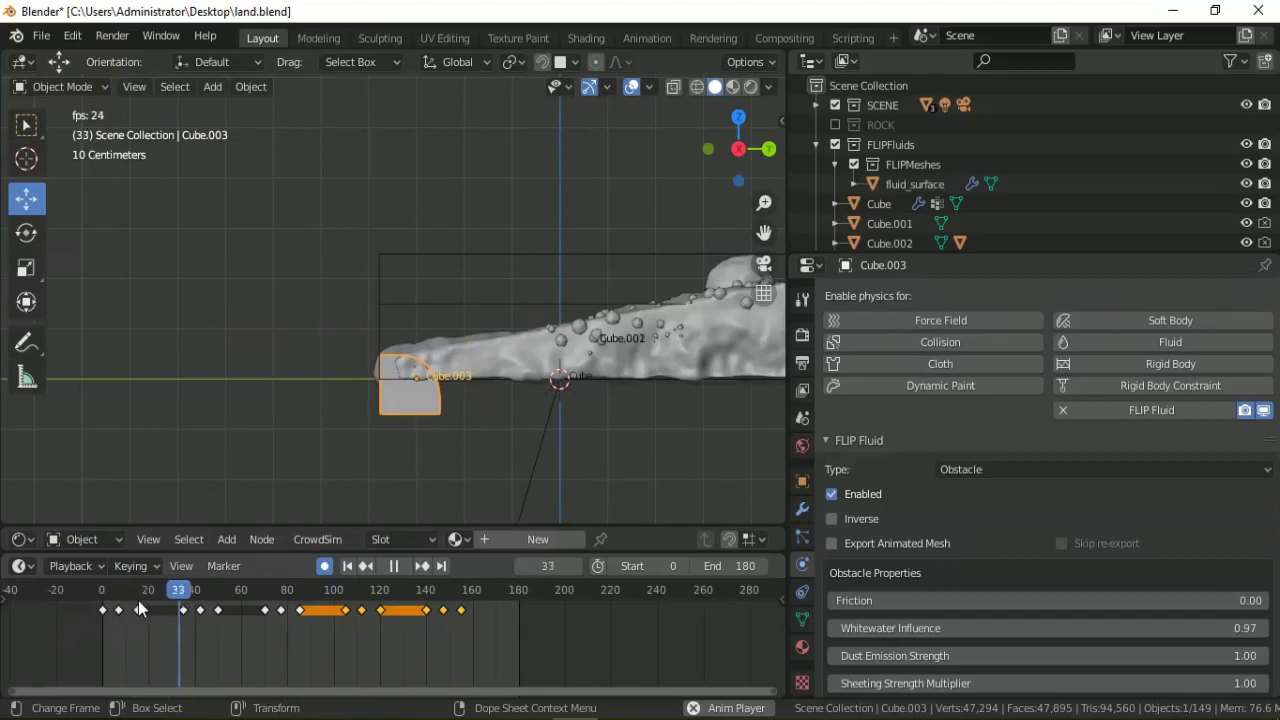
click(393, 566)
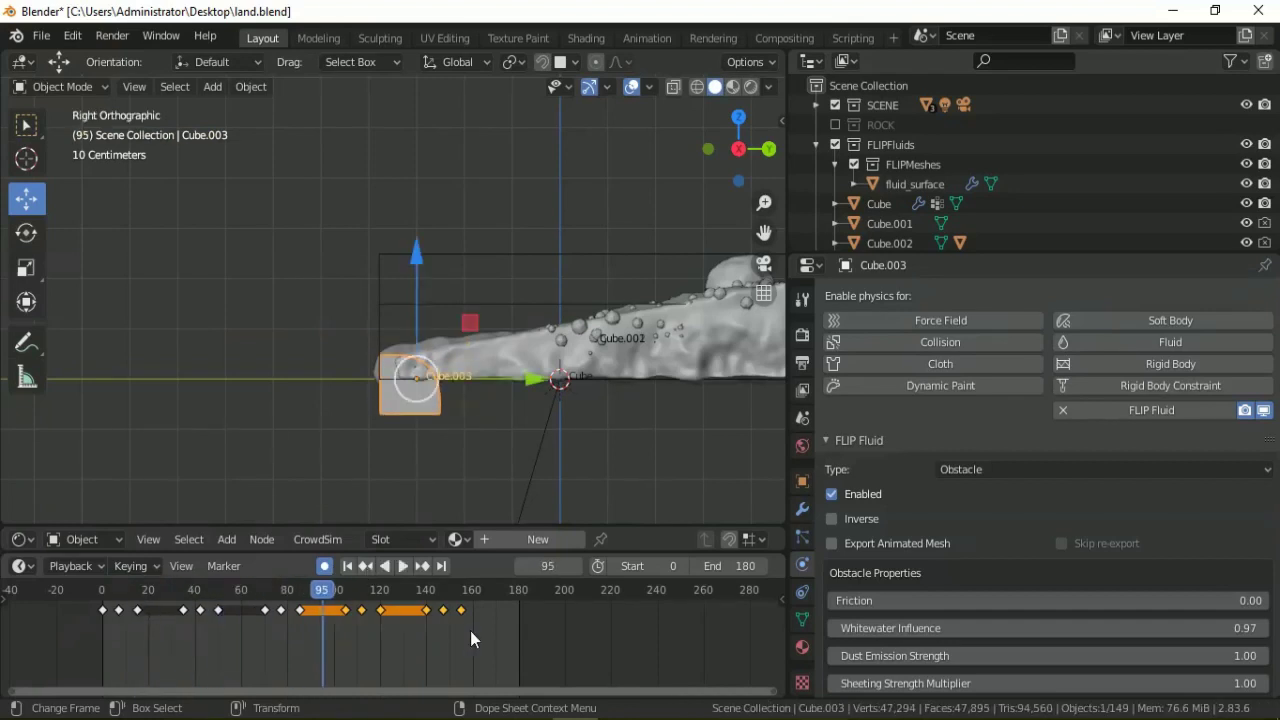
click(470, 632)
drag(497, 632, 410, 600)
right_click(423, 608)
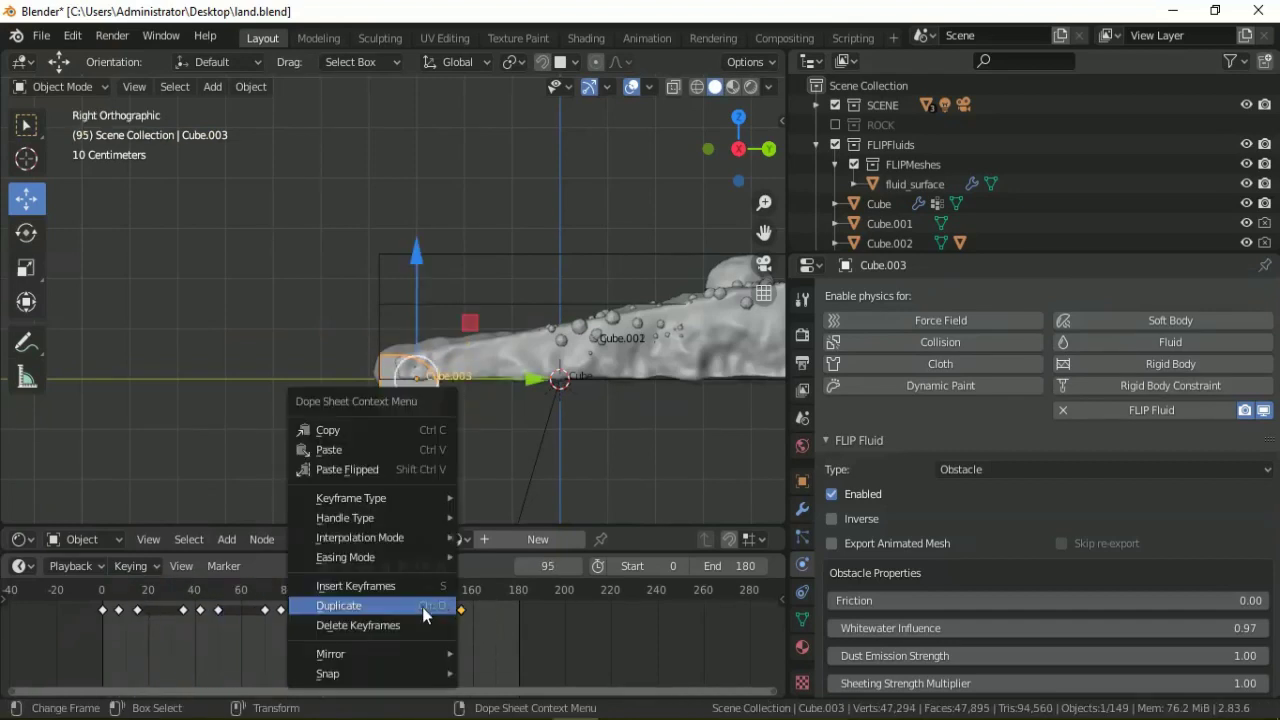
click(423, 608)
click(500, 657)
click(500, 657)
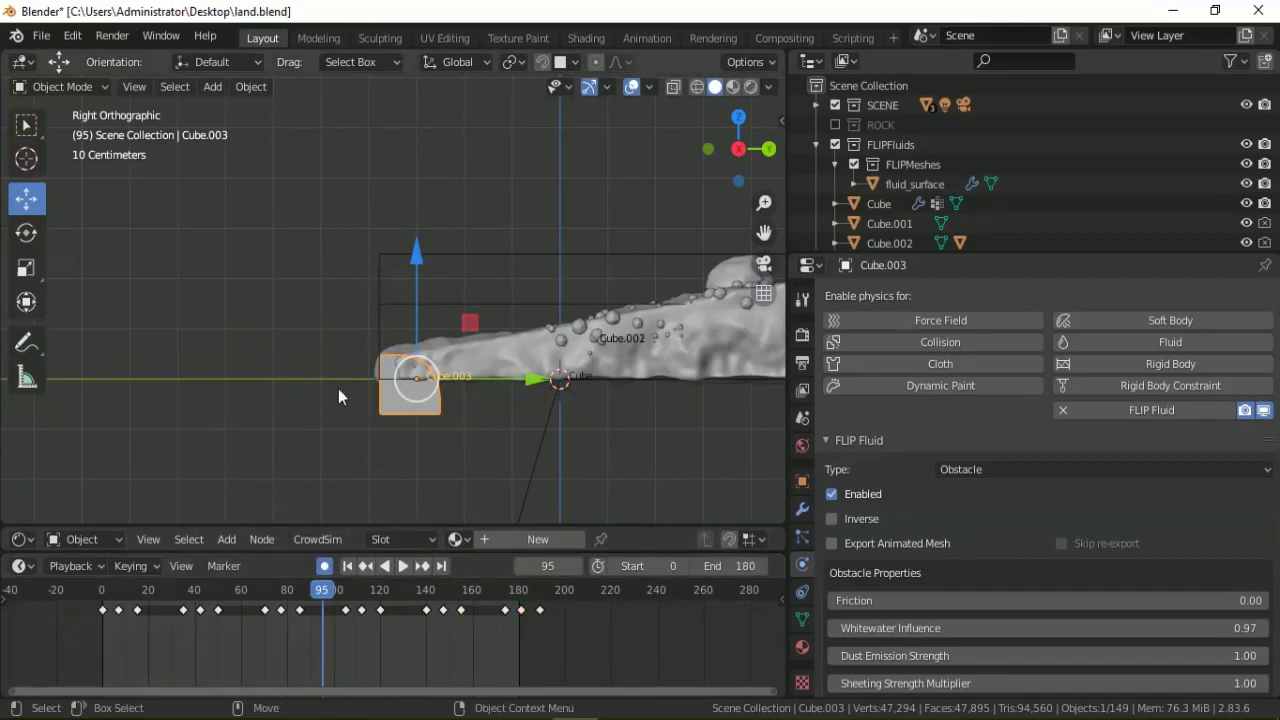
mouse_move(338, 388)
middle_down()
mouse_move(492, 356)
mouse_move(431, 293)
middle_up()
- Select the Cube.002 fluid domain and inspect its mesh in edit mode
click(228, 252)
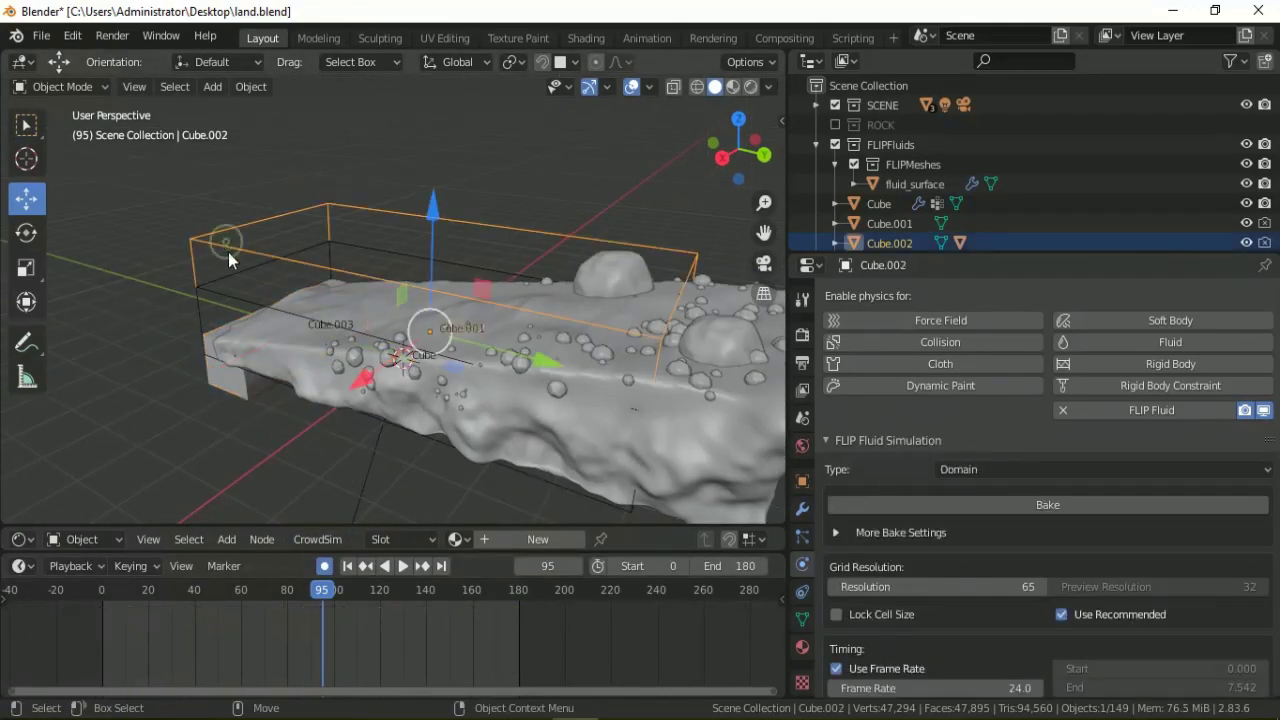
key(Tab)
middle_drag(369, 247, 408, 213)
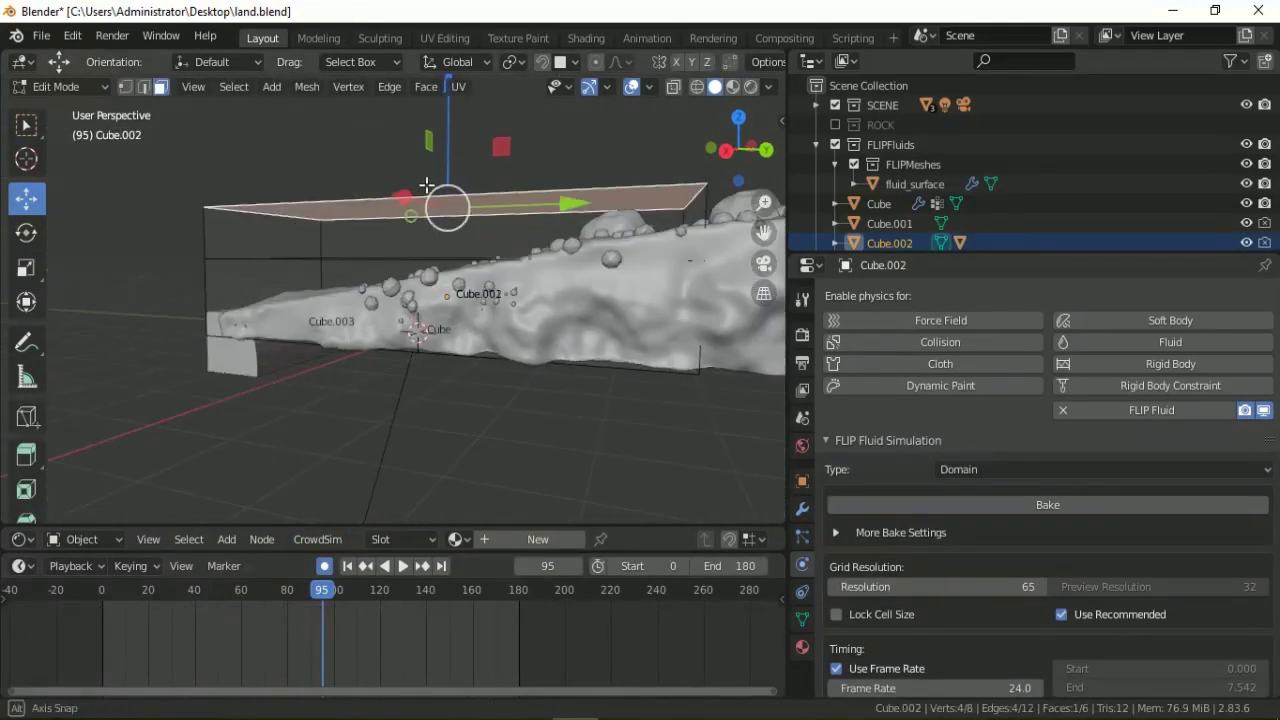
key(Tab)
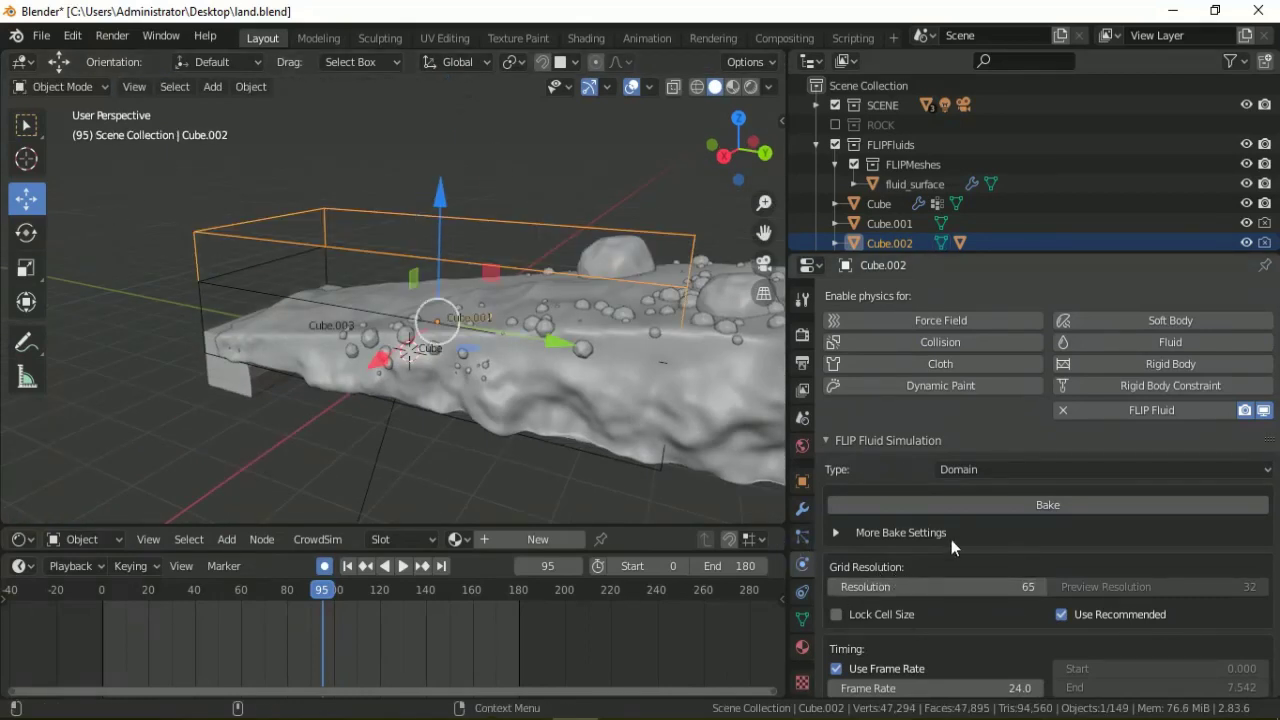
- Set the domain grid resolution to 70 and the frame rate to 10
scroll(951, 539, down, 2)
click(995, 512)
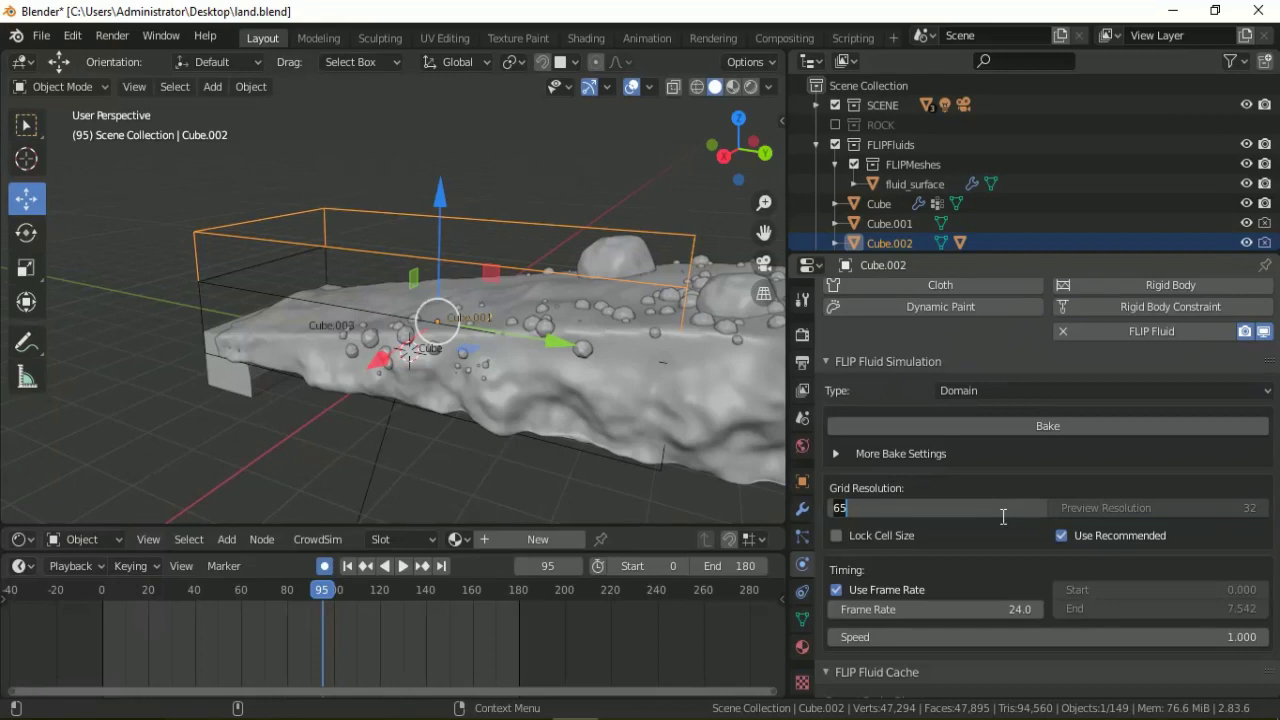
text(70)
key(Return)
scroll(1007, 476, down, 2)
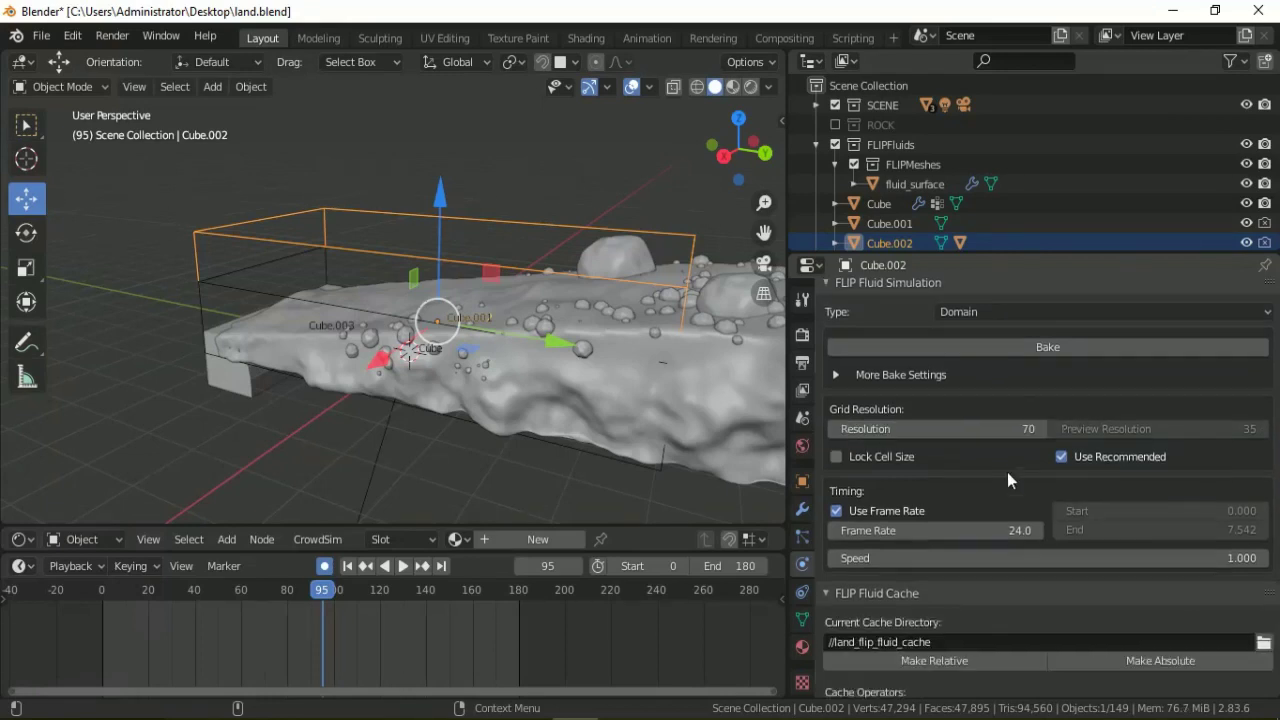
click(997, 530)
text(10)
key(Return)
- Set the domain cache directory to C:\temp\New Folder
scroll(1120, 530, down, 2)
scroll(1025, 468, down, 1)
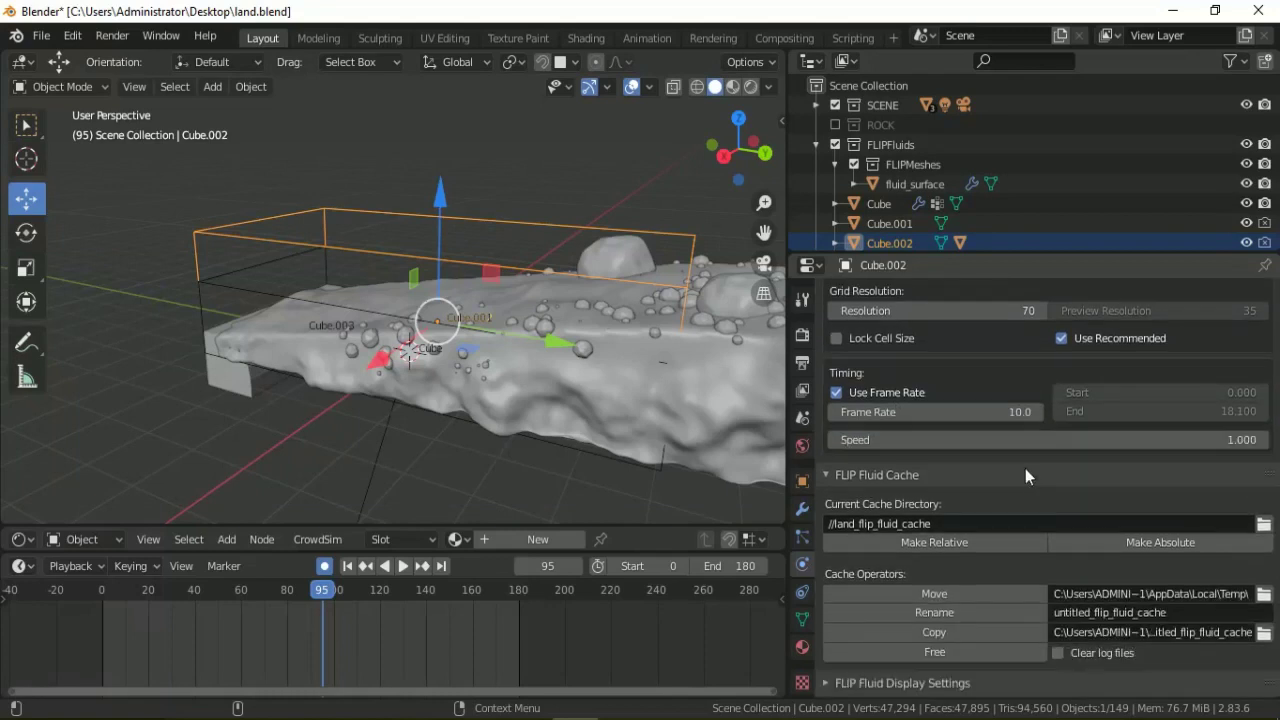
scroll(1025, 468, down, 1)
click(1264, 485)
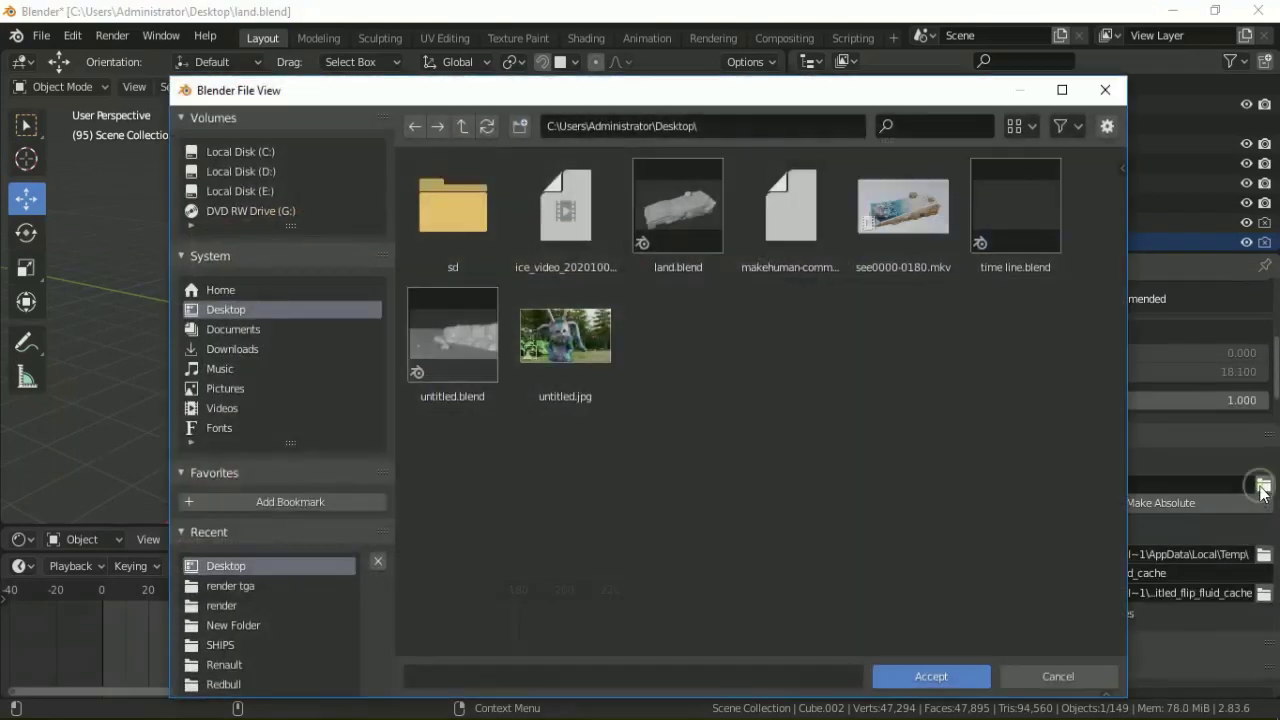
click(230, 151)
double_click(677, 238)
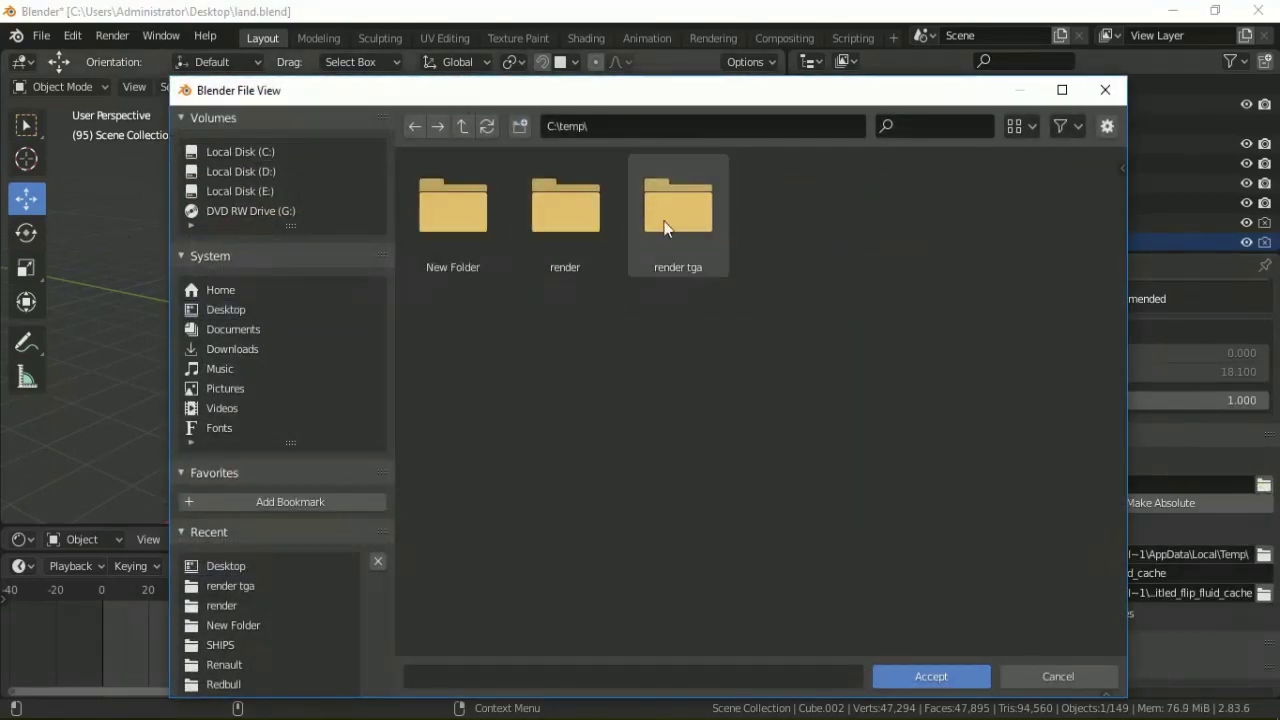
double_click(464, 215)
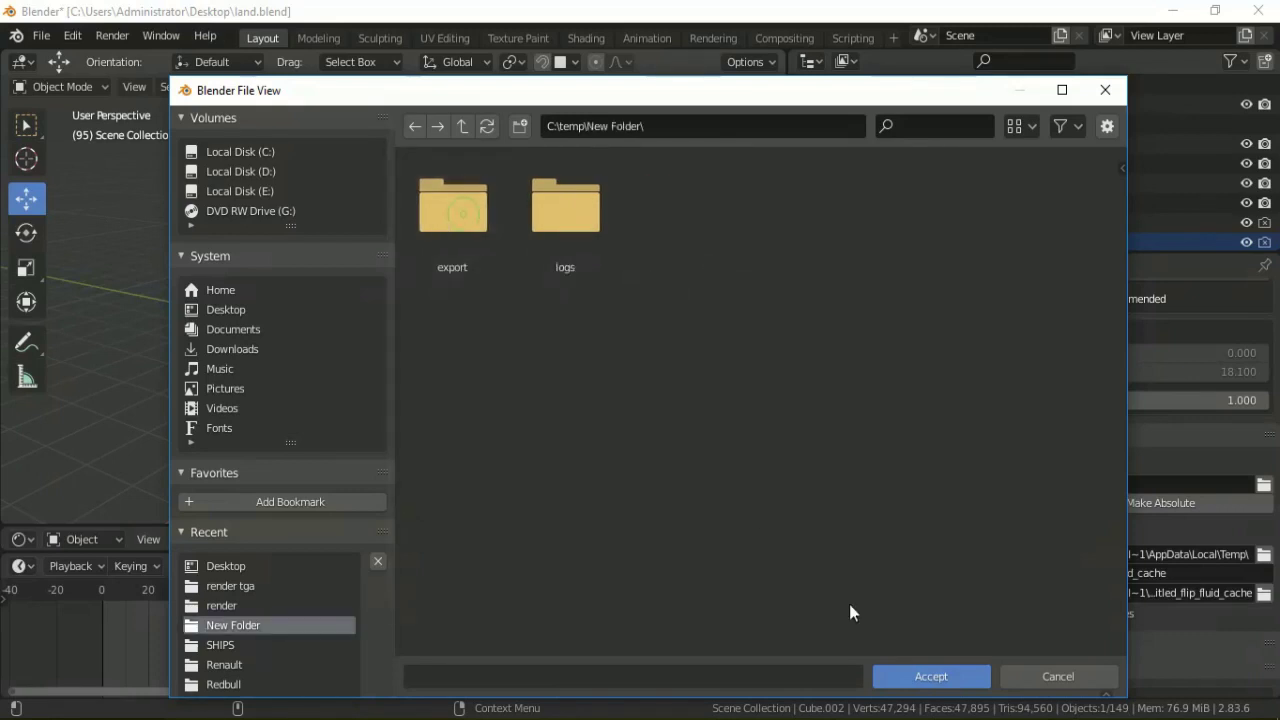
click(905, 676)
- Raise the fluid surface subdivisions to 1
scroll(1095, 505, down, 3)
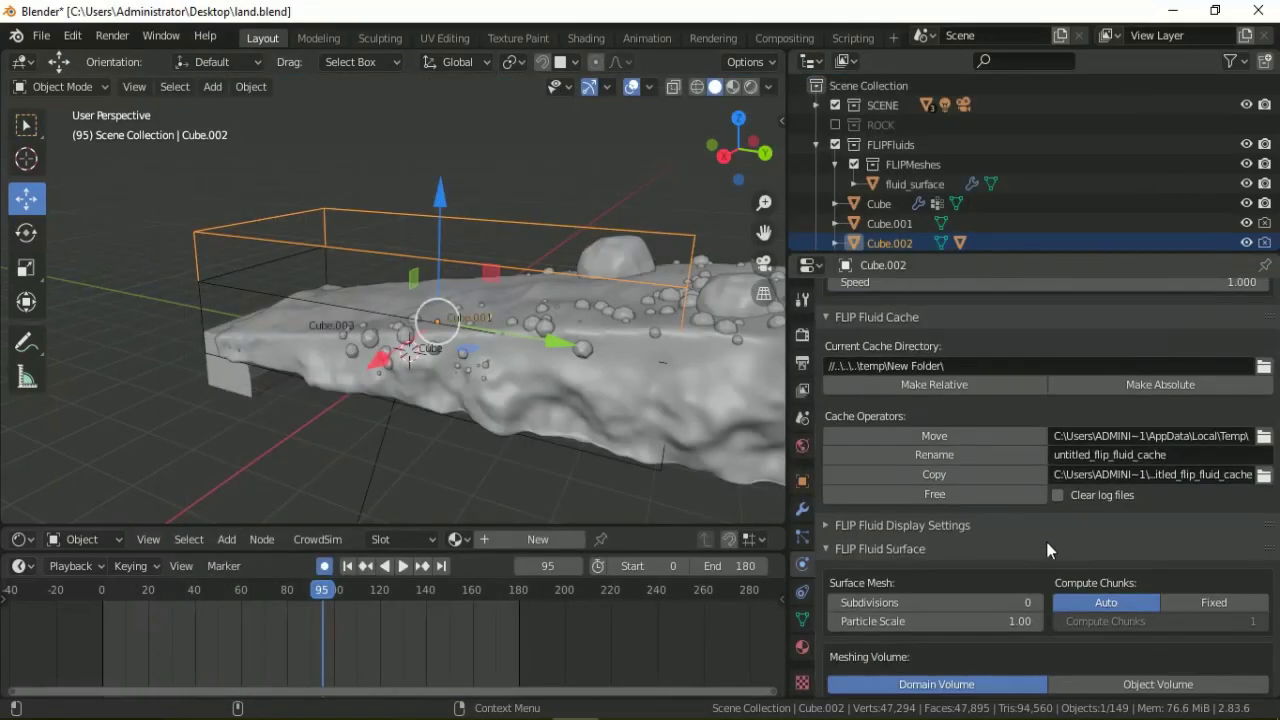
scroll(1010, 489, down, 3)
drag(1010, 489, 1030, 489)
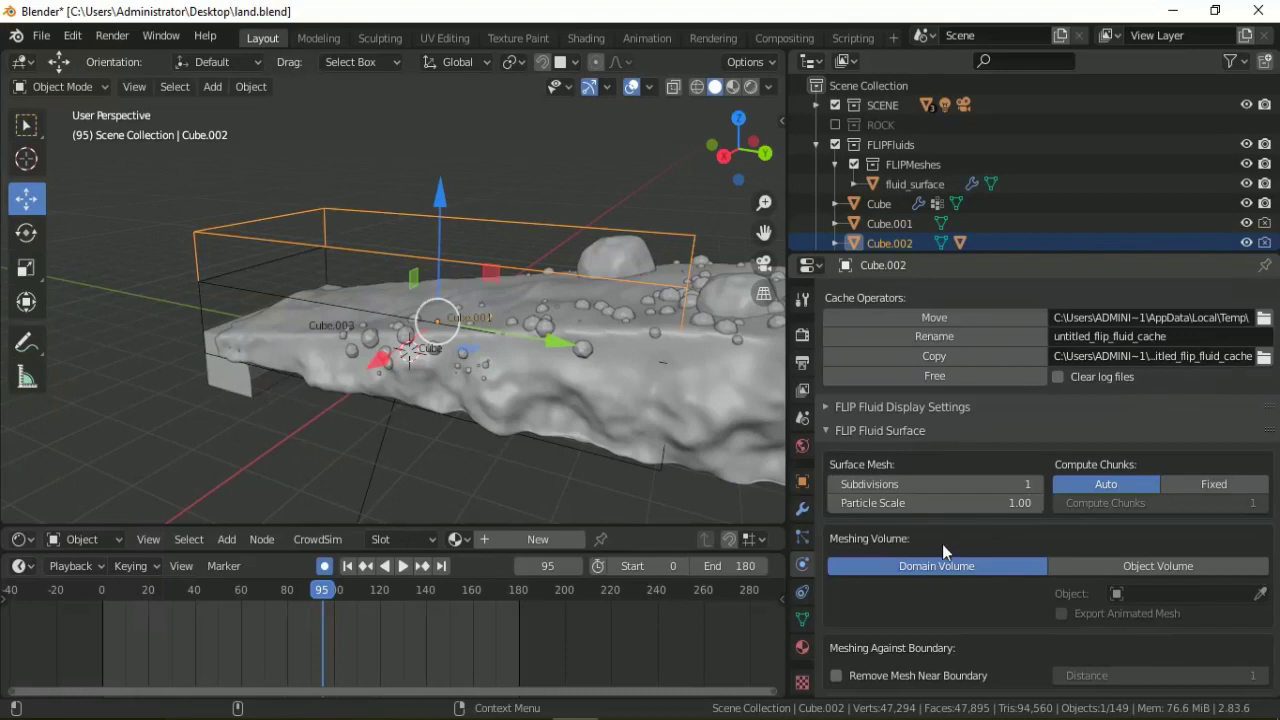
scroll(942, 544, down, 3)
scroll(944, 541, down, 2)
scroll(940, 524, down, 2)
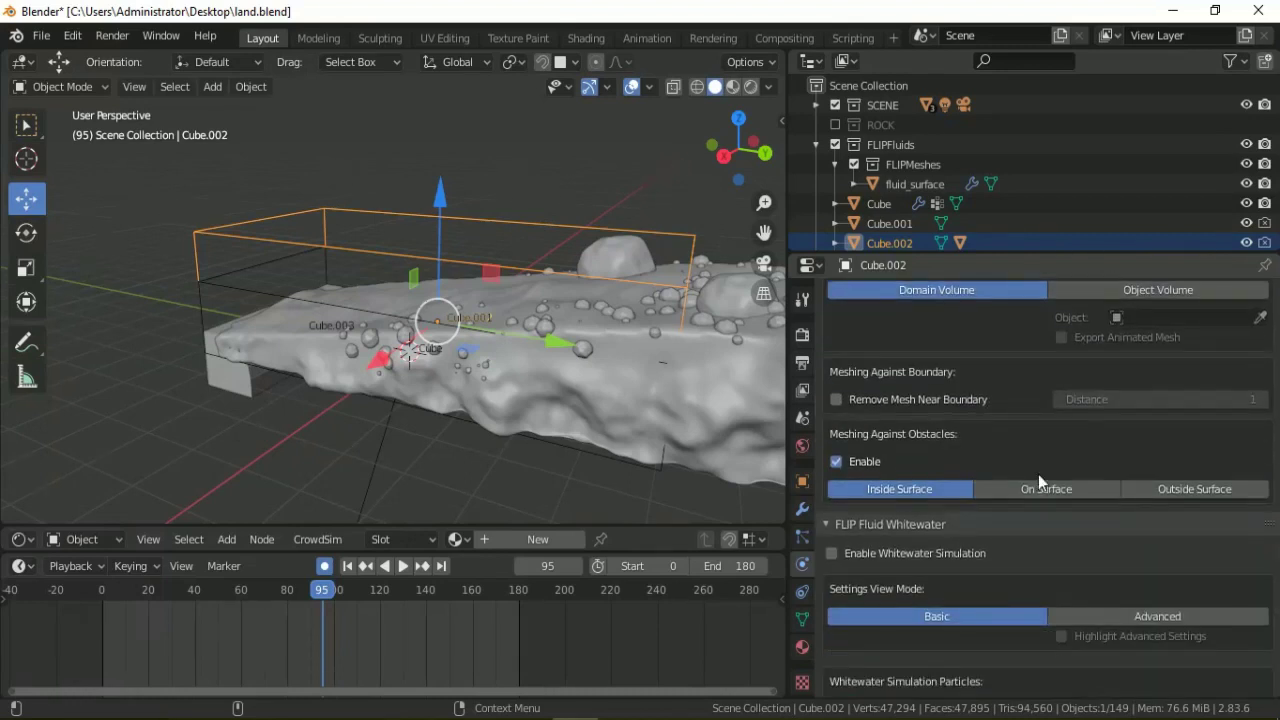
scroll(1000, 440, up, 10)
scroll(930, 450, down, 3)
click(828, 432)
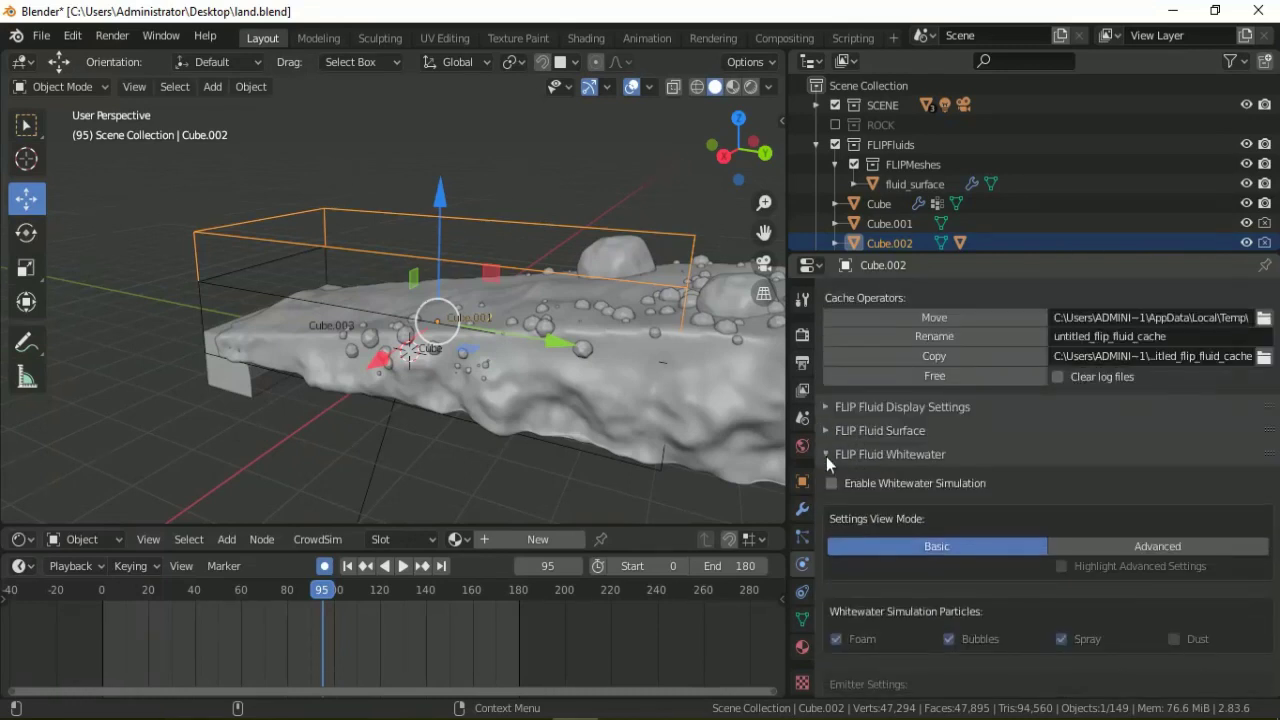
- Enable whitewater simulation in Advanced mode with bubbles turned off
click(832, 483)
click(1128, 546)
click(1061, 566)
scroll(1060, 545, down, 4)
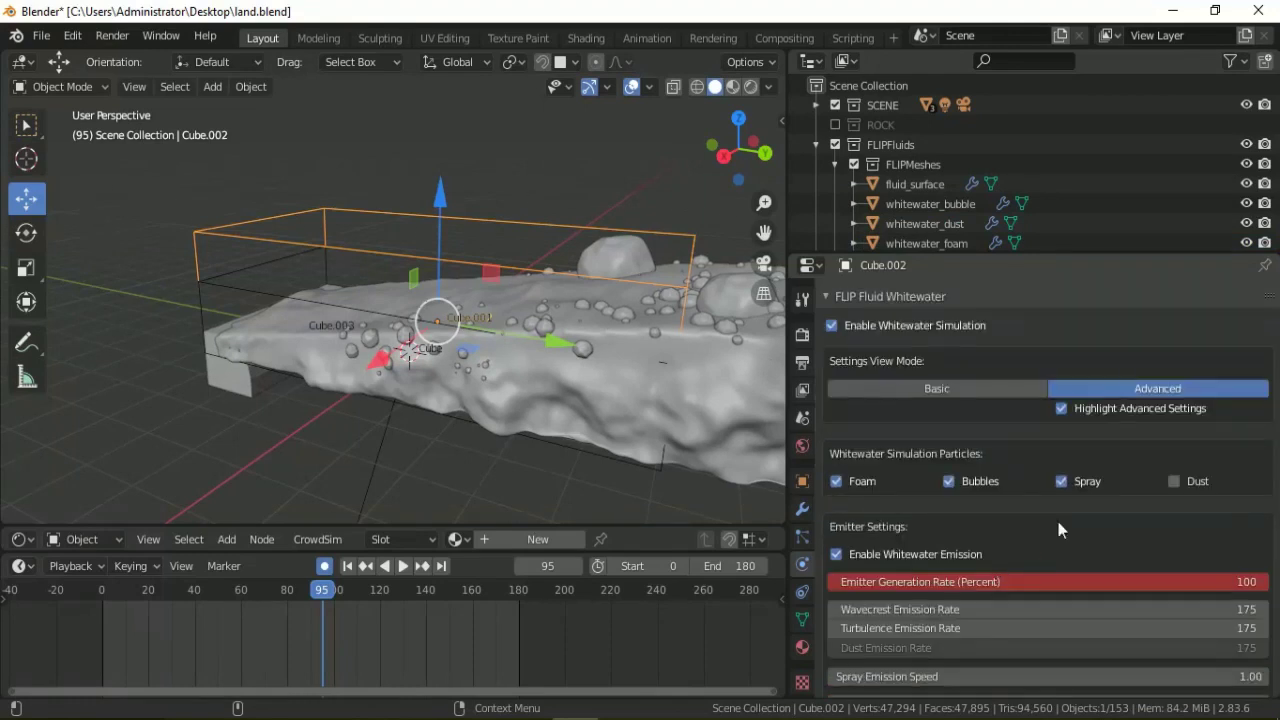
click(948, 481)
scroll(1080, 534, down, 2)
scroll(1080, 534, down, 1)
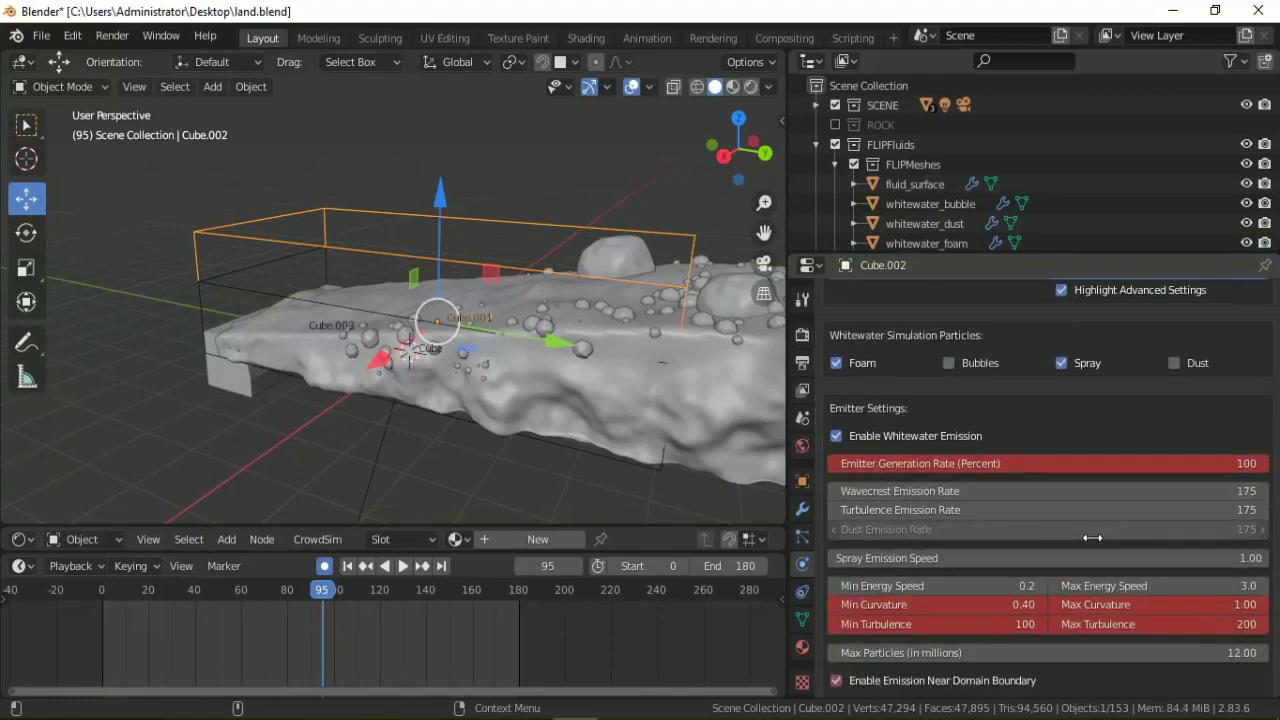
scroll(1150, 520, down, 2)
- Set whitewater max energy speed to 1.5 and lifespan max to 3.8
click(1213, 507)
text(1.5)
key(Return)
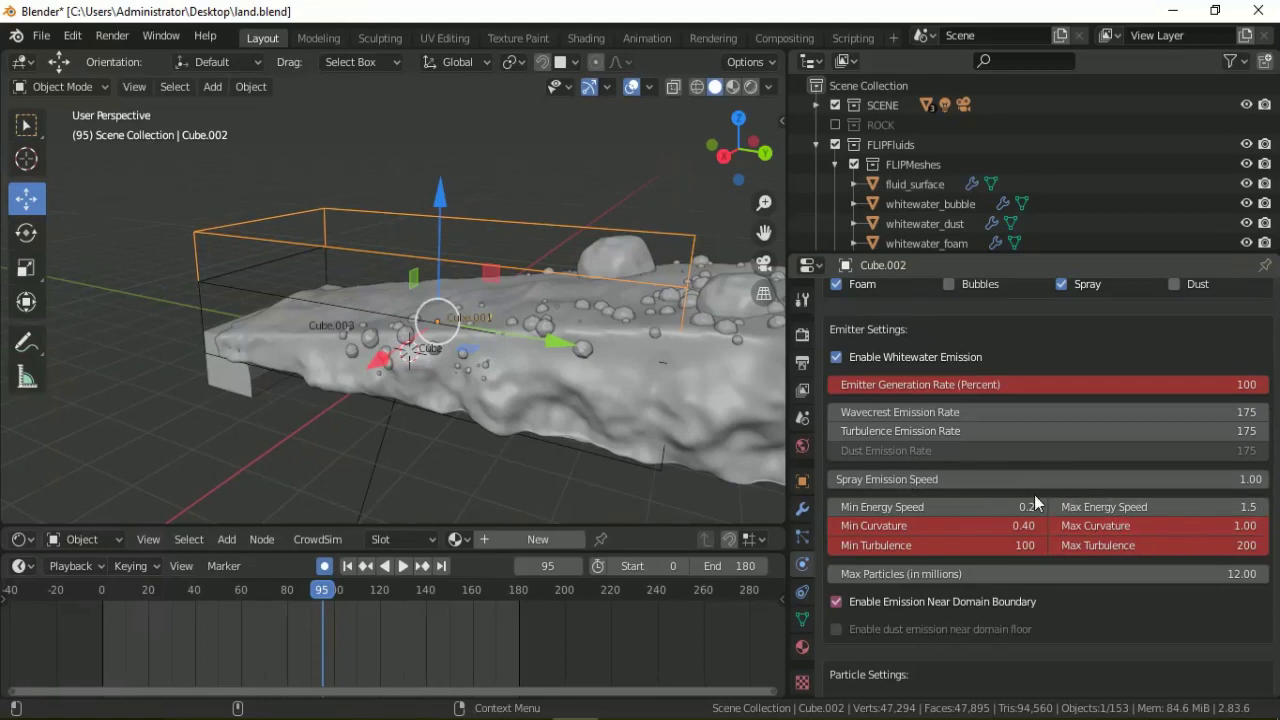
scroll(1056, 513, down, 4)
scroll(1056, 513, down, 5)
scroll(1059, 499, down, 2)
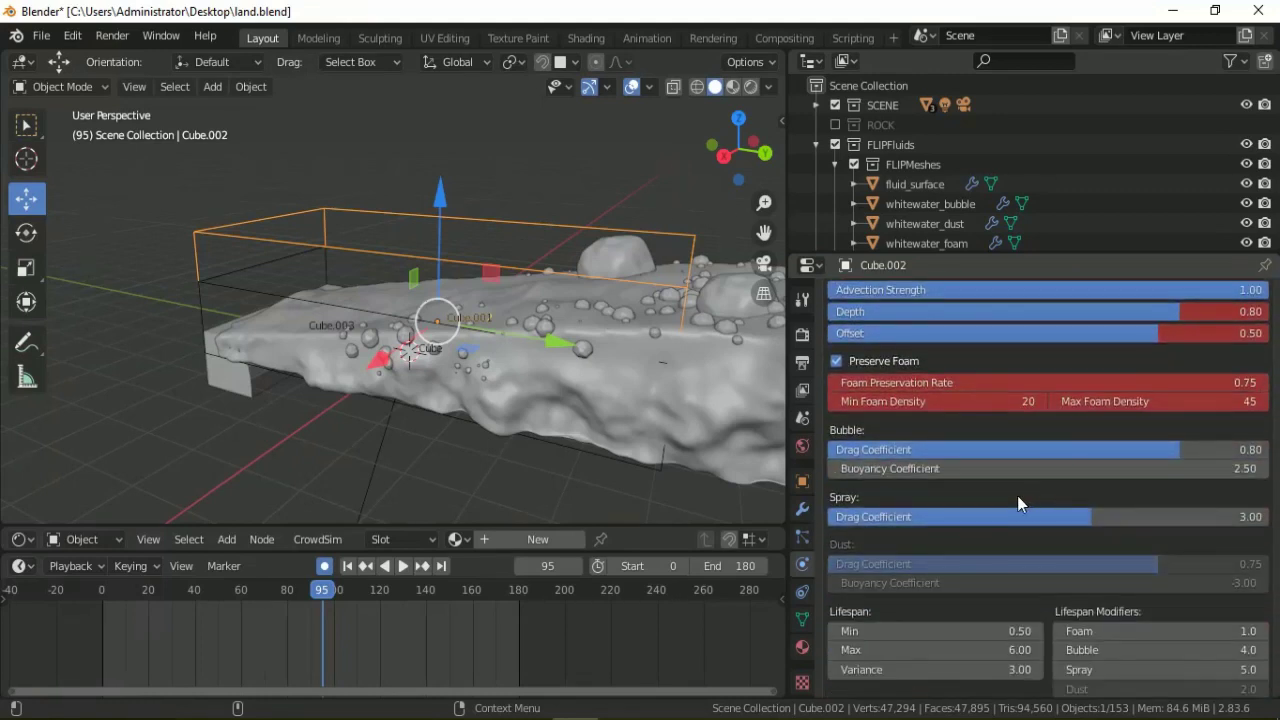
scroll(1017, 500, down, 3)
click(1030, 539)
text(3)
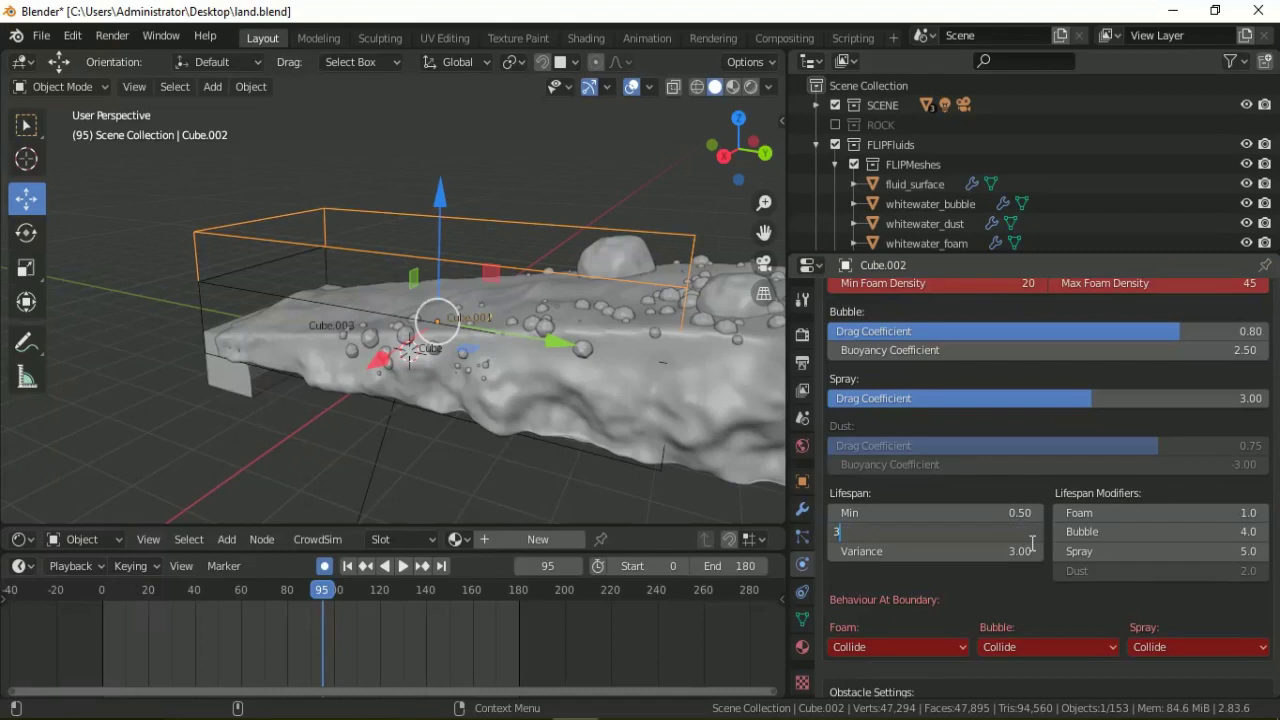
text(.8)
key(Return)
- Enable adaptive time stepping for obstacles
scroll(966, 568, down, 5)
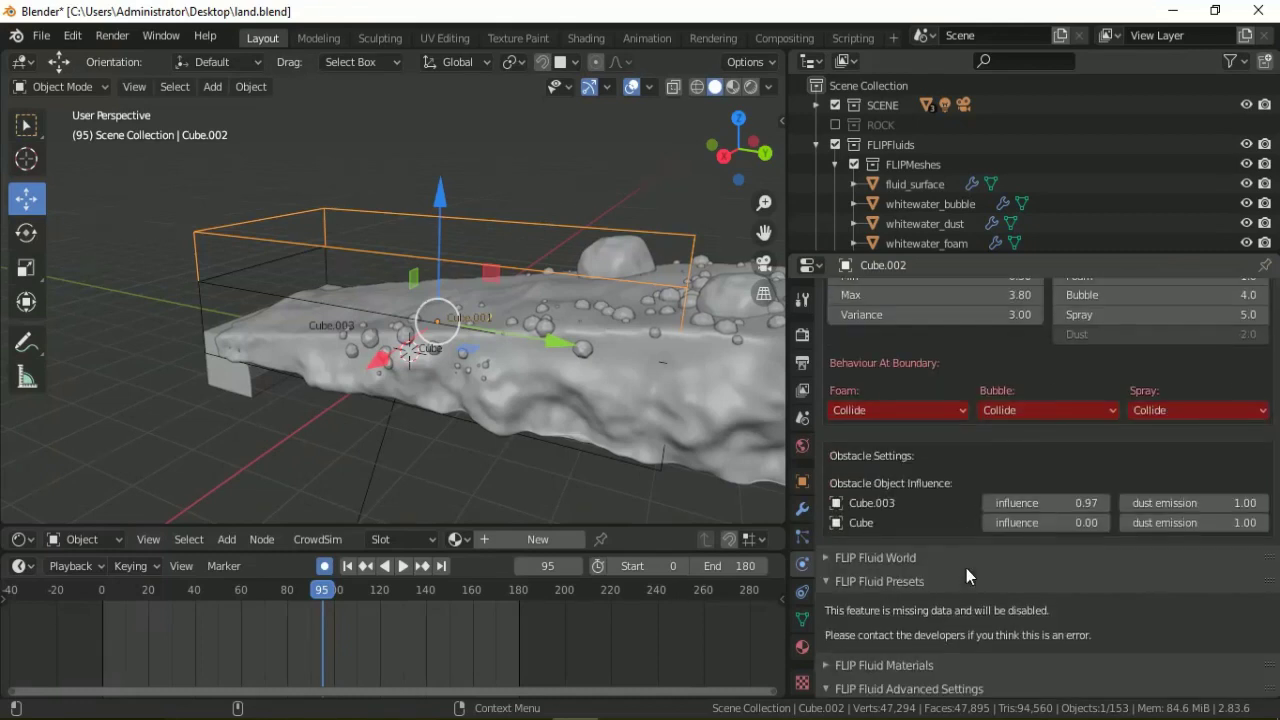
scroll(978, 517, down, 1)
scroll(907, 446, down, 2)
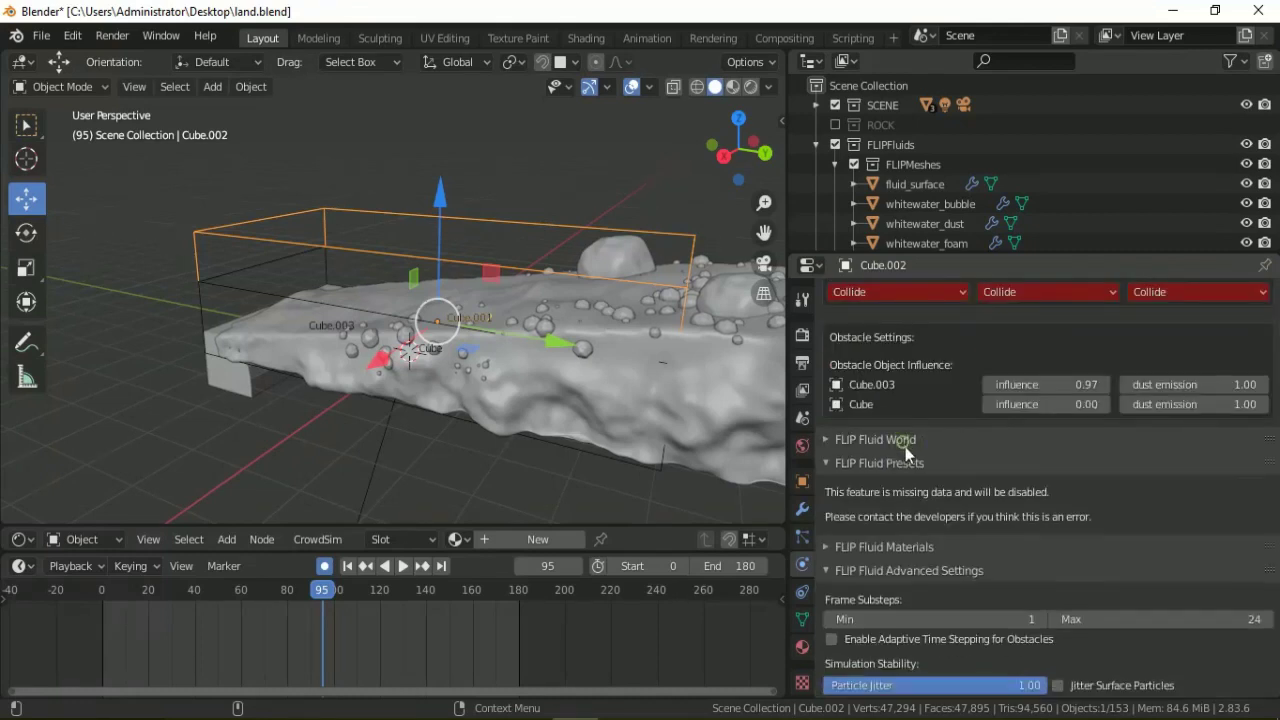
scroll(936, 529, down, 4)
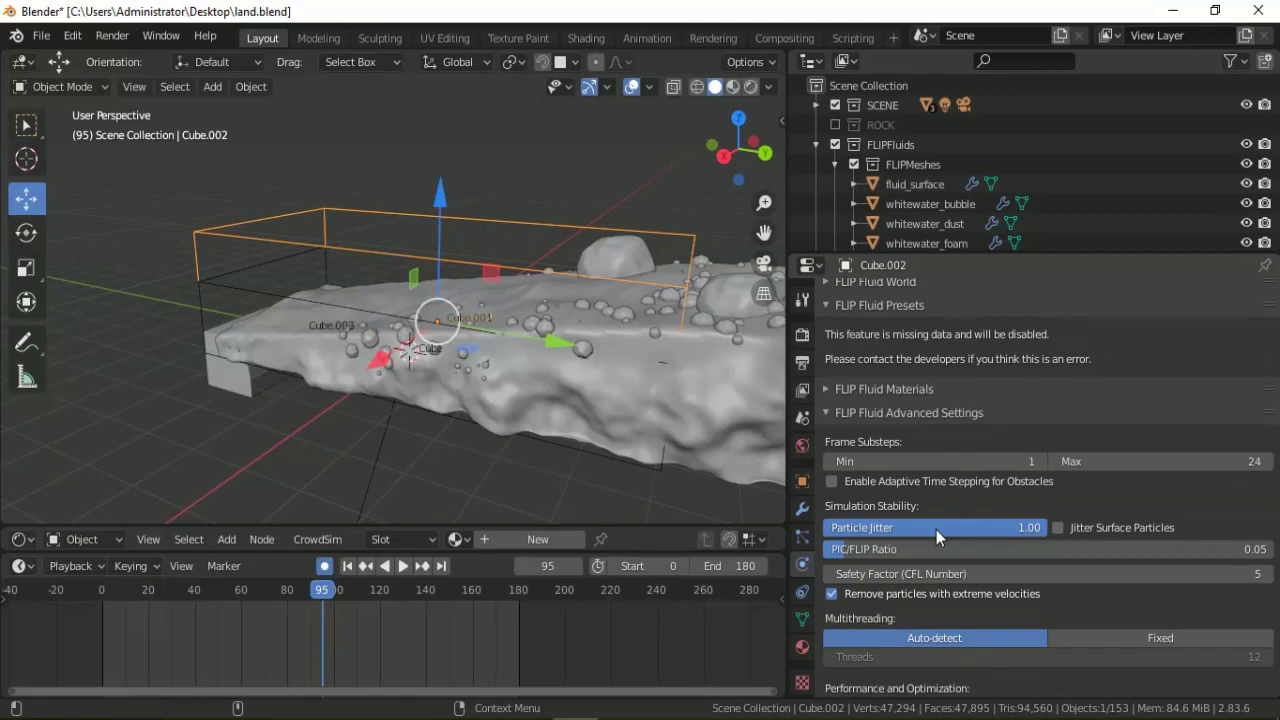
click(836, 480)
scroll(935, 540, down, 4)
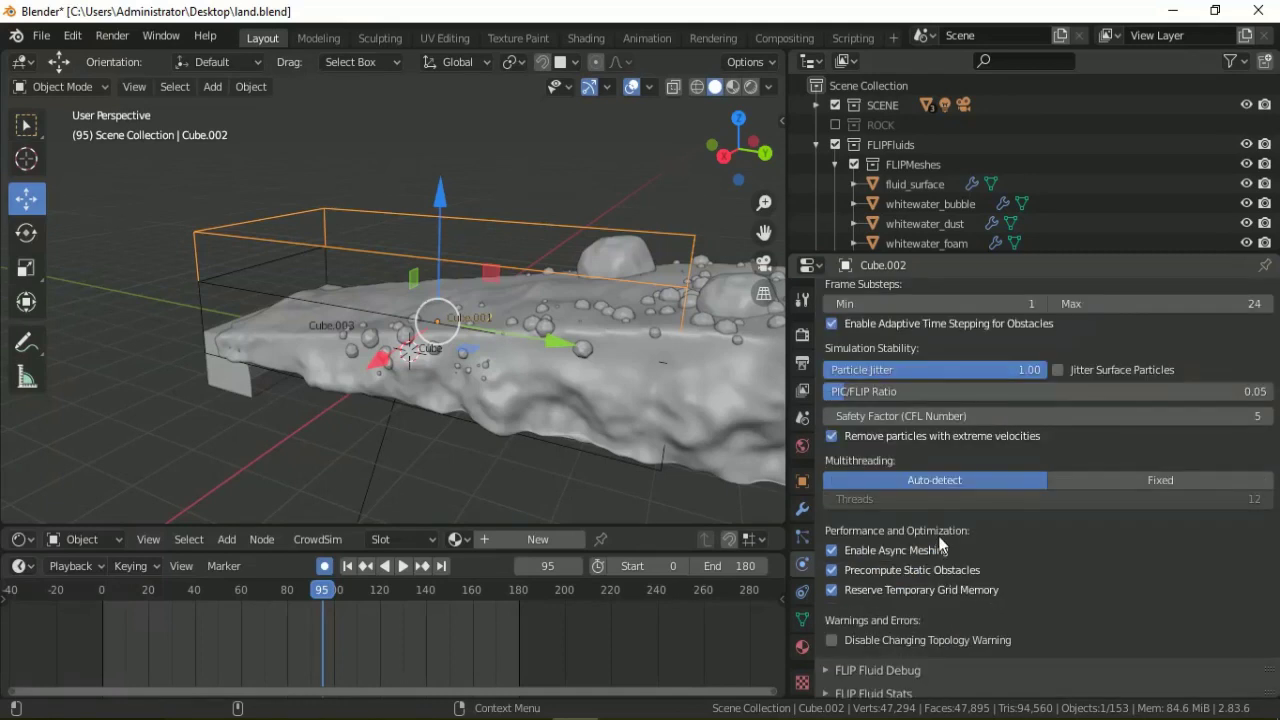
scroll(940, 543, up, 4)
- Save land.blend
scroll(940, 543, up, 10)
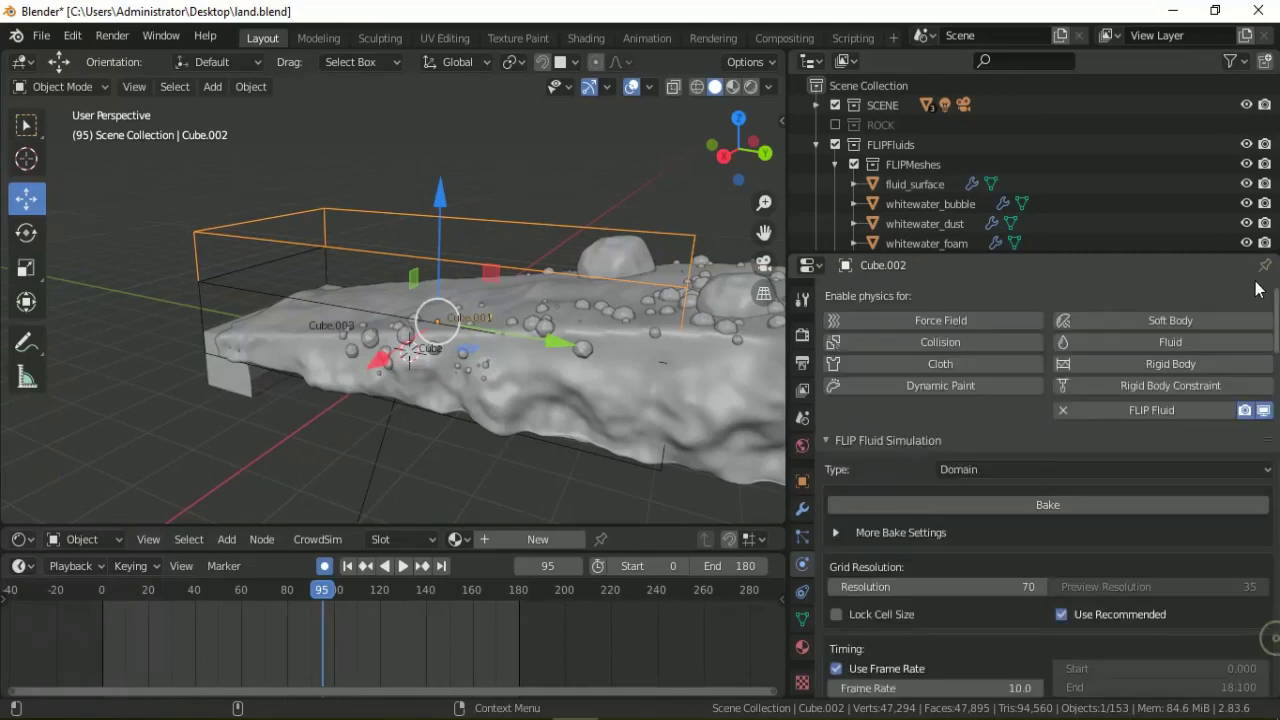
click(41, 35)
click(78, 160)
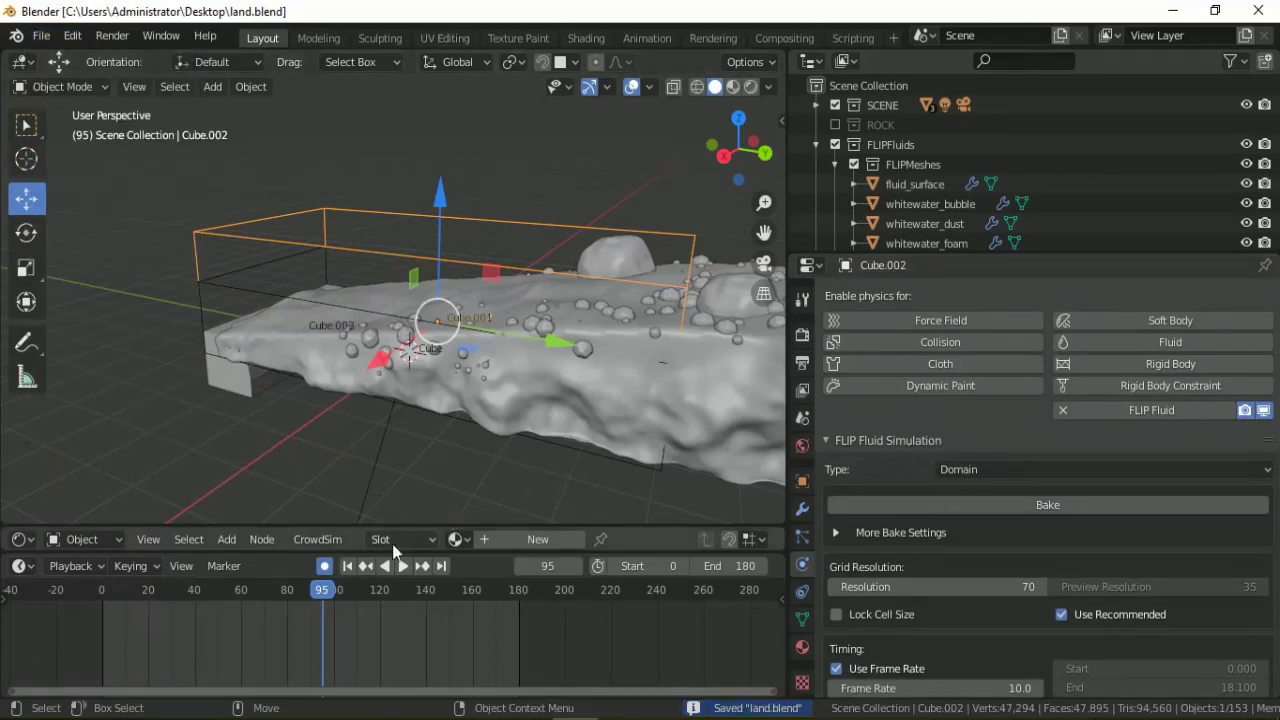
- Rewind the timeline to frame 15 and bake the FLIP fluid simulation
mouse_move(265, 581)
mouse_down()
mouse_move(78, 585)
mouse_move(137, 588)
mouse_up()
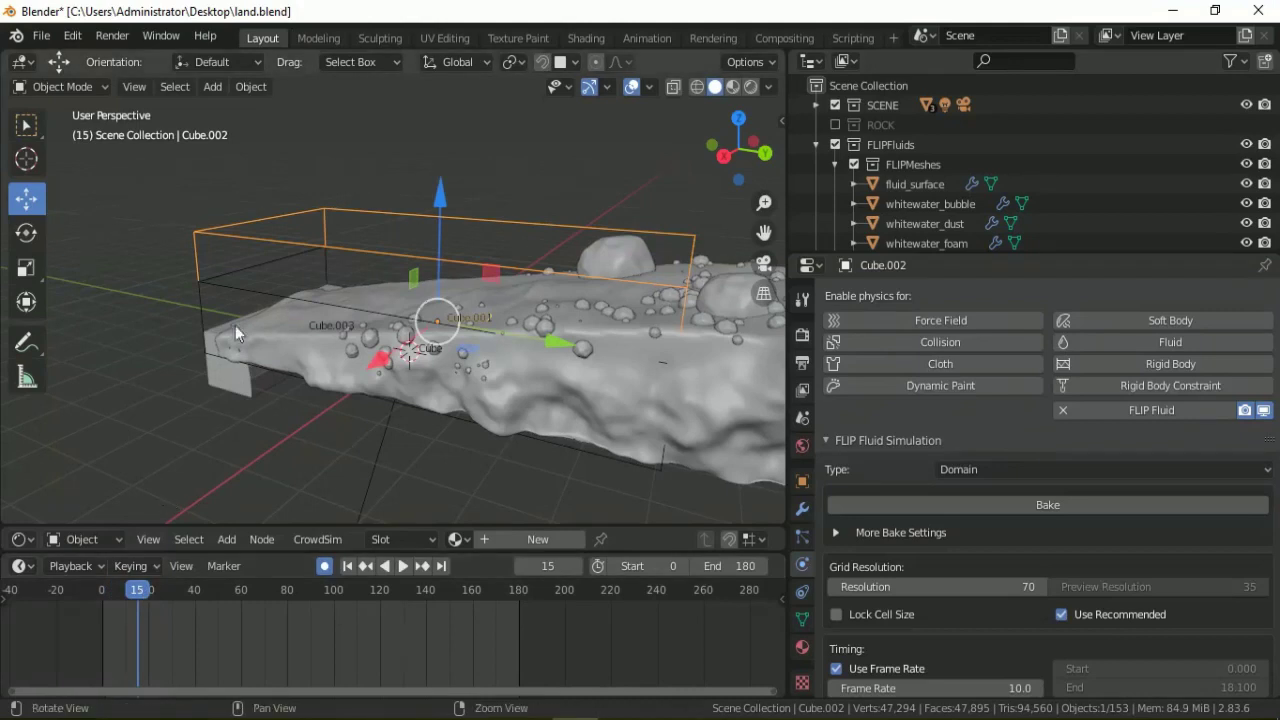
mouse_move(235, 325)
middle_down()
mouse_move(276, 292)
mouse_move(226, 261)
middle_up()
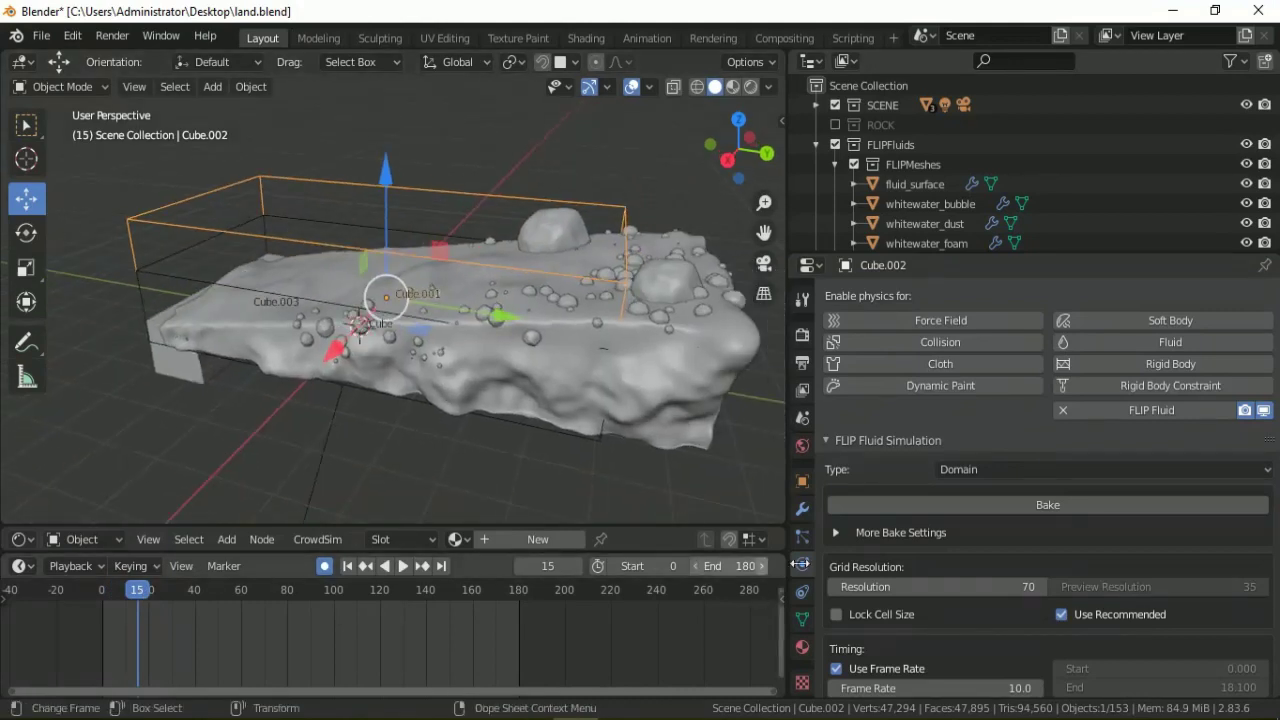
click(940, 504)
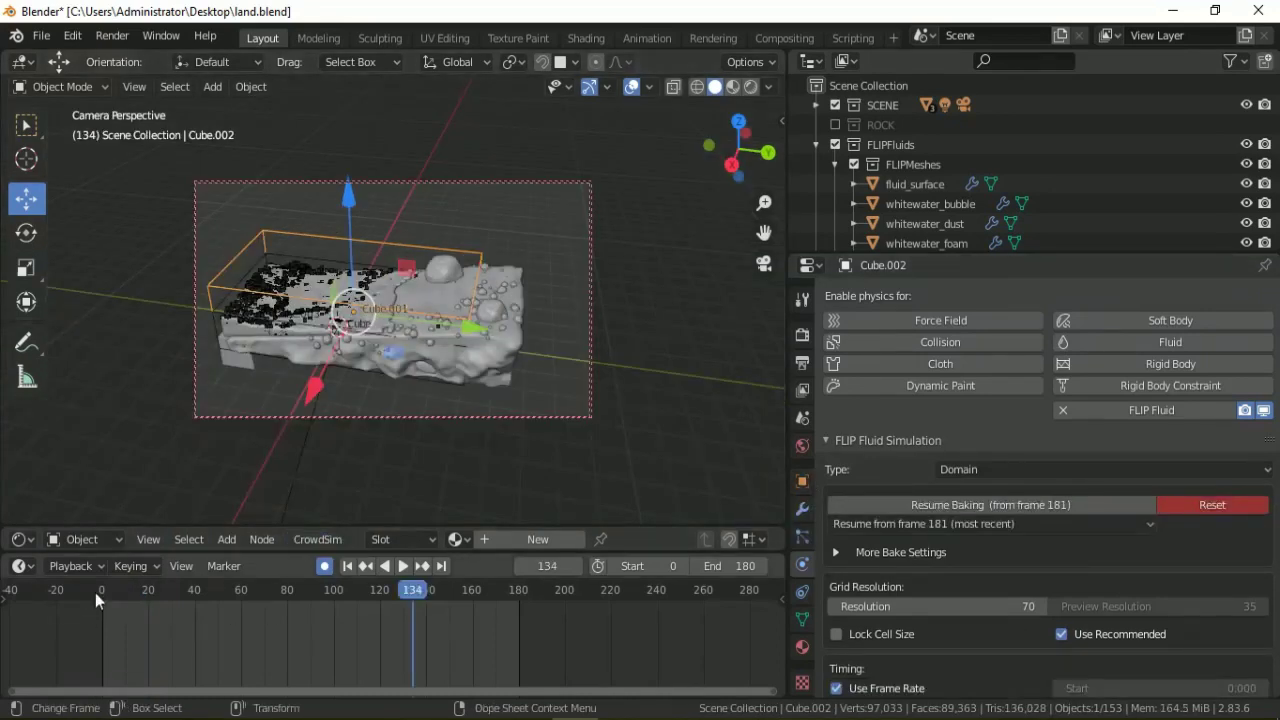
- Scrub the baked frames, select fluid_surface and assign it the WATER material
mouse_move(95, 592)
mouse_down()
mouse_move(545, 587)
mouse_move(248, 593)
mouse_move(233, 580)
mouse_move(241, 590)
mouse_up()
click(246, 323)
click(240, 327)
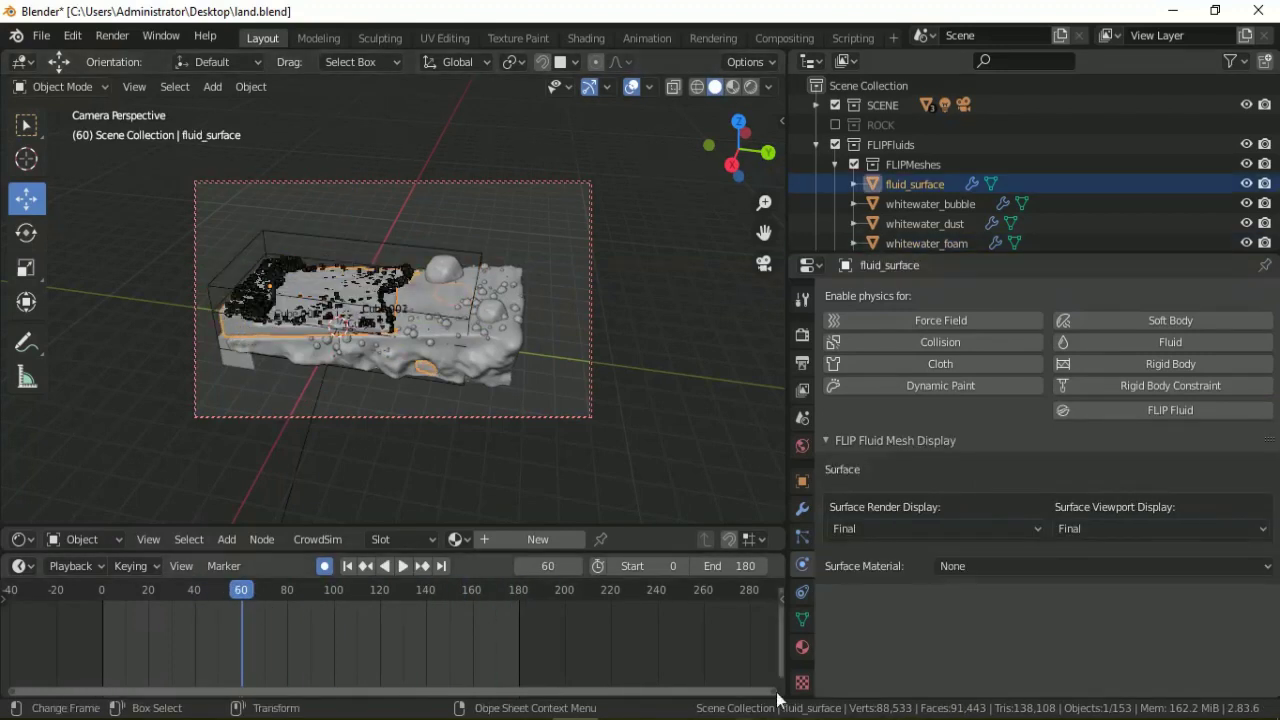
click(802, 646)
click(833, 360)
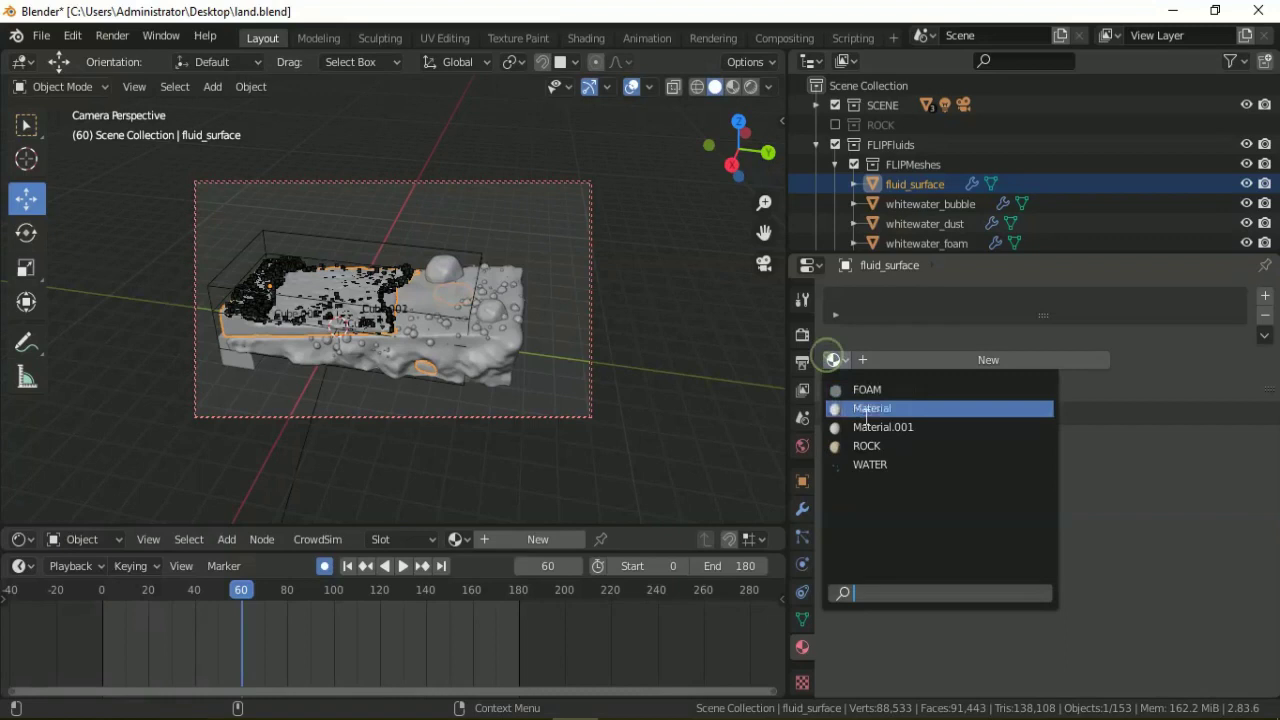
click(858, 466)
drag(900, 254, 870, 372)
- Move Cube.001 through Cube.003 into the FLIPFluids collection
click(815, 144)
click(868, 164)
shift+click(870, 204)
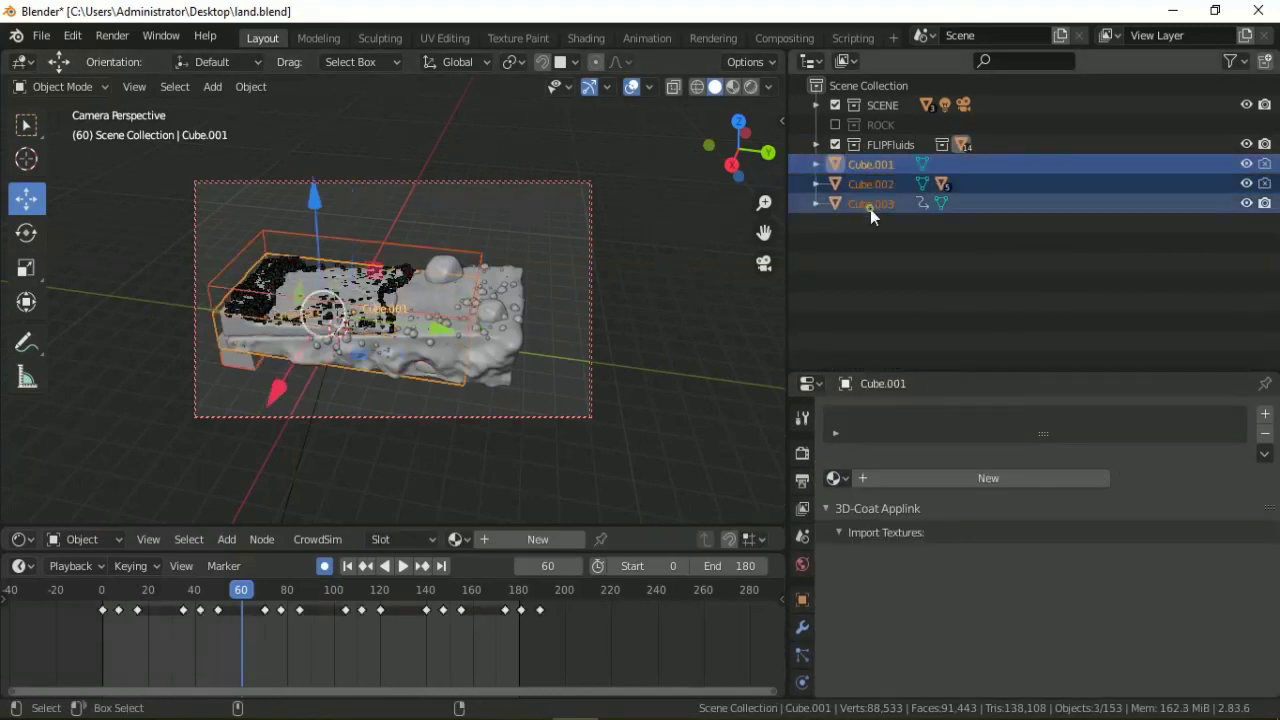
right_click(293, 530)
click(250, 490)
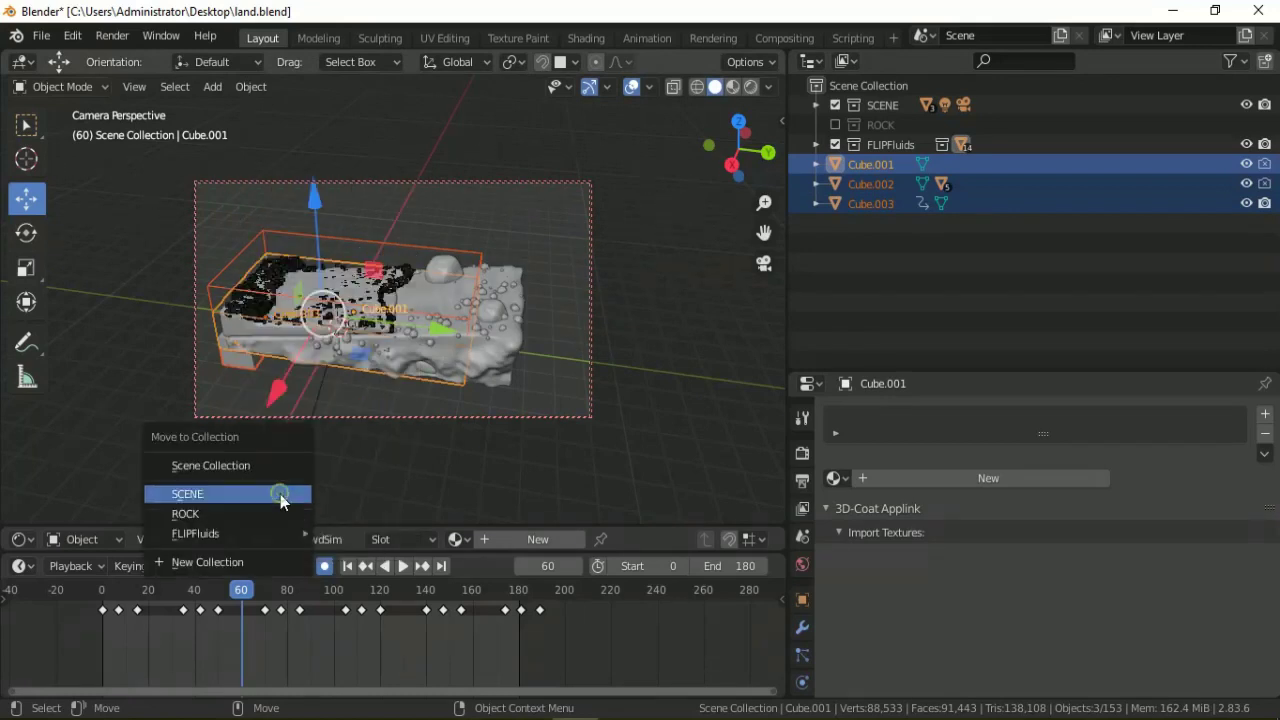
click(360, 531)
- Hide whitewater_spray, whitewater_bubble and whitewater_dust from the viewport
click(816, 145)
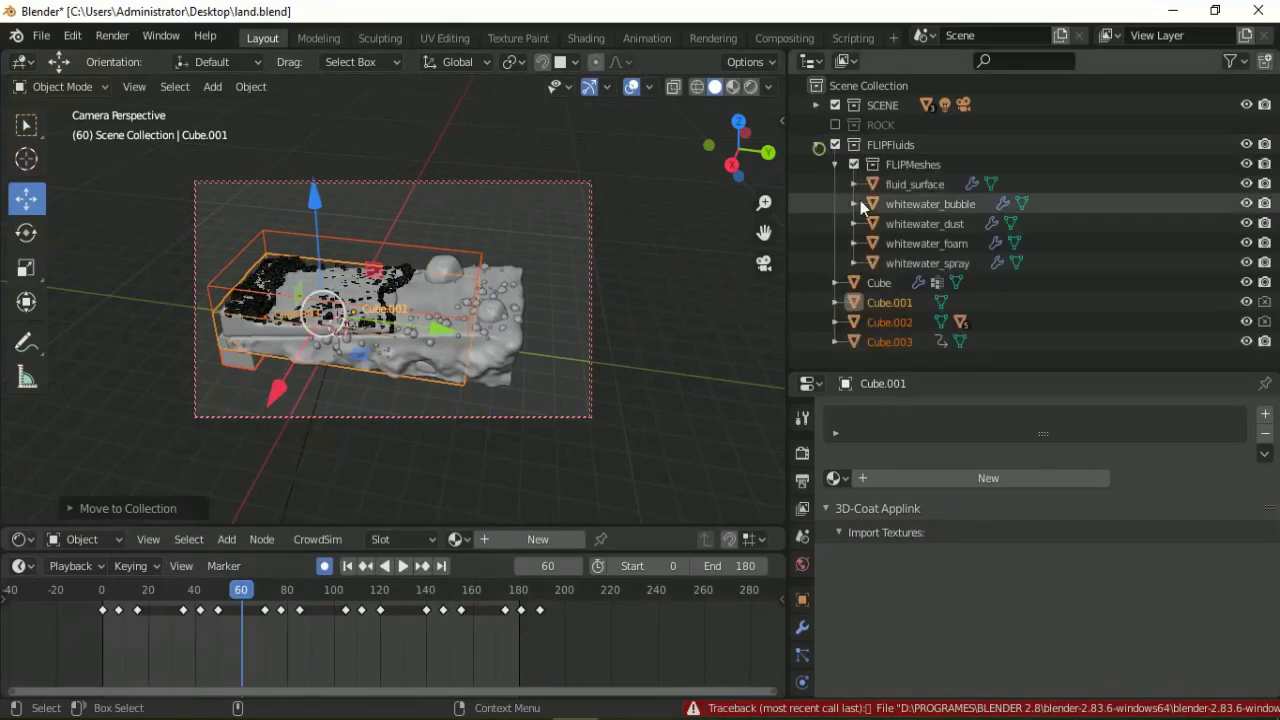
click(920, 204)
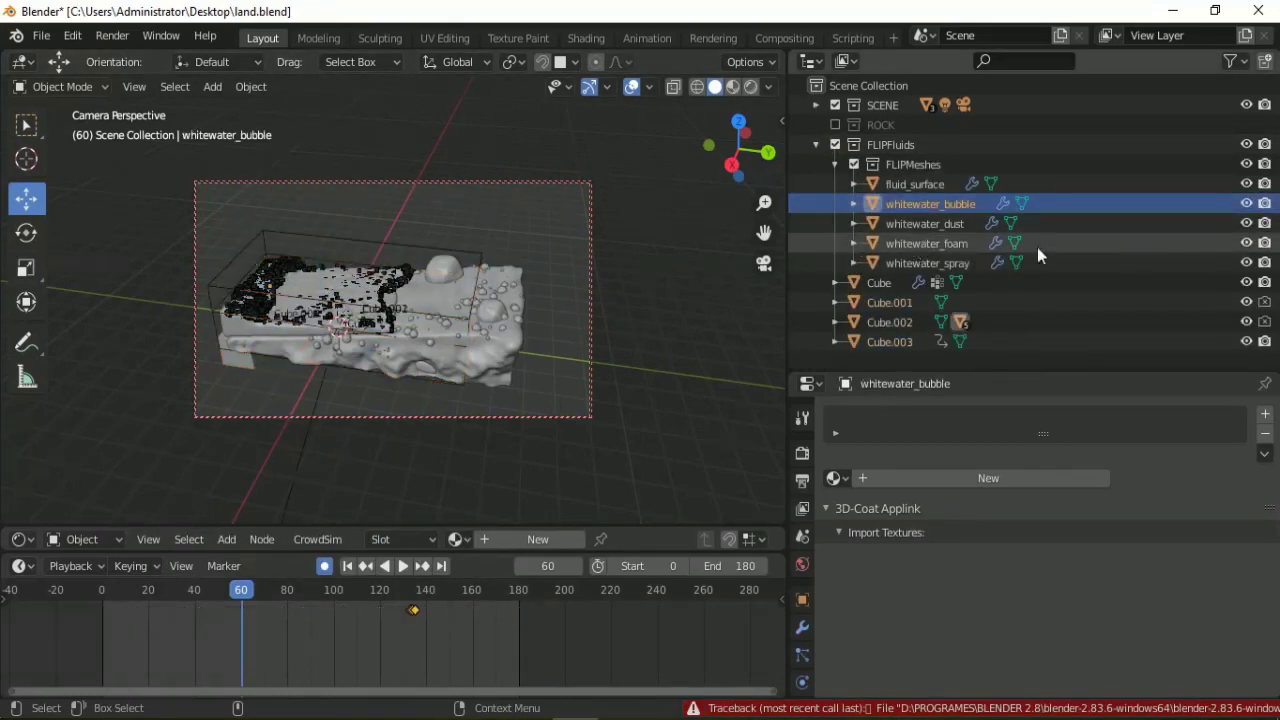
click(1246, 263)
click(1246, 203)
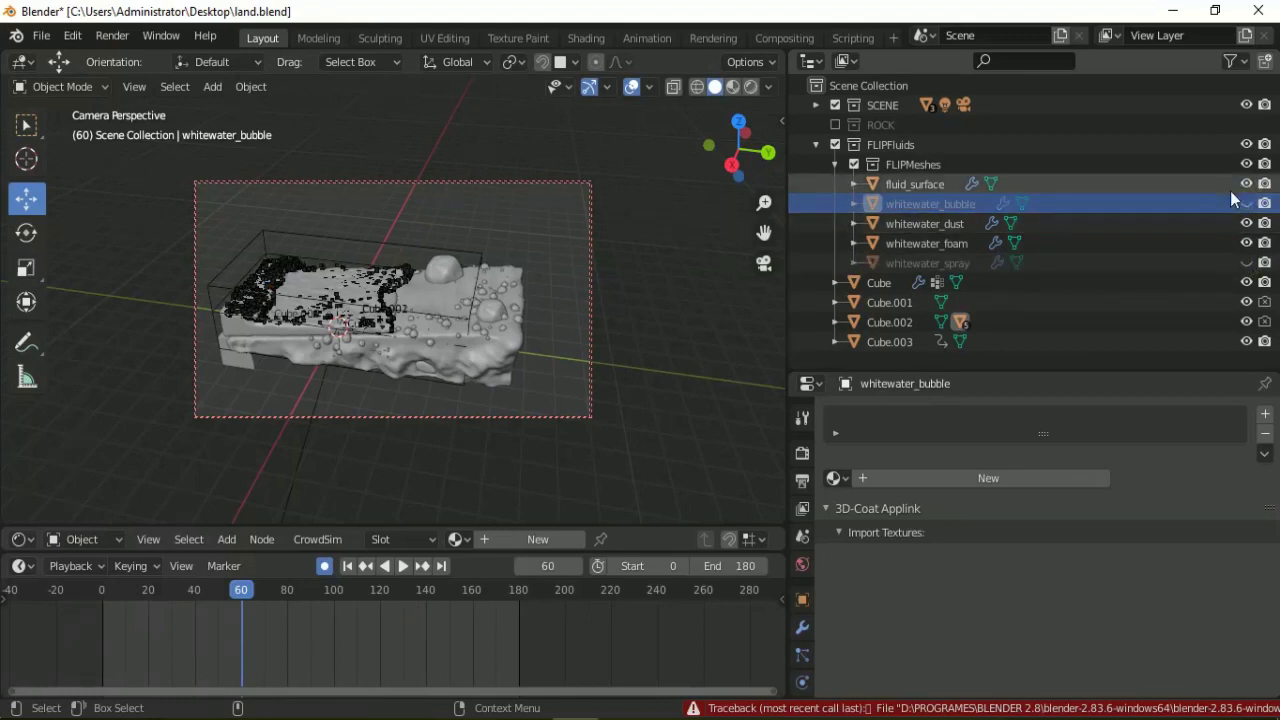
click(1246, 223)
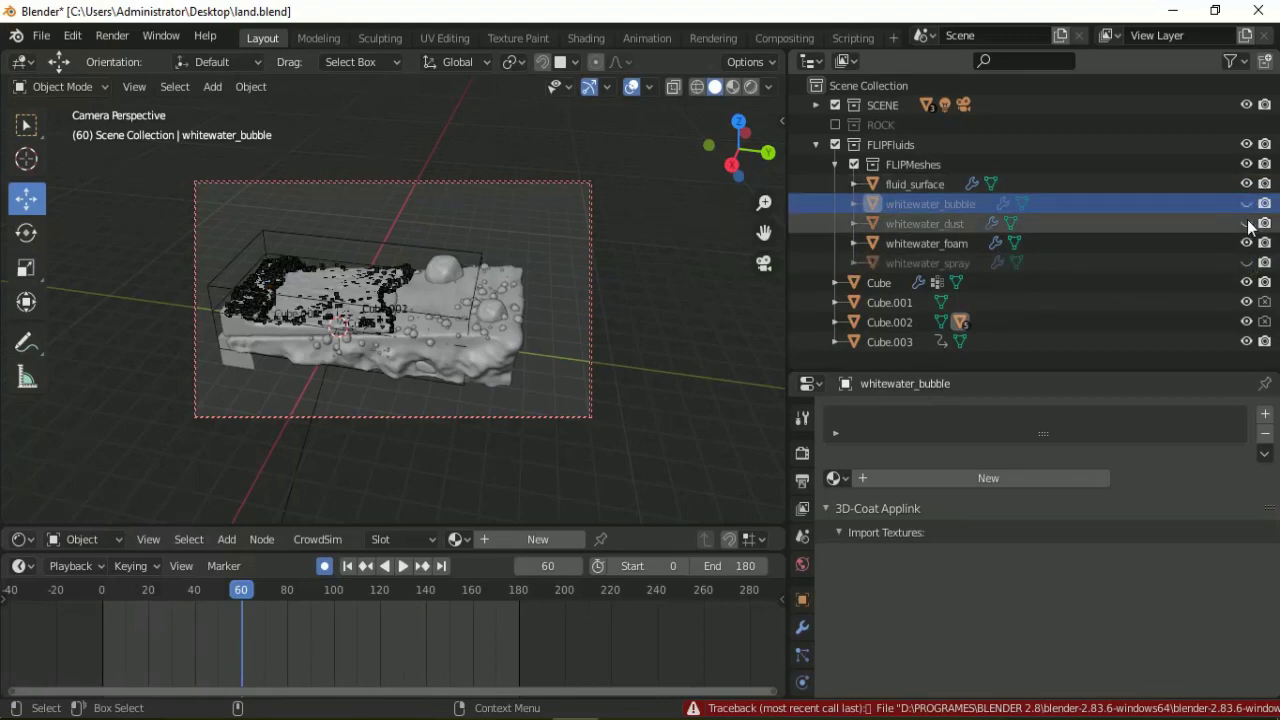
click(925, 244)
- Assign the FOAM material to the whitewater foam, spray, dust and bubble meshes
scroll(799, 676, down, 3)
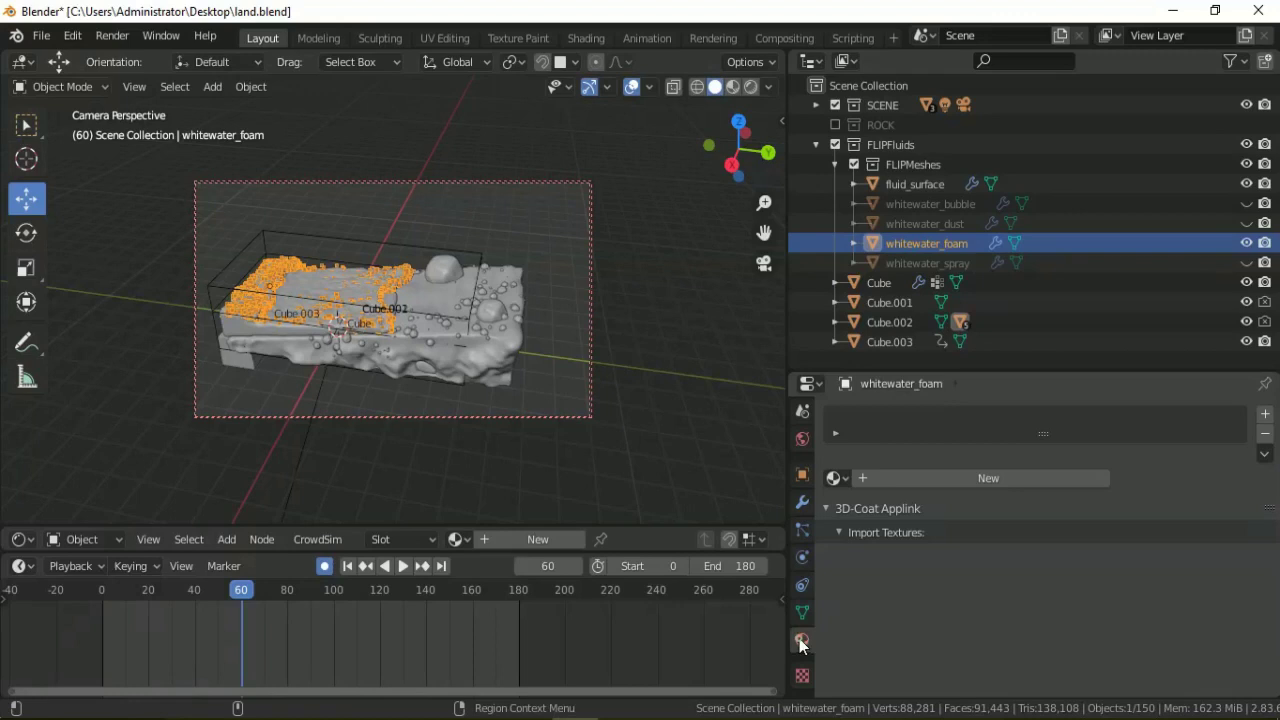
click(834, 478)
click(876, 280)
click(925, 262)
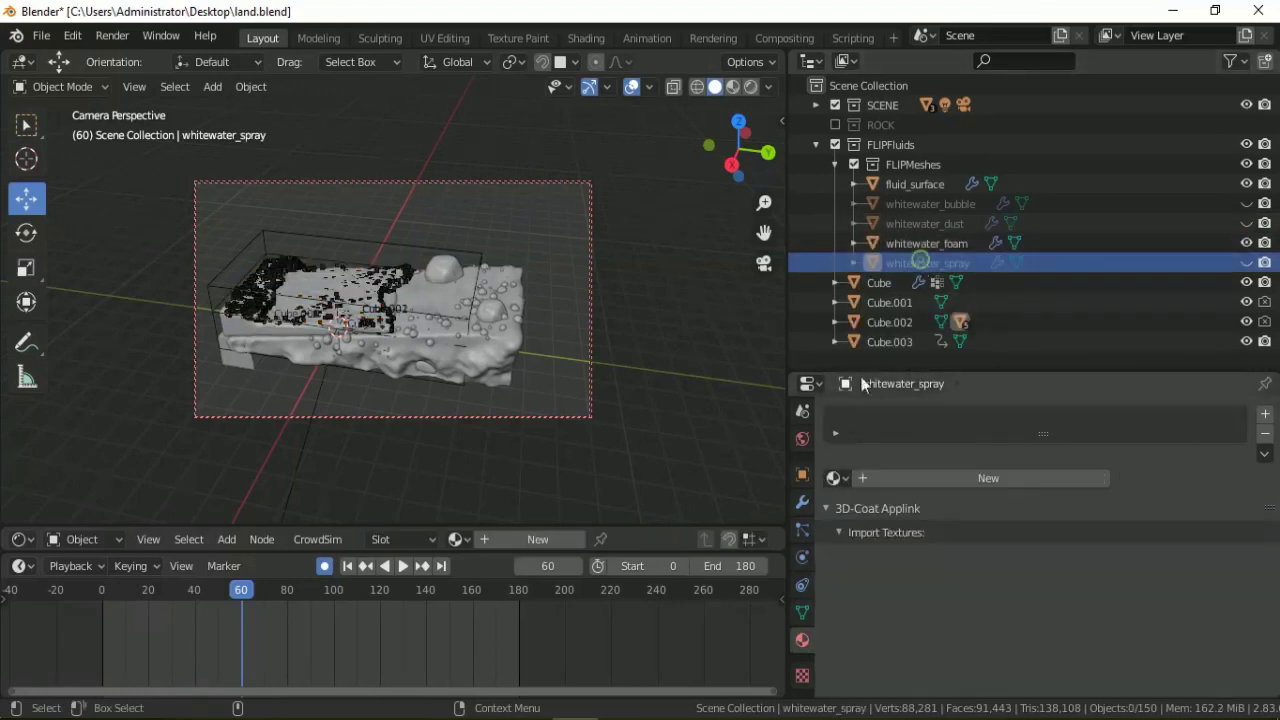
click(834, 478)
click(867, 279)
click(916, 224)
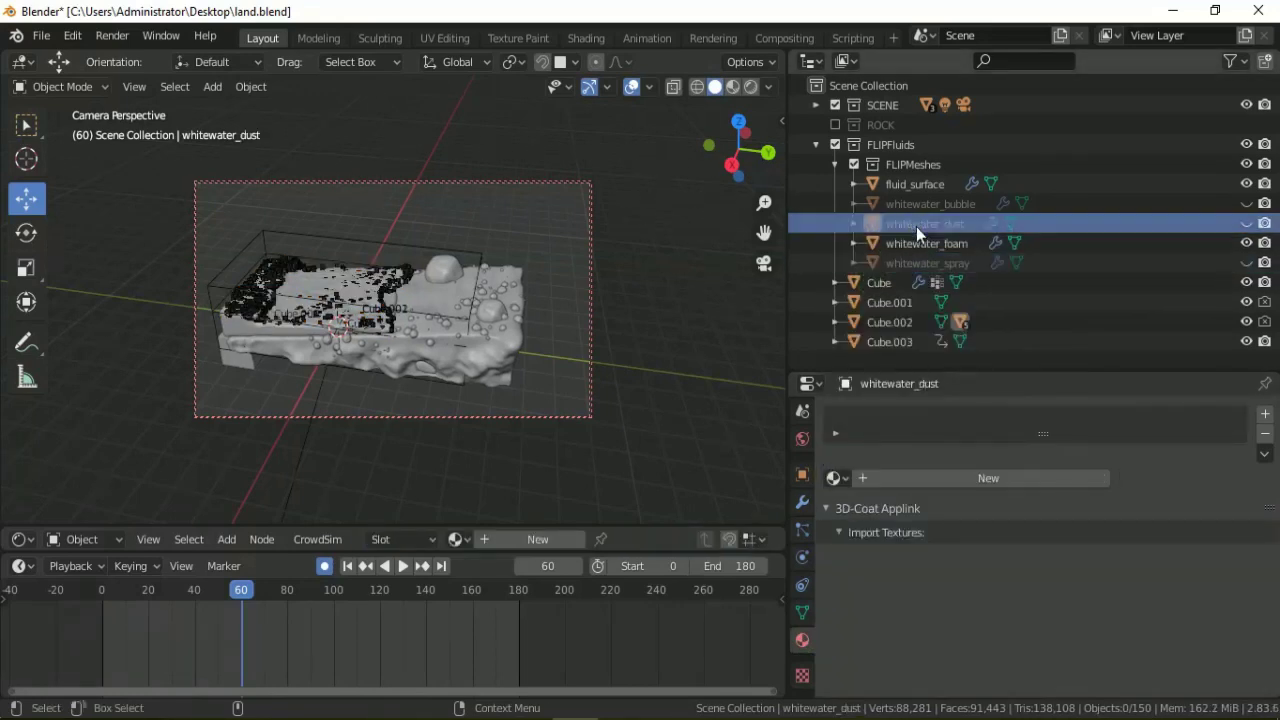
click(834, 478)
click(867, 281)
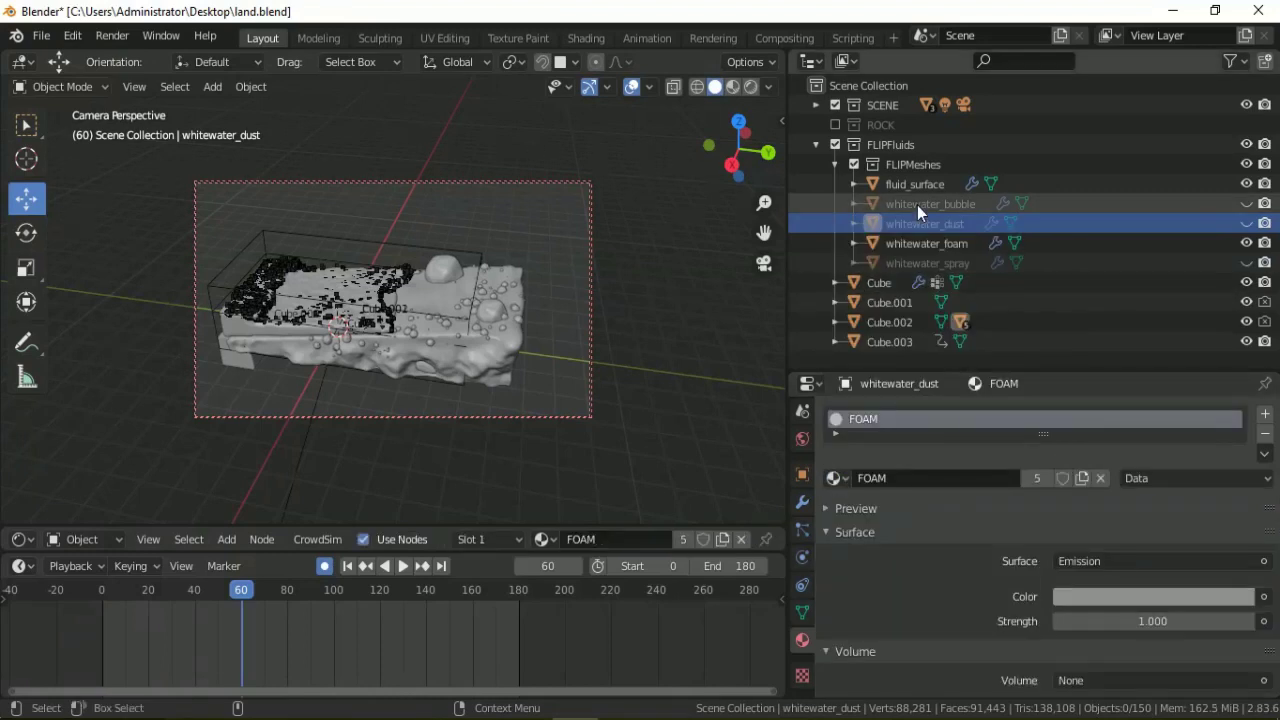
click(917, 205)
click(834, 478)
click(858, 279)
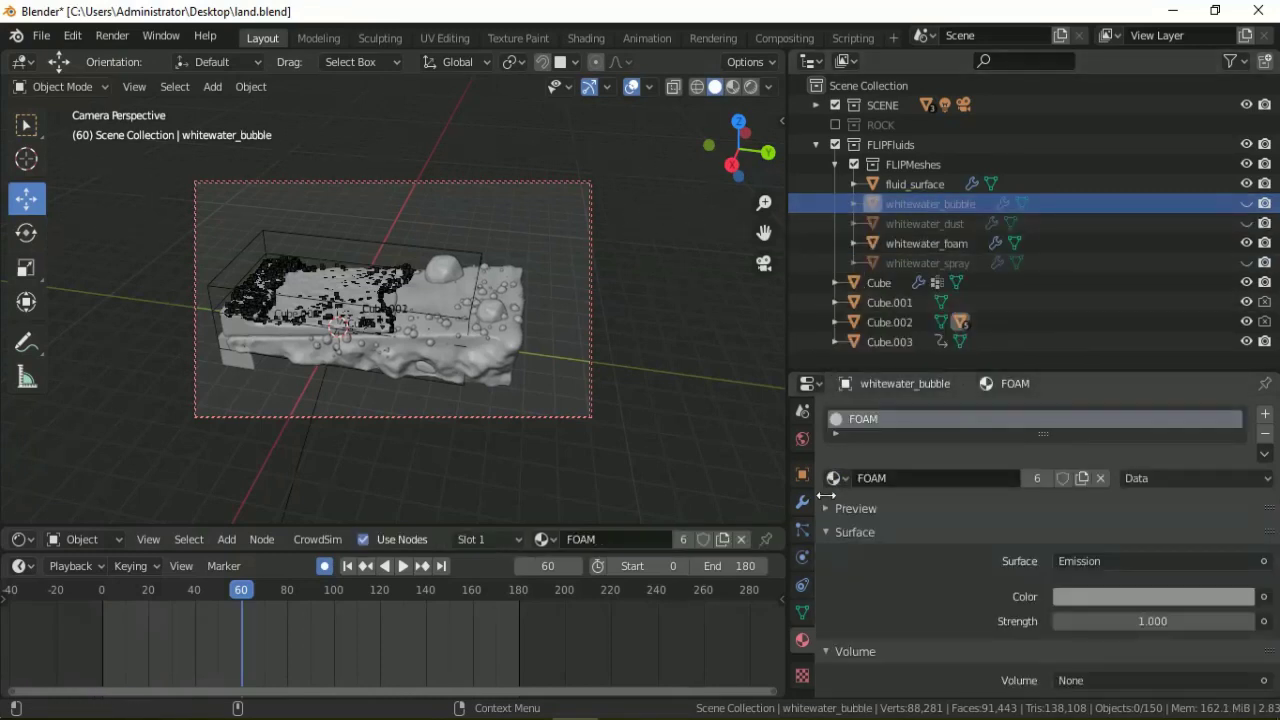
- Show whitewater particles in the viewport as cubes with particle scale 0.01
click(930, 245)
click(802, 556)
scroll(887, 637, down, 5)
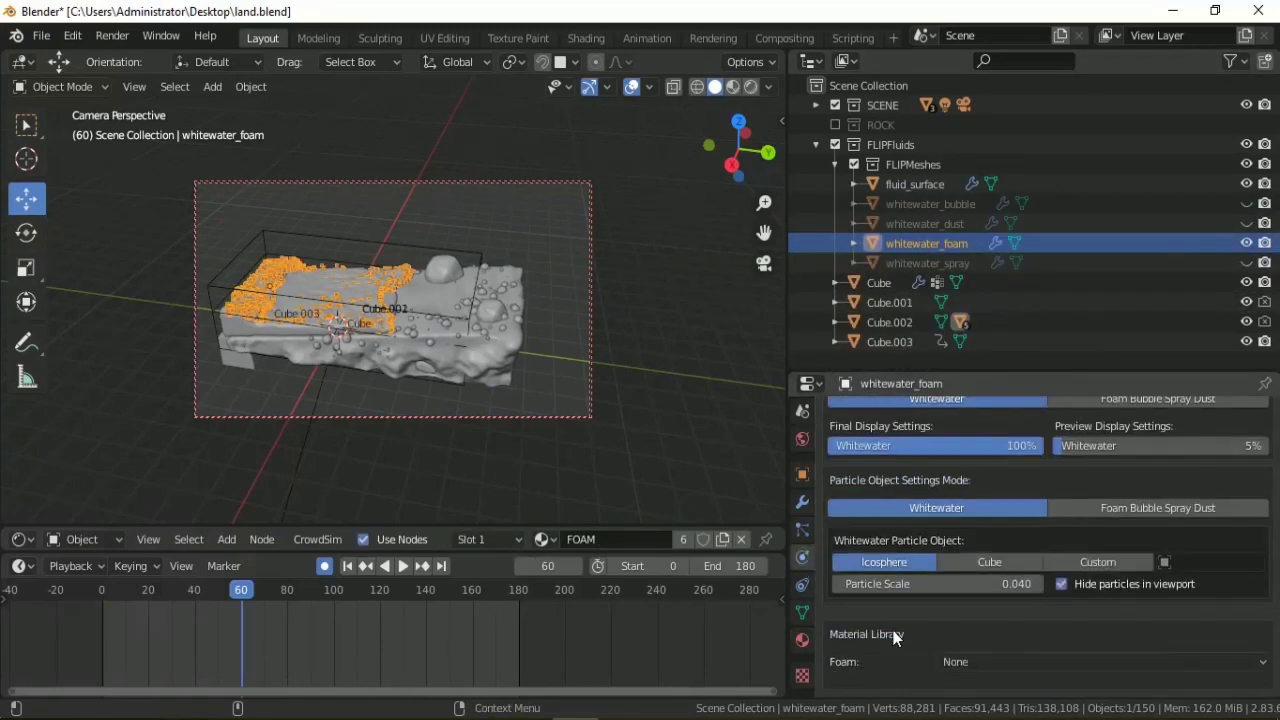
click(1062, 584)
double_click(940, 584)
text(0.01)
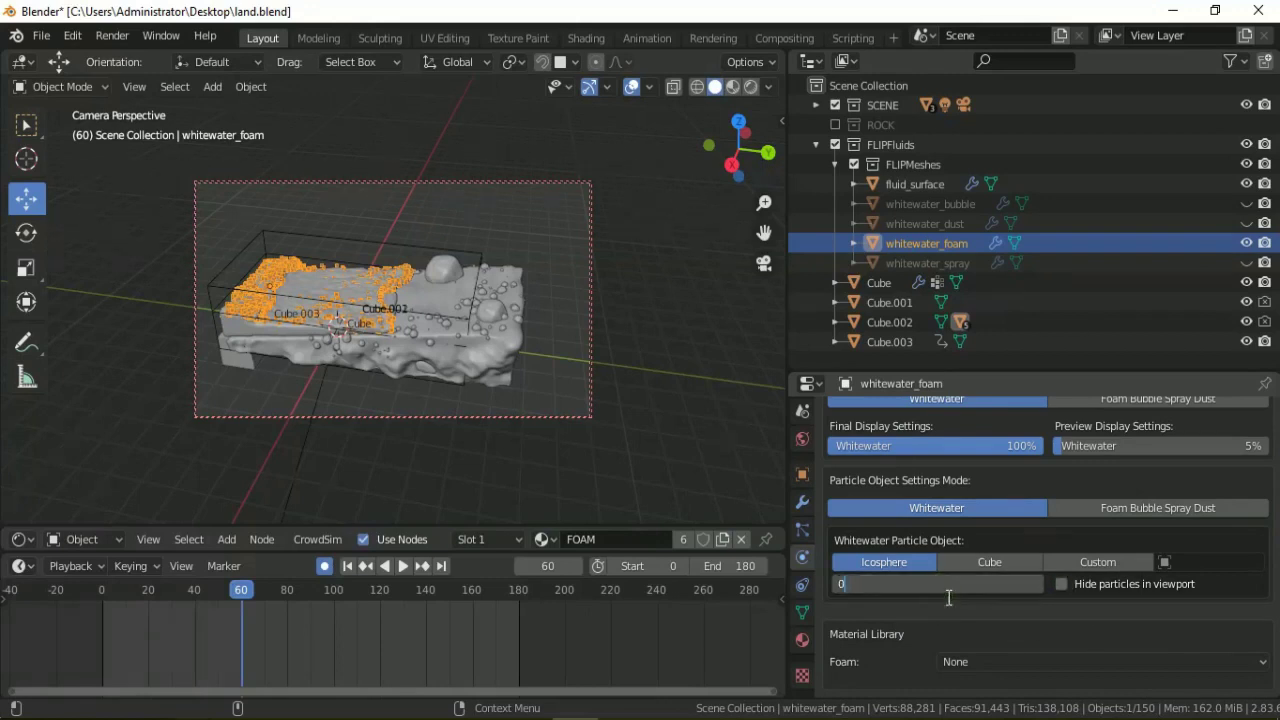
key(Return)
click(975, 563)
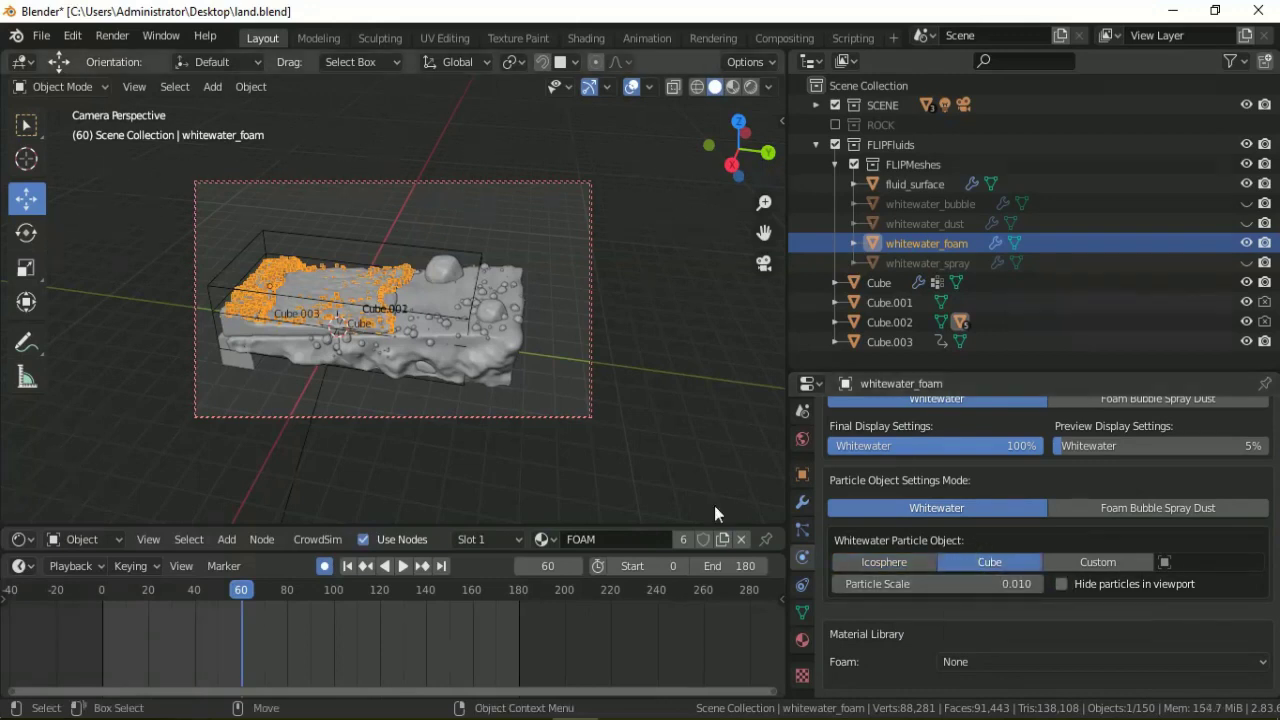
click(41, 35)
- Save land.blend, preview the simulation in Rendered shading, then return to frame 10
click(60, 163)
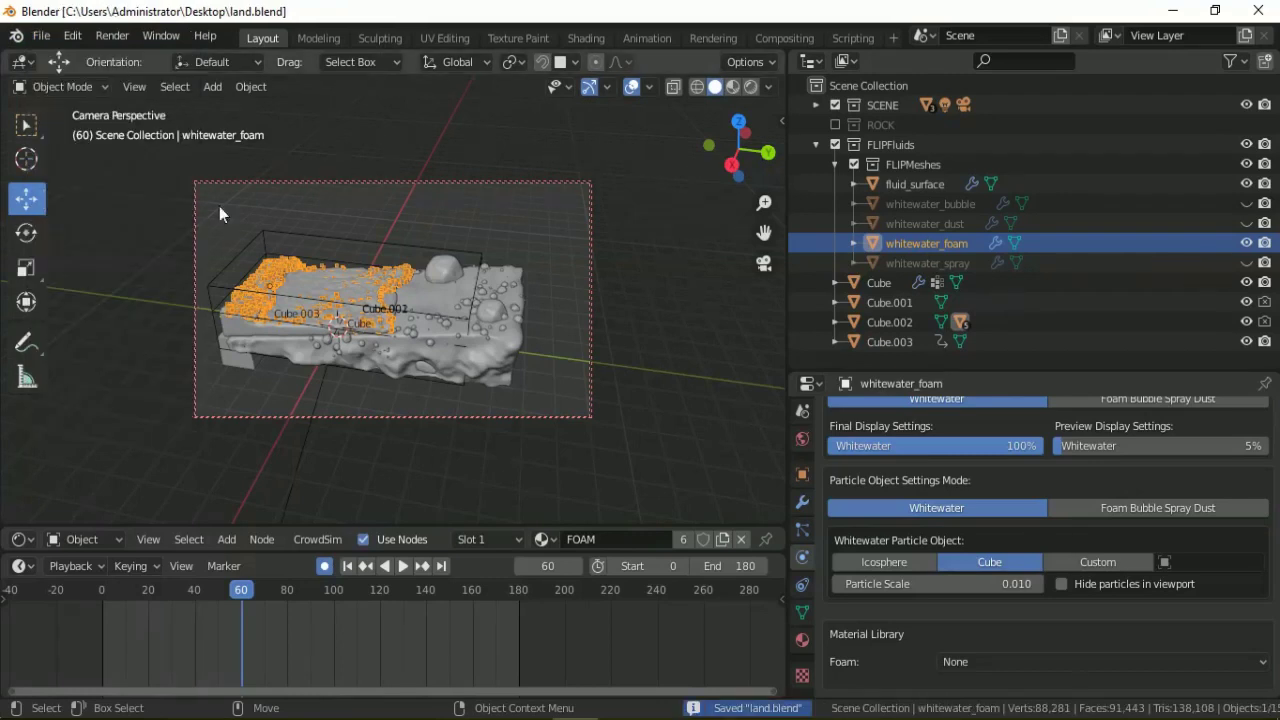
click(751, 86)
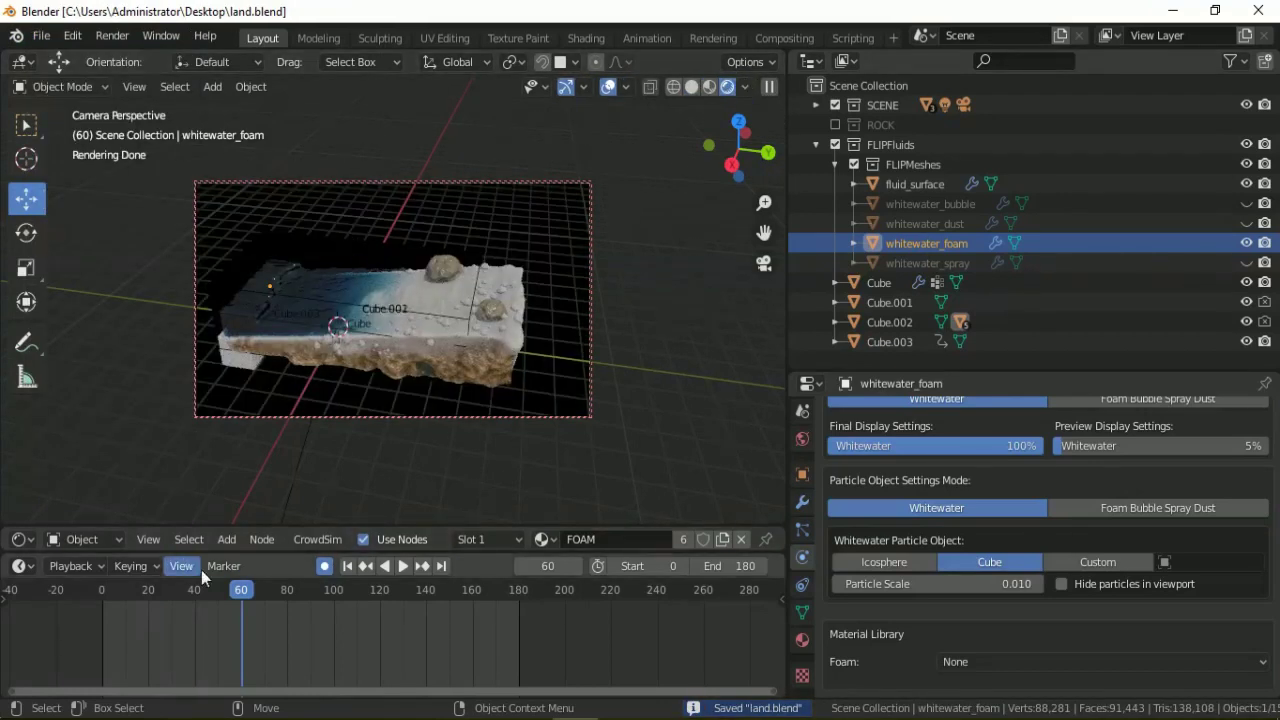
click(295, 594)
mouse_move(262, 357)
middle_down()
mouse_move(303, 318)
mouse_move(288, 310)
middle_up()
click(127, 594)
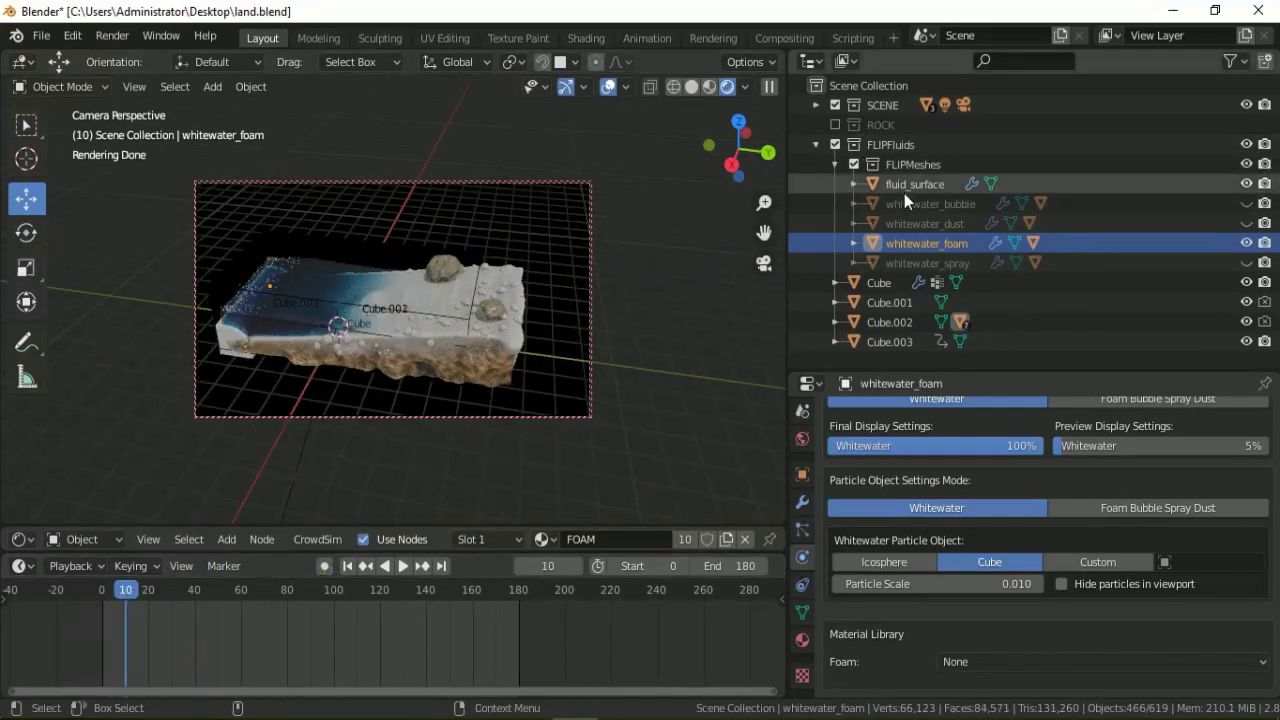
click(816, 145)
click(815, 105)
- Delete the camera's keyframes
click(885, 124)
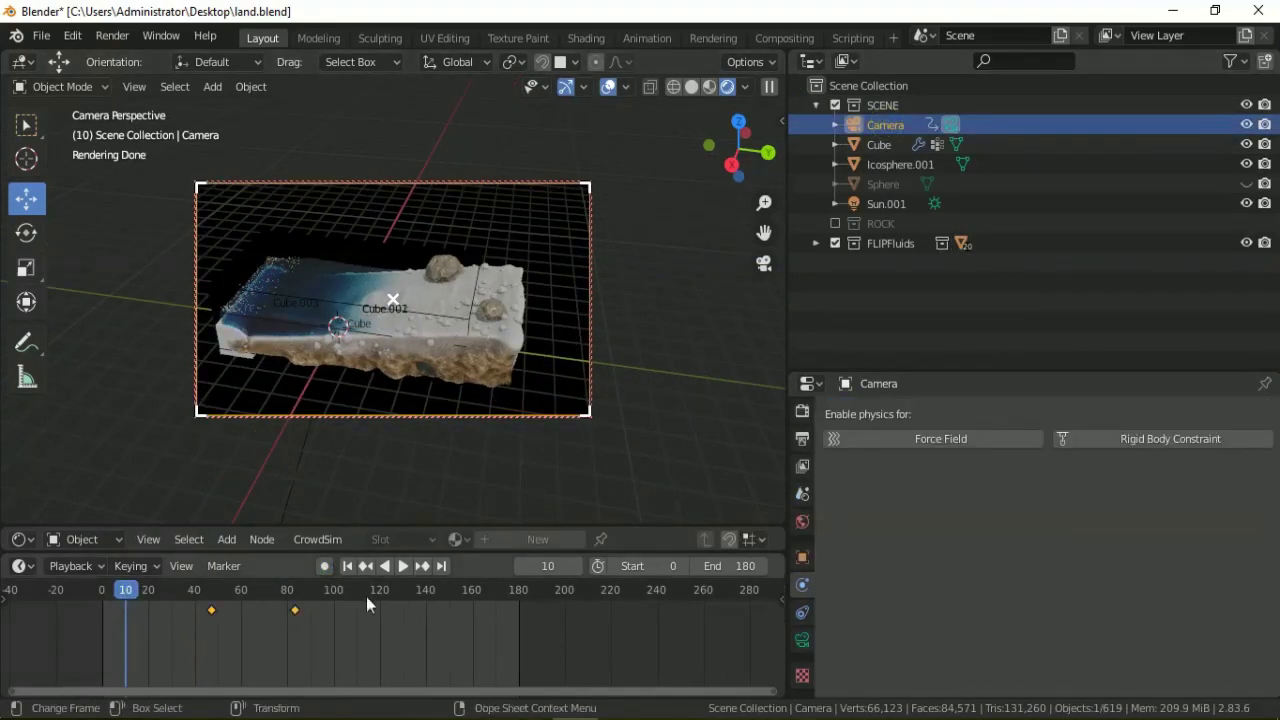
right_click(292, 605)
click(190, 621)
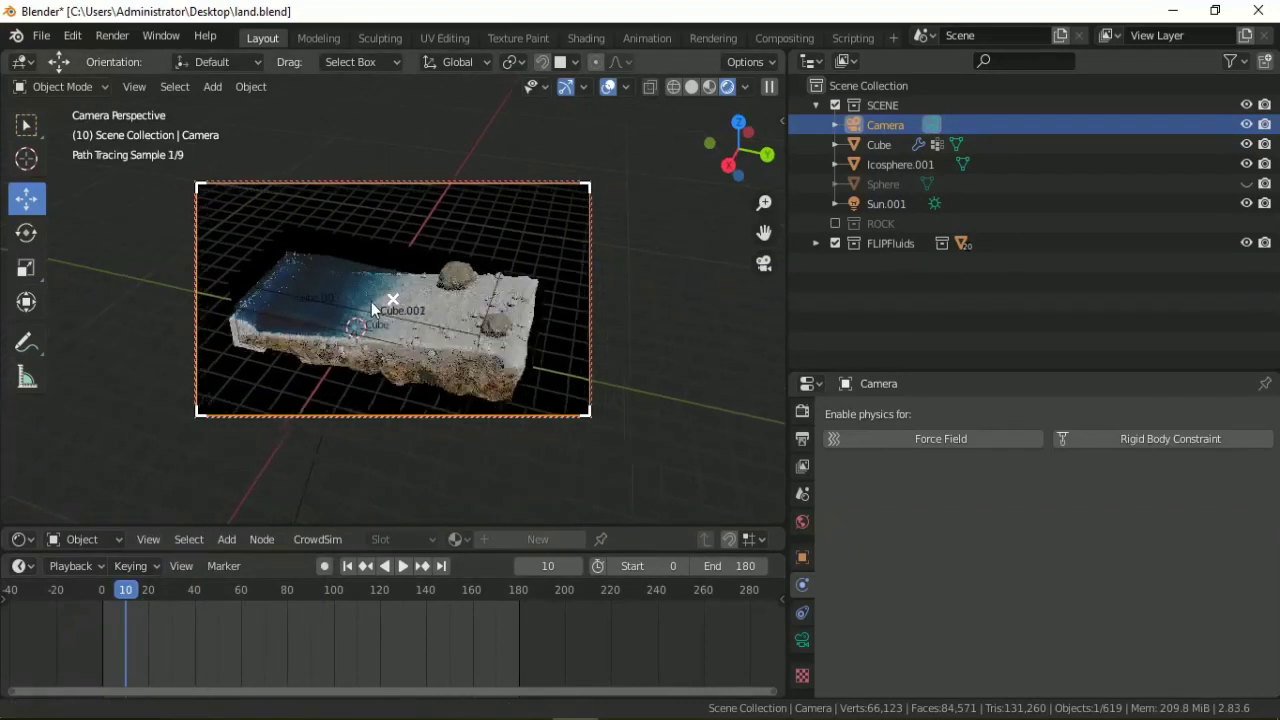
- Play back the rendered water animation, scrubbing through frames 3, 28, 55 and 106
key(space)
click(111, 592)
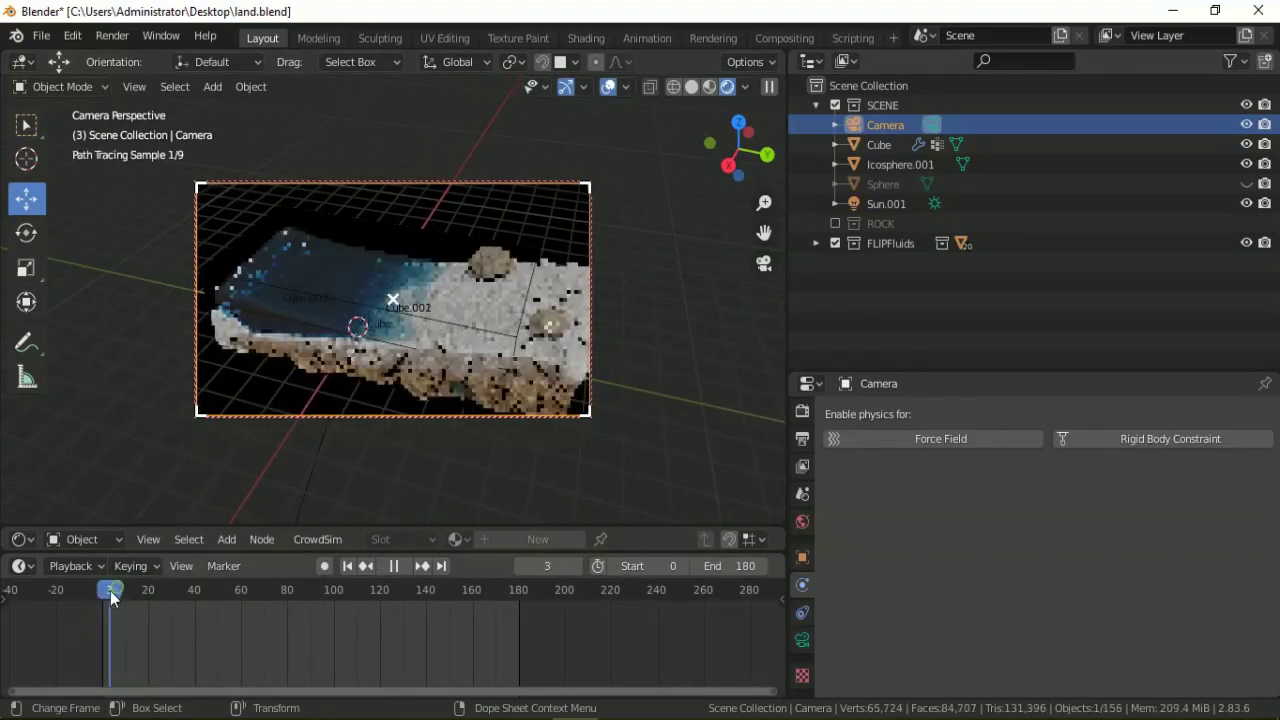
drag(111, 592, 170, 588)
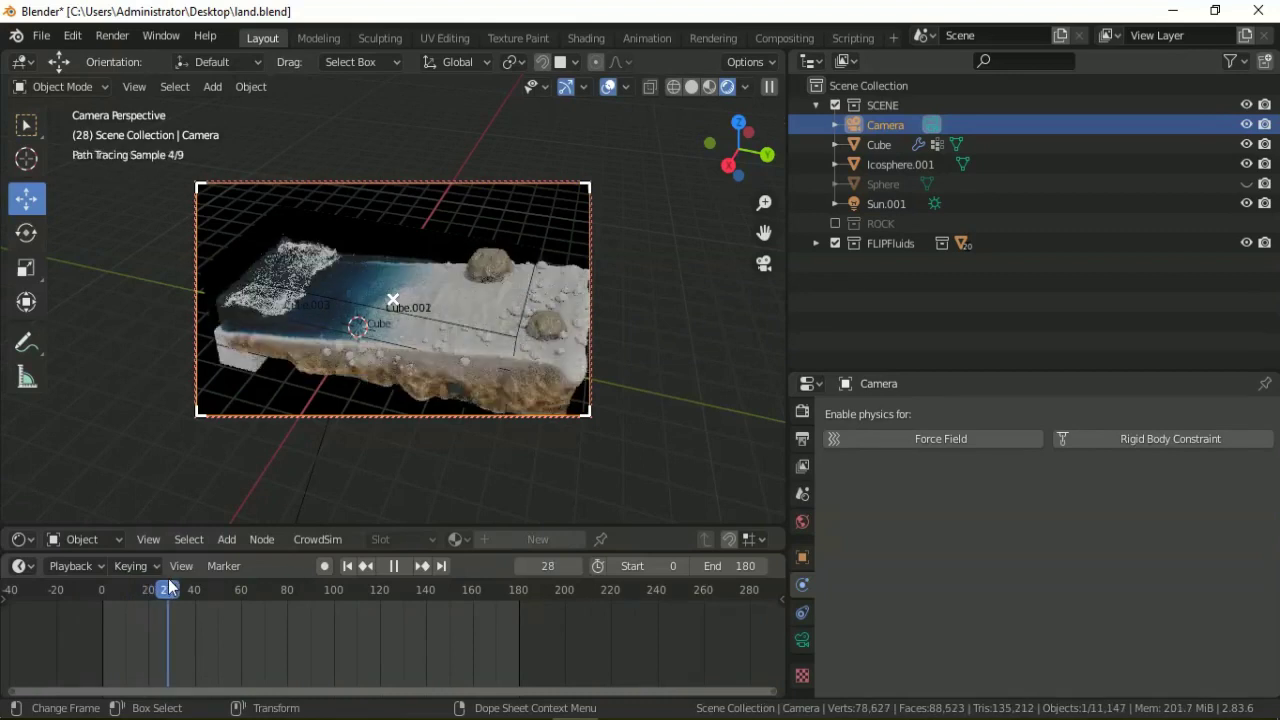
drag(170, 588, 278, 555)
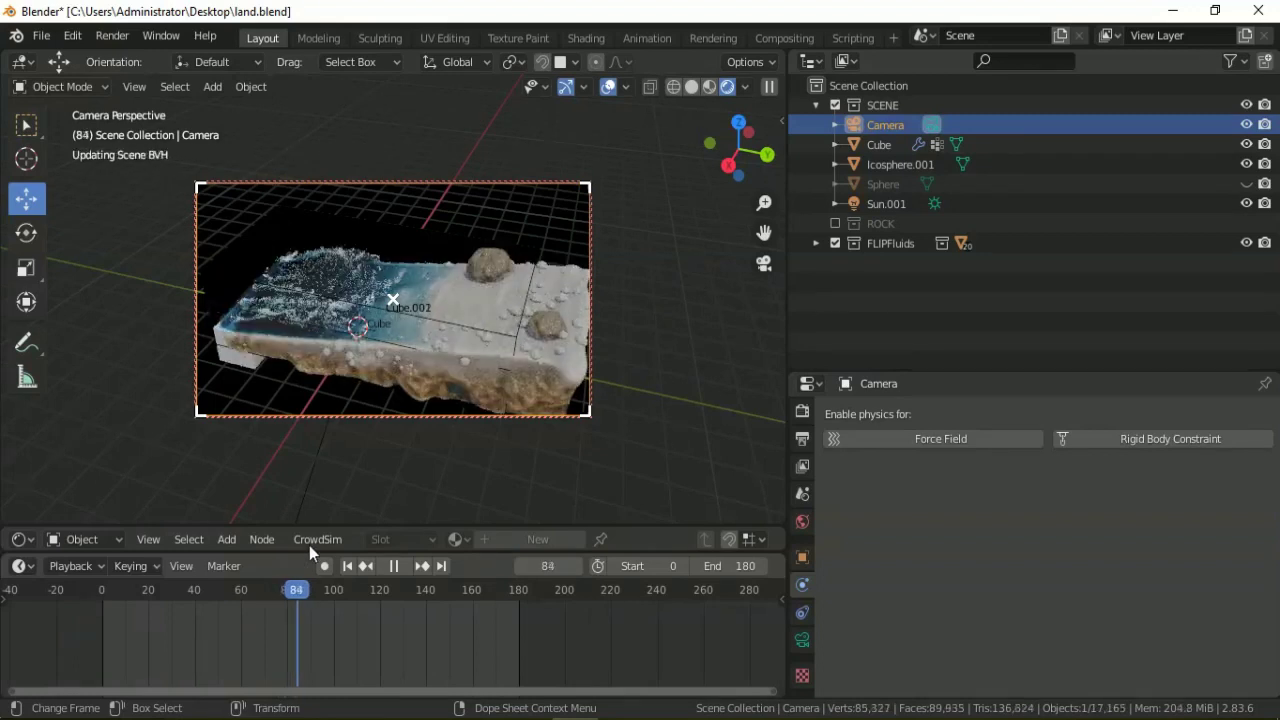
drag(309, 545, 347, 539)
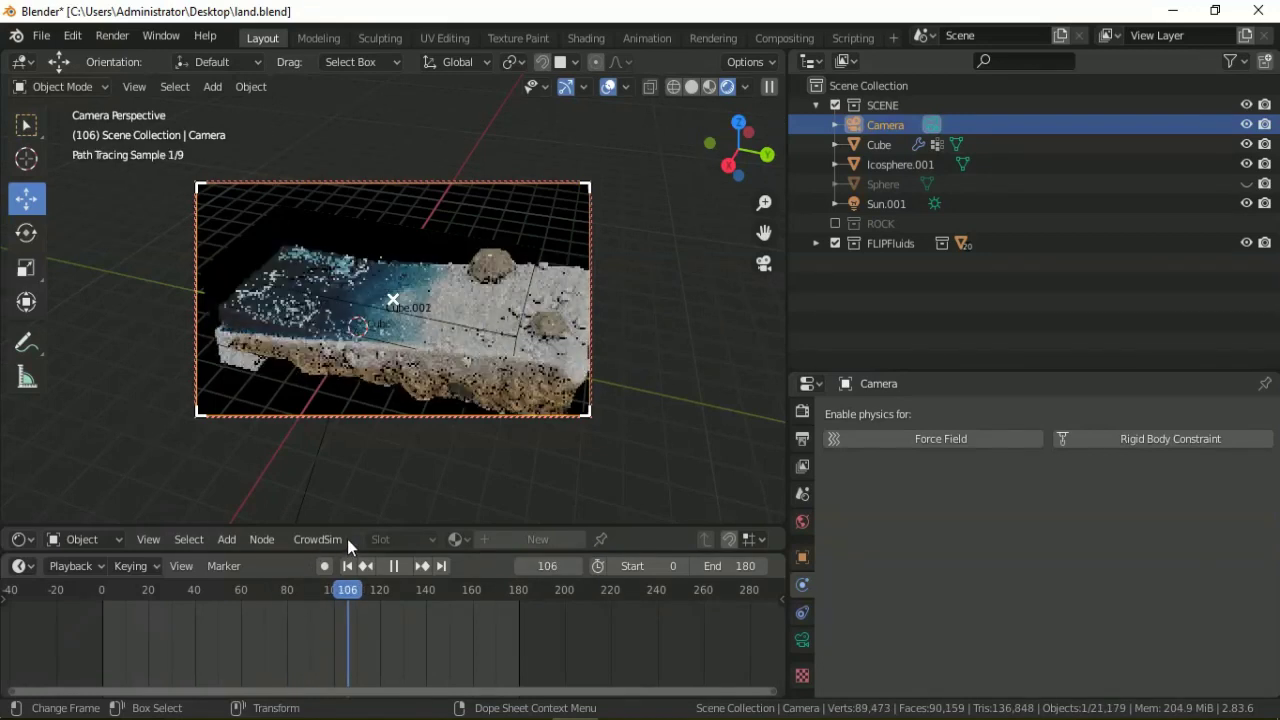